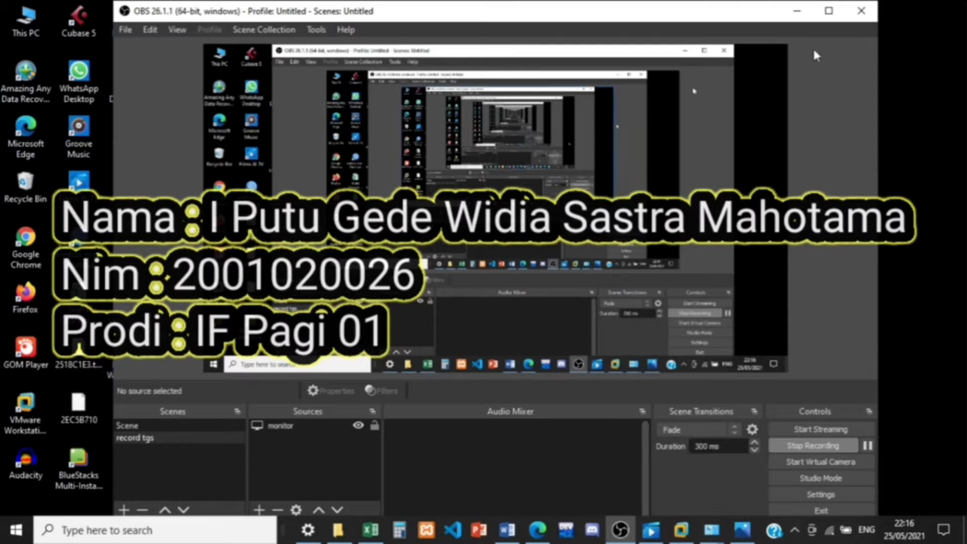
Step: Minimize the recording software and switch to the VMware Workstation window
{"action": "left_click", "coordinate": [801, 9]}
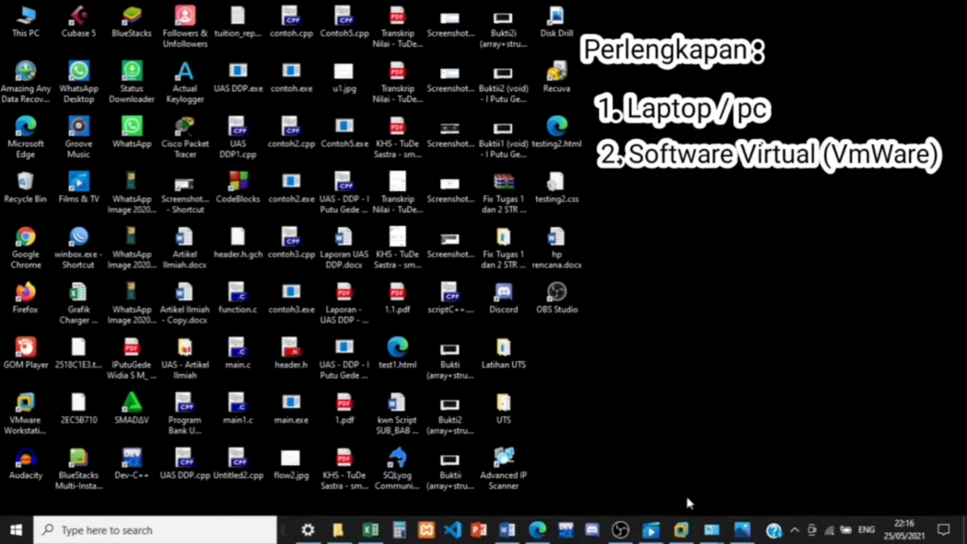
{"action": "mouse_move", "coordinate": [681, 529]}
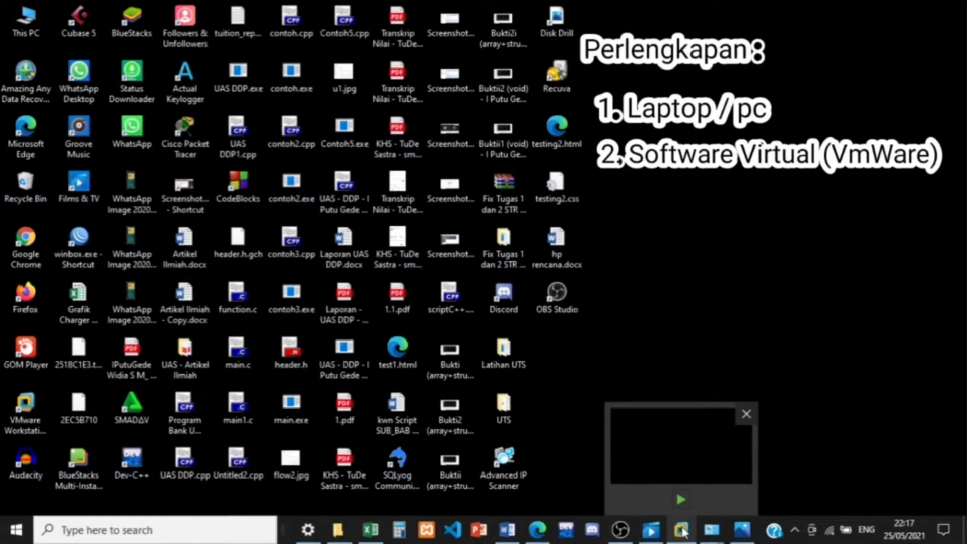
{"action": "left_click", "coordinate": [682, 531]}
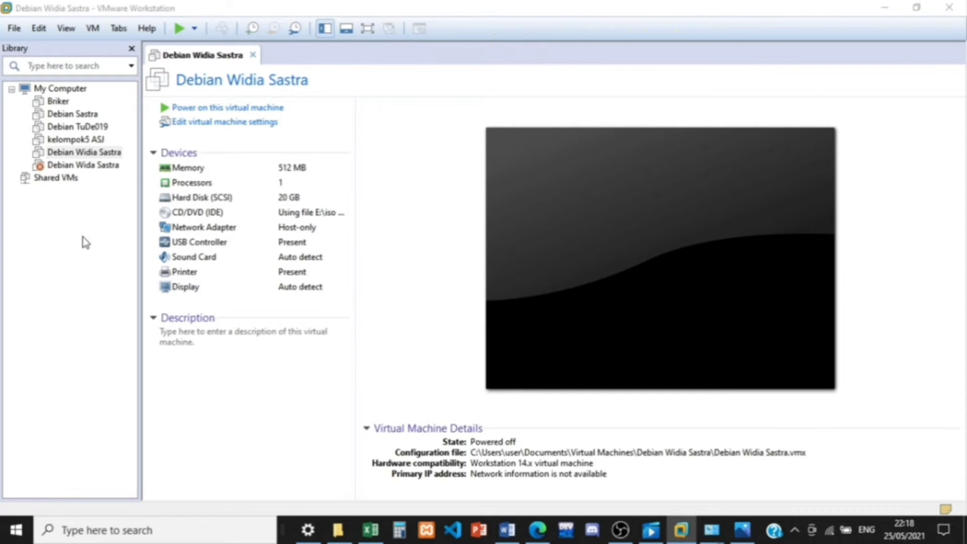
Step: Start a custom new virtual machine with Workstation 14.x compatibility, operating system installed later, and Linux Debian 8.x as guest
{"action": "key", "text": "ctrl+n"}
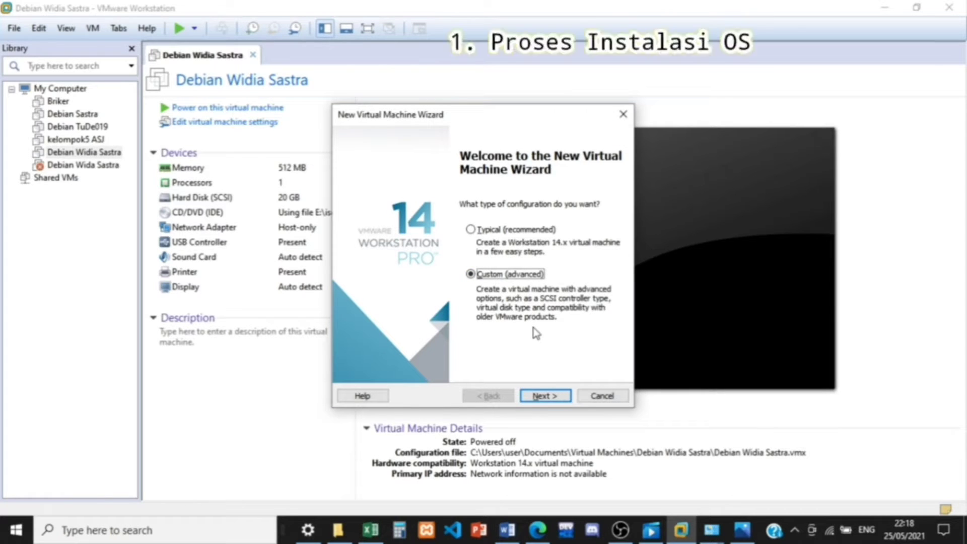
{"action": "left_click", "coordinate": [538, 395]}
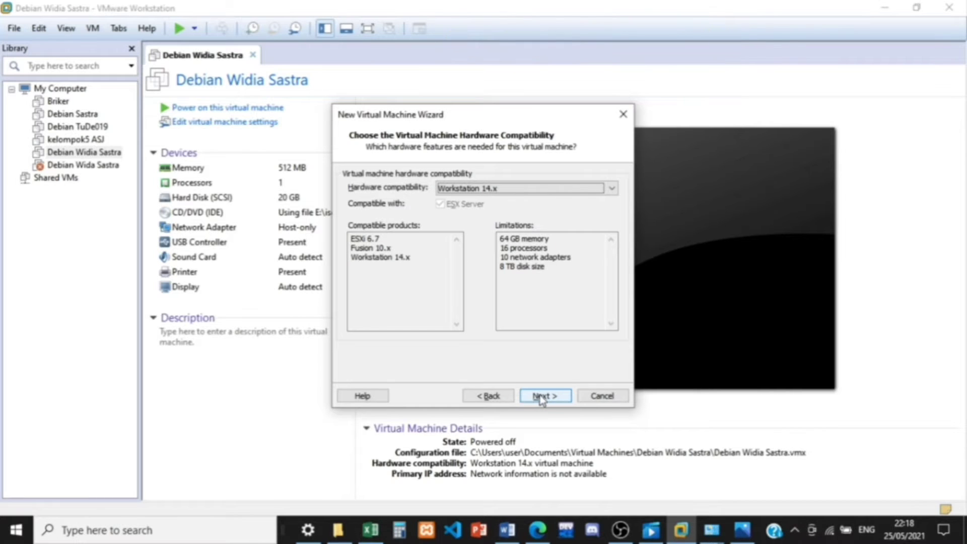
{"action": "left_click", "coordinate": [541, 397]}
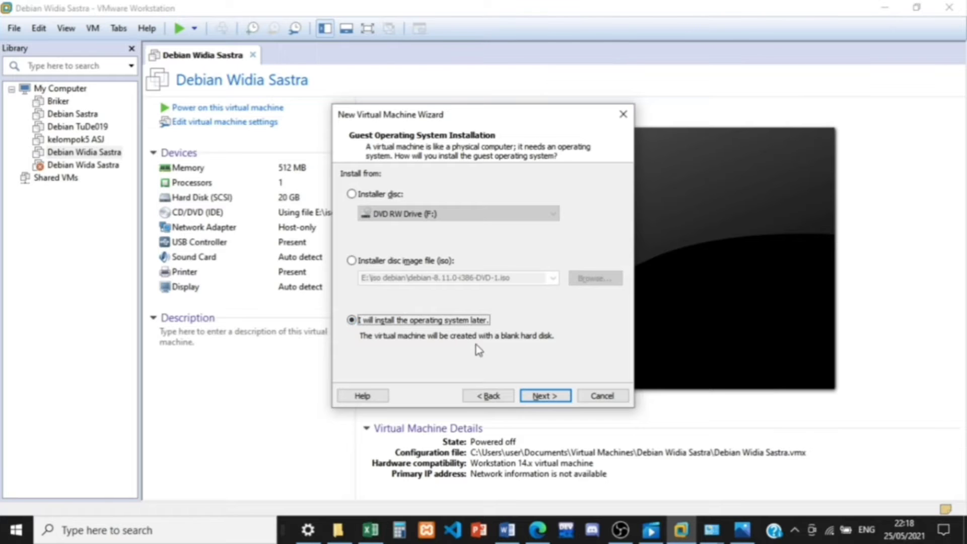
{"action": "left_click", "coordinate": [543, 396]}
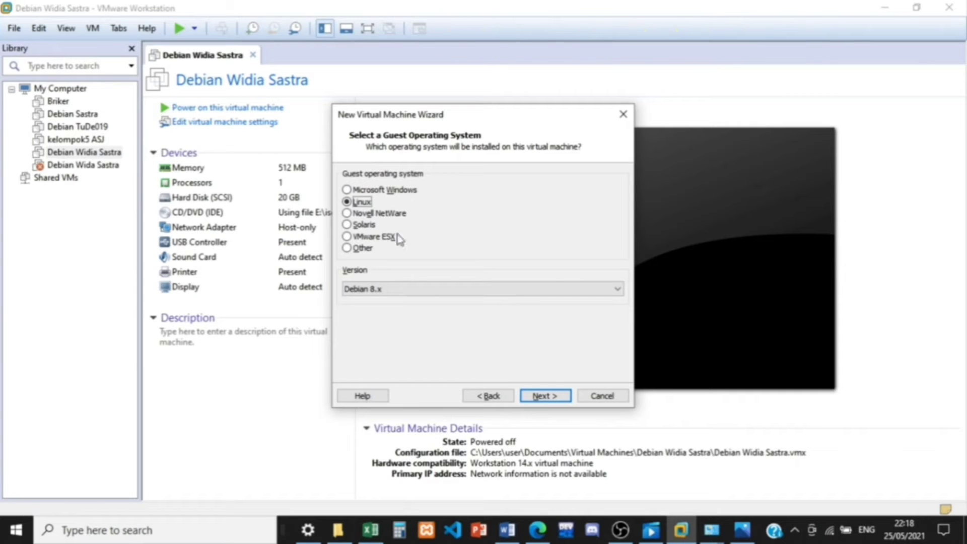
{"action": "left_click", "coordinate": [544, 396]}
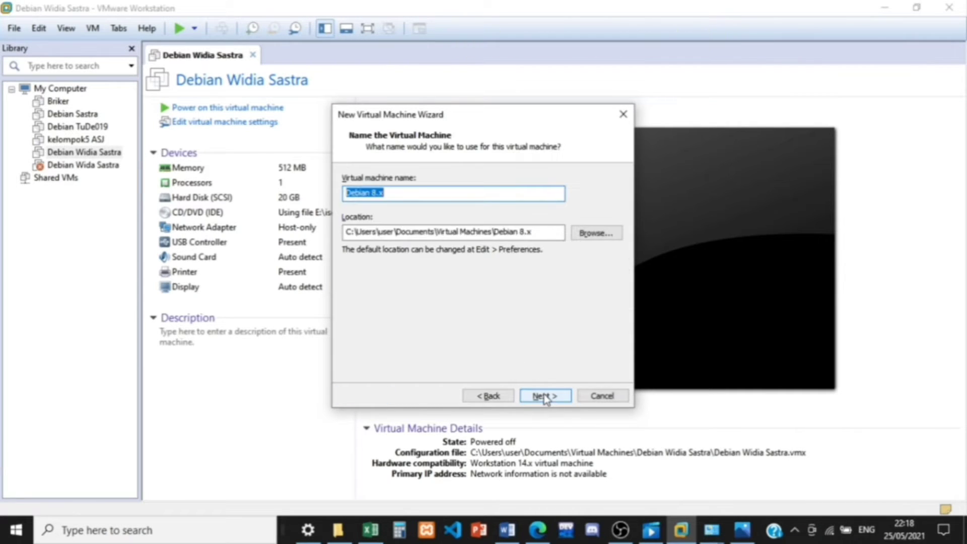
Step: Name the virtual machine "Debian" followed by the owner's name, keeping the default storage location
{"action": "left_click", "coordinate": [404, 191]}
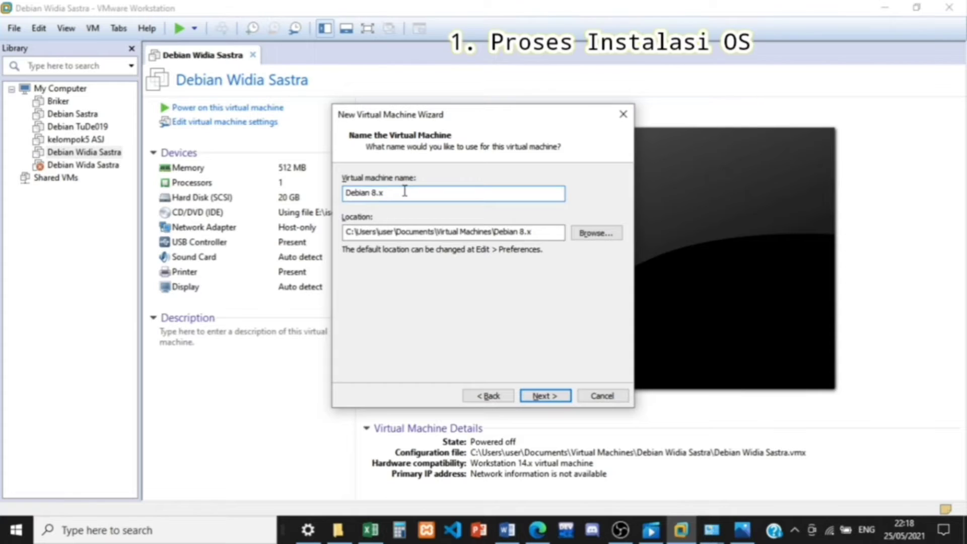
{"action": "key", "text": "BackSpace"}
{"action": "key", "text": "BackSpace"}
{"action": "key", "text": "BackSpace"}
{"action": "type", "text": "Wi"}
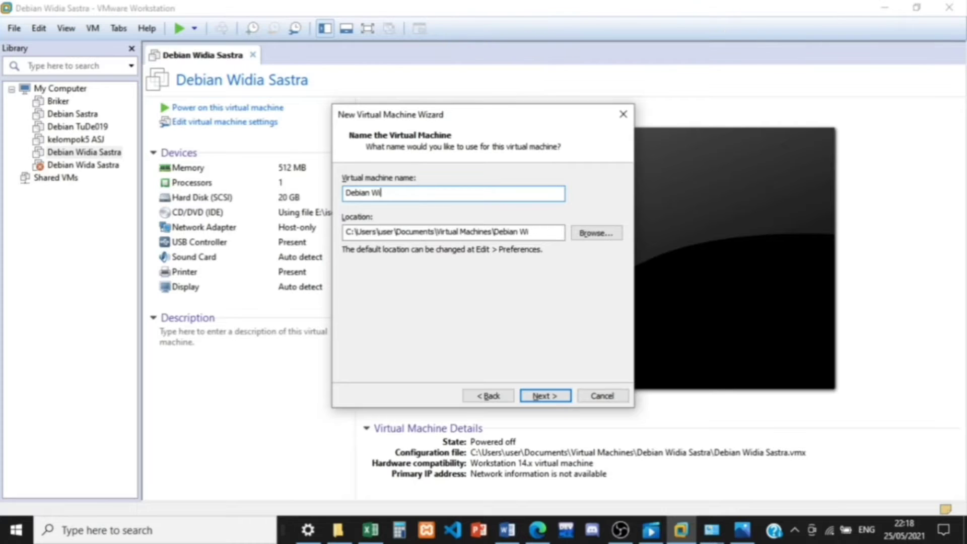
{"action": "type", "text": "dia Sastraa"}
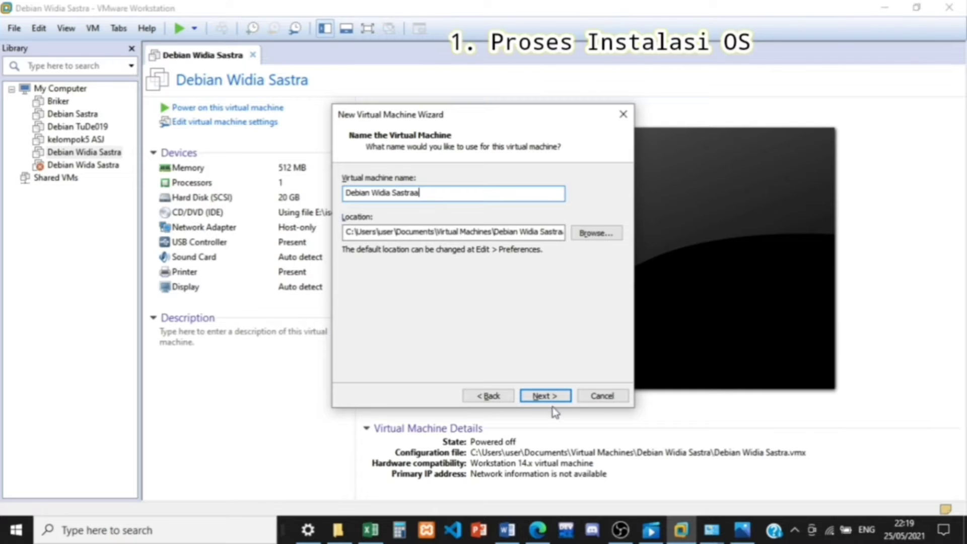
{"action": "left_click", "coordinate": [546, 396]}
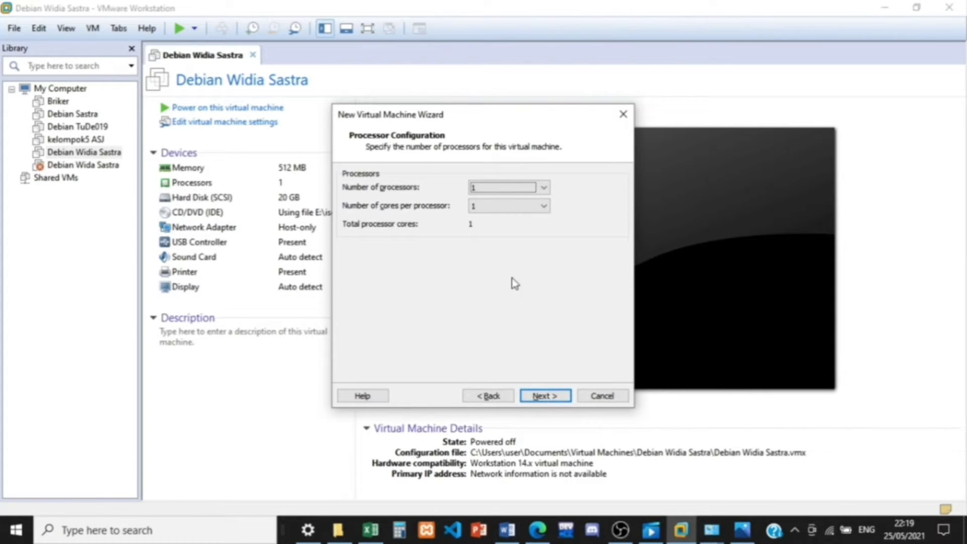
Step: Accept one processor with one core, 512 MB of memory and NAT networking for the virtual machine
{"action": "left_click", "coordinate": [545, 396]}
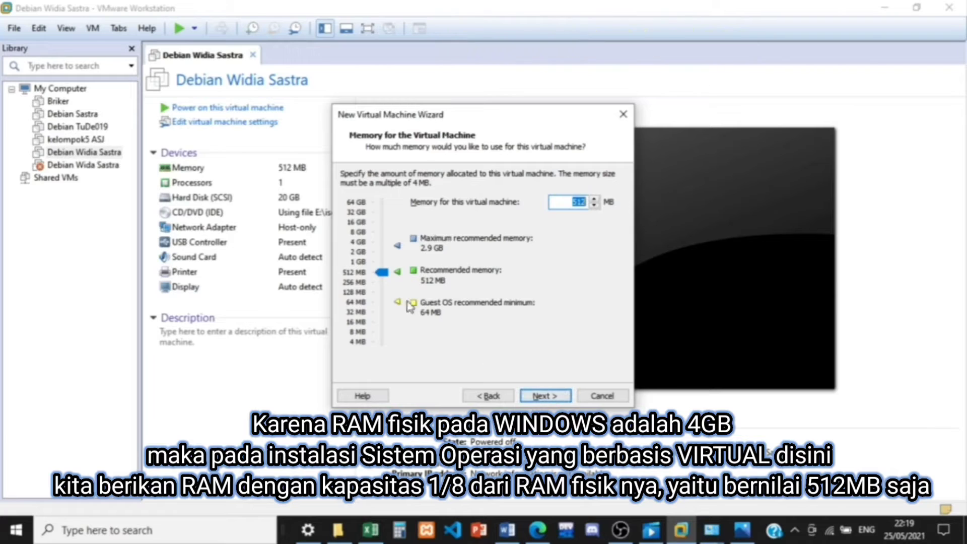
{"action": "left_click", "coordinate": [553, 396]}
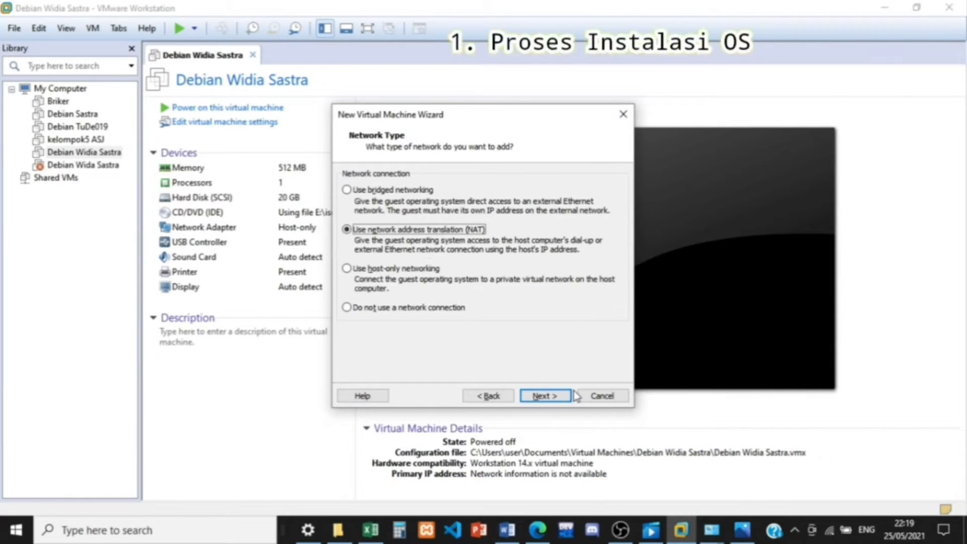
{"action": "left_click", "coordinate": [553, 395]}
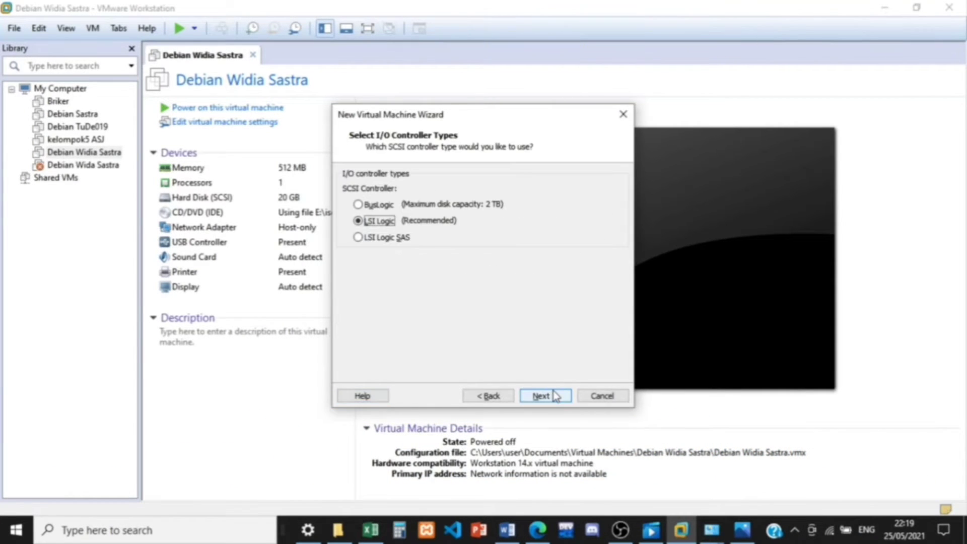
Step: Create a new 20 GB virtual disk split into multiple files on the LSI Logic controller and finish the virtual machine
{"action": "left_click", "coordinate": [554, 395]}
{"action": "left_click", "coordinate": [552, 390]}
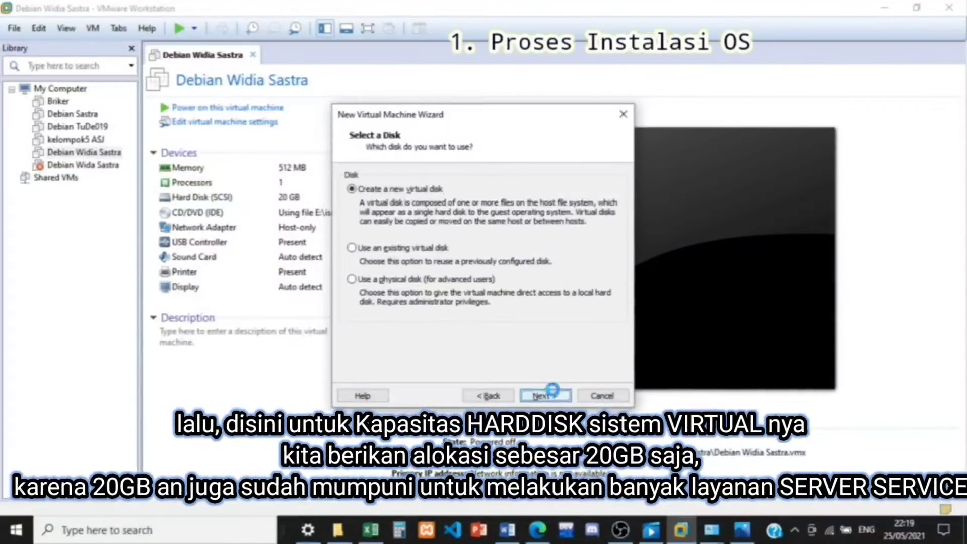
{"action": "left_click", "coordinate": [552, 391]}
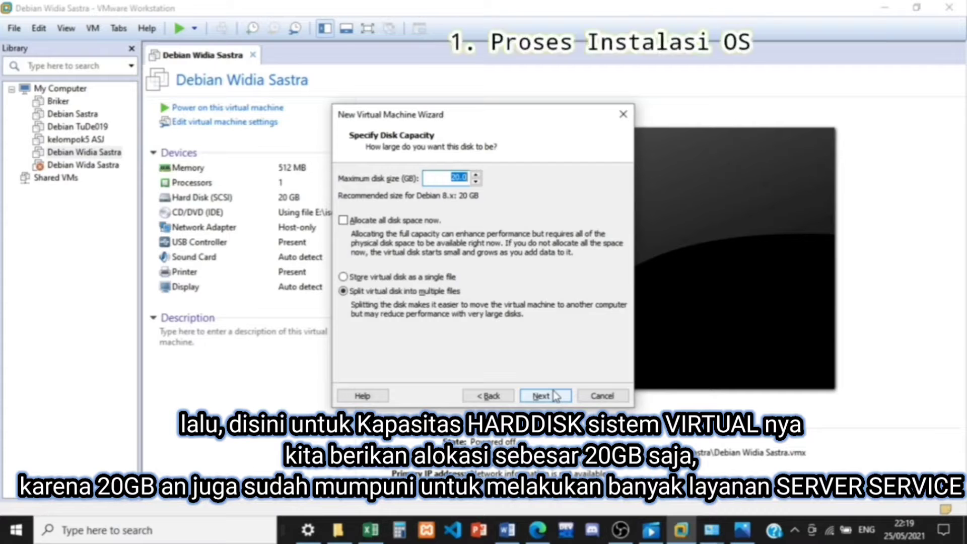
{"action": "left_click", "coordinate": [554, 395]}
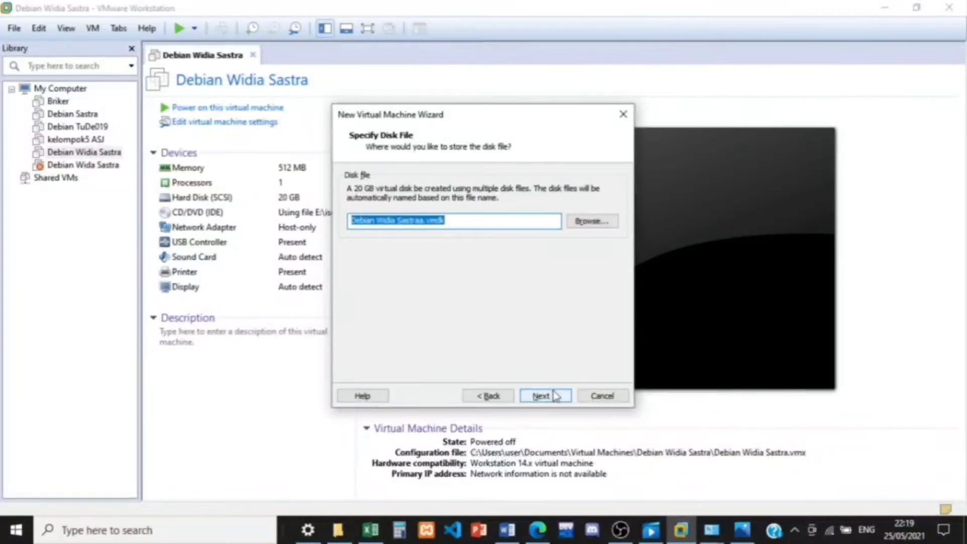
{"action": "left_click", "coordinate": [554, 396]}
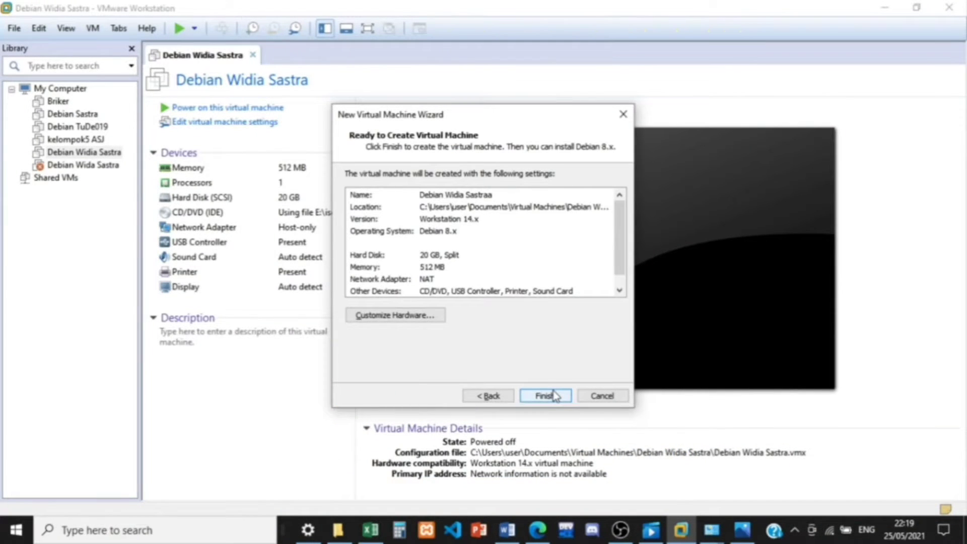
{"action": "left_click", "coordinate": [554, 396]}
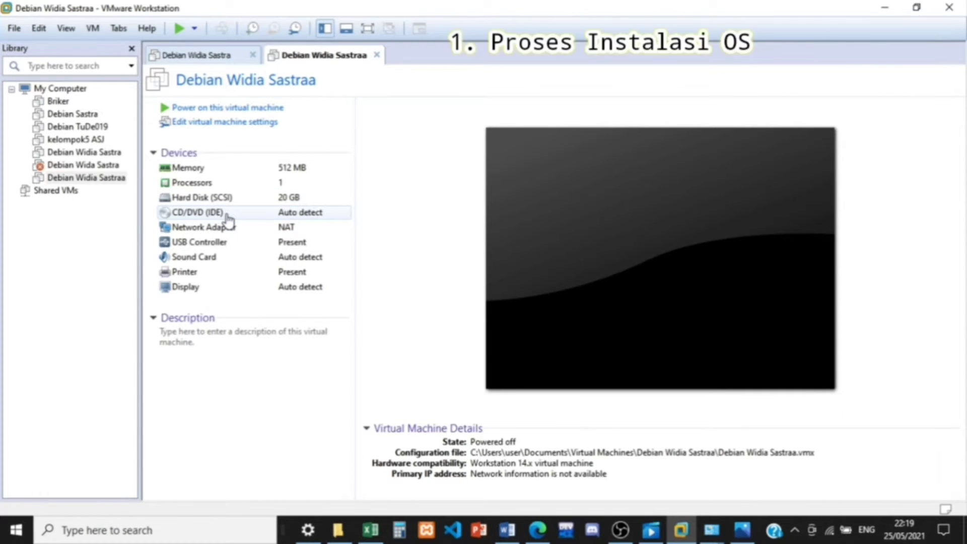
Step: Set the new virtual machine's CD/DVD drive to use the ISO image debian-8.11.0-i386-DVD-1.iso from the iso debian folder
{"action": "left_click", "coordinate": [228, 220]}
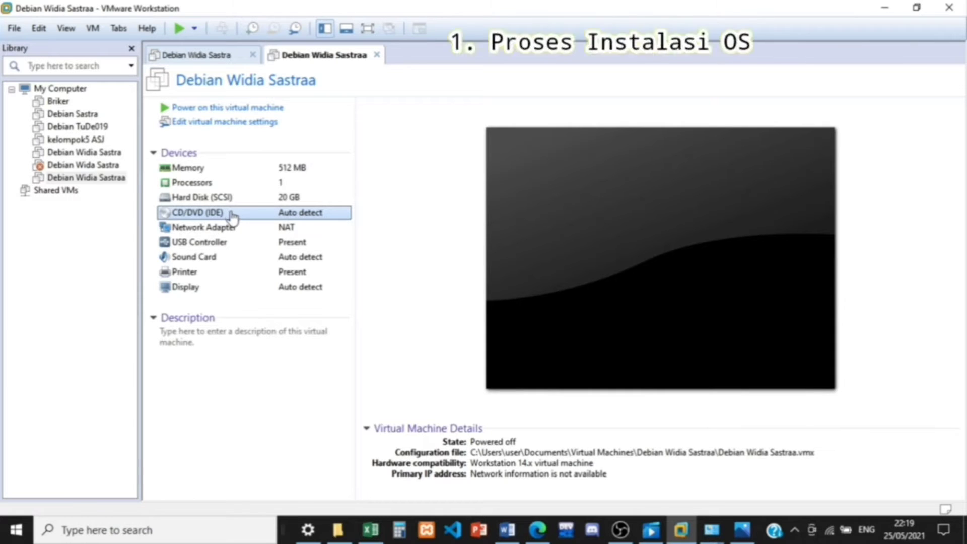
{"action": "double_click", "coordinate": [272, 214]}
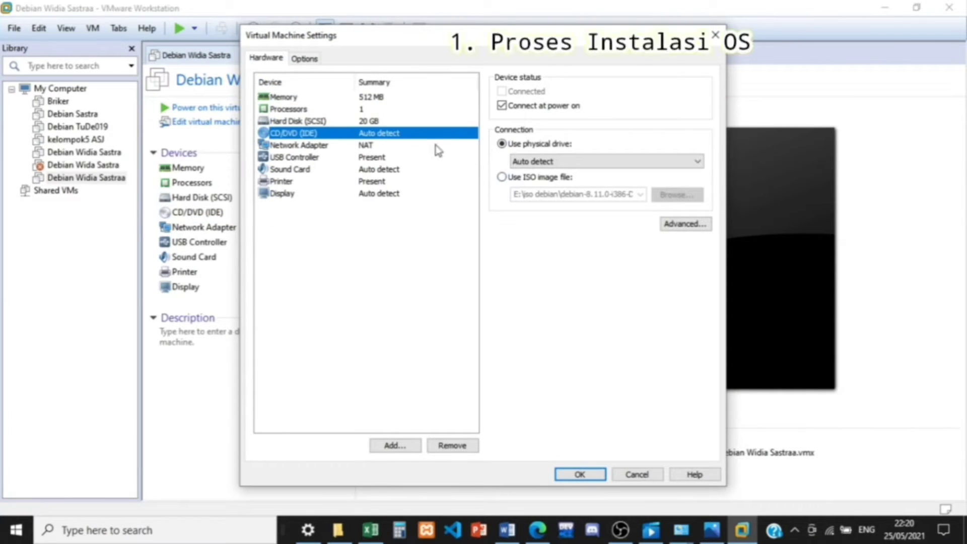
{"action": "left_click", "coordinate": [502, 177]}
{"action": "left_click", "coordinate": [672, 201]}
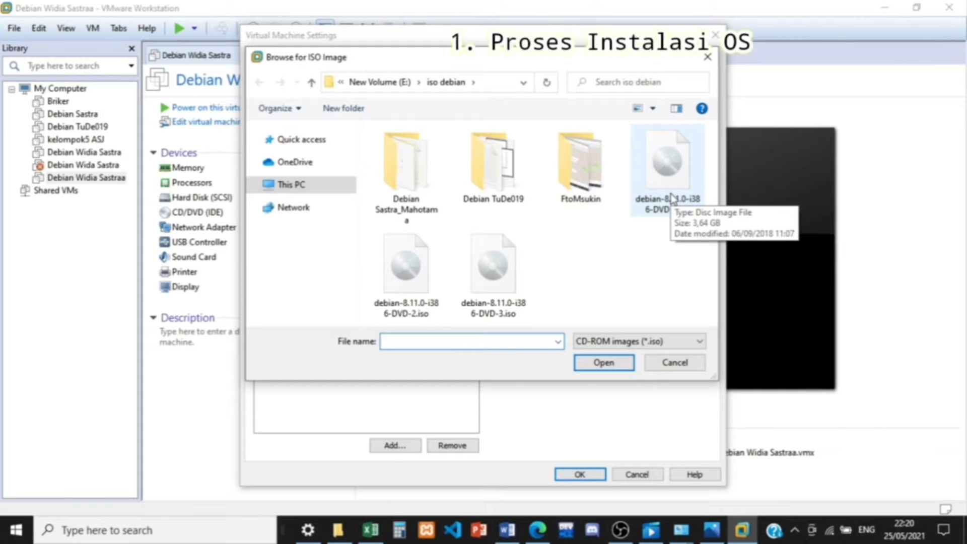
{"action": "left_click", "coordinate": [669, 184]}
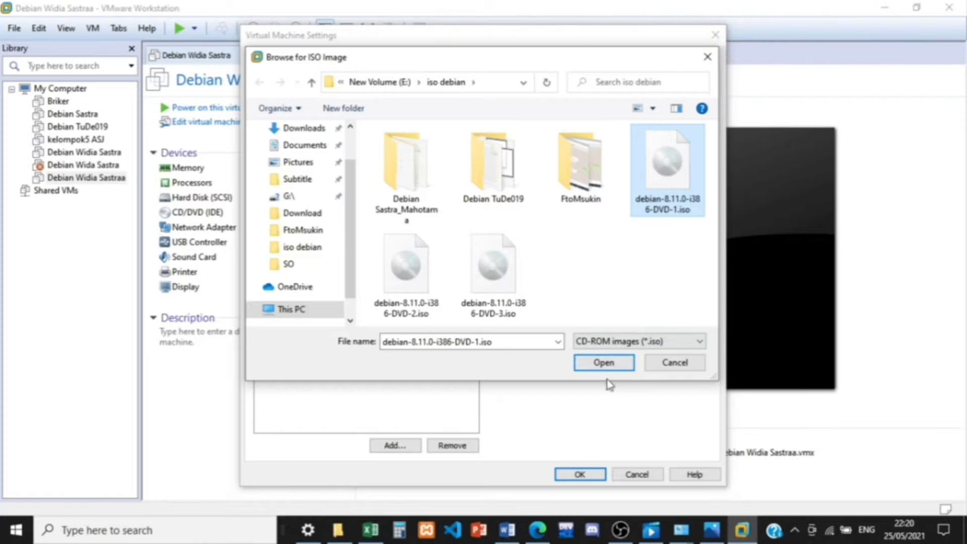
{"action": "left_click", "coordinate": [604, 364]}
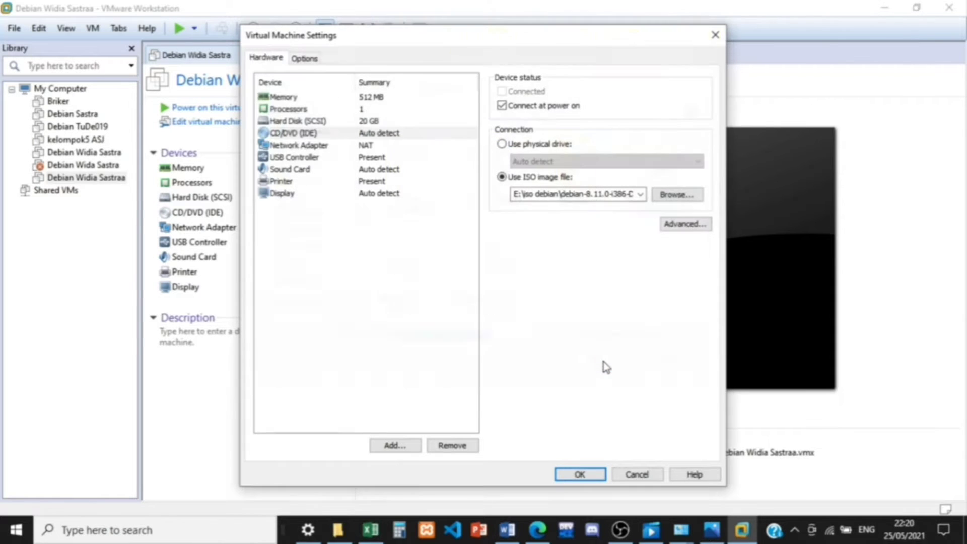
{"action": "left_click", "coordinate": [579, 476]}
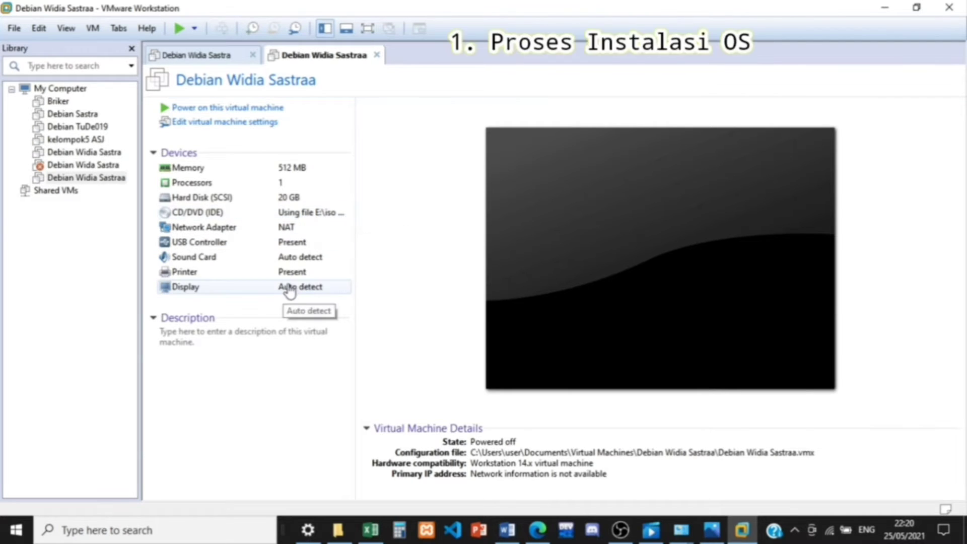
Step: Power on the new virtual machine, dismiss the removable devices hint and direct input to its screen
{"action": "left_click", "coordinate": [262, 112]}
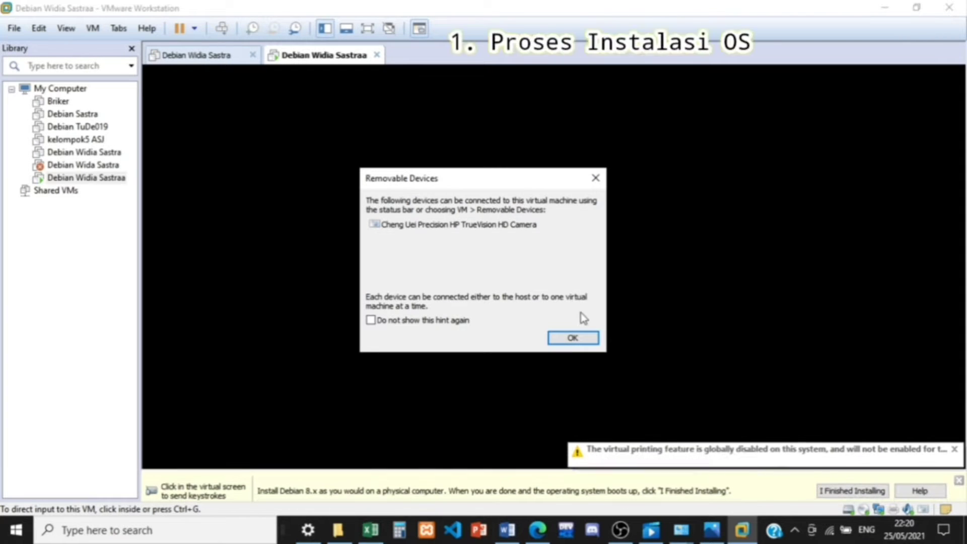
{"action": "left_click", "coordinate": [573, 336]}
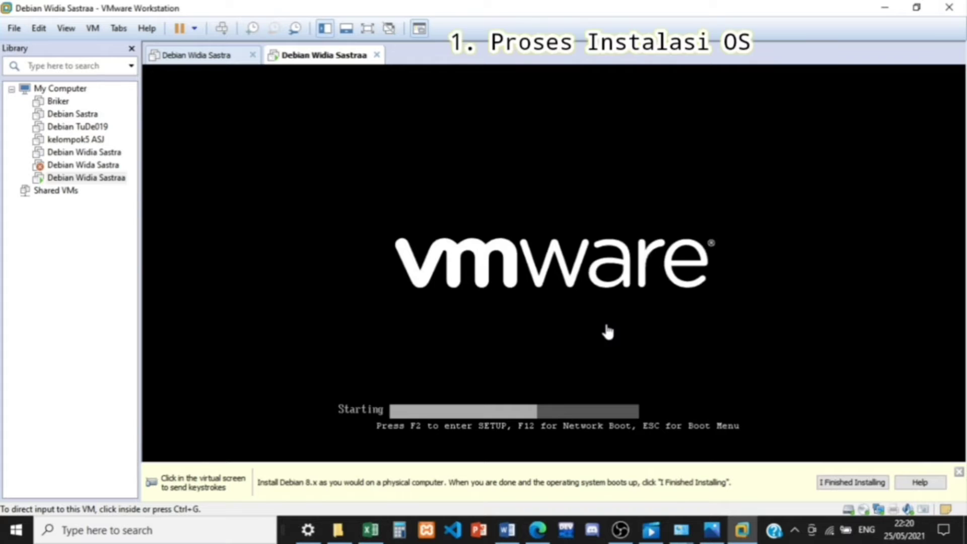
{"action": "left_click", "coordinate": [621, 323]}
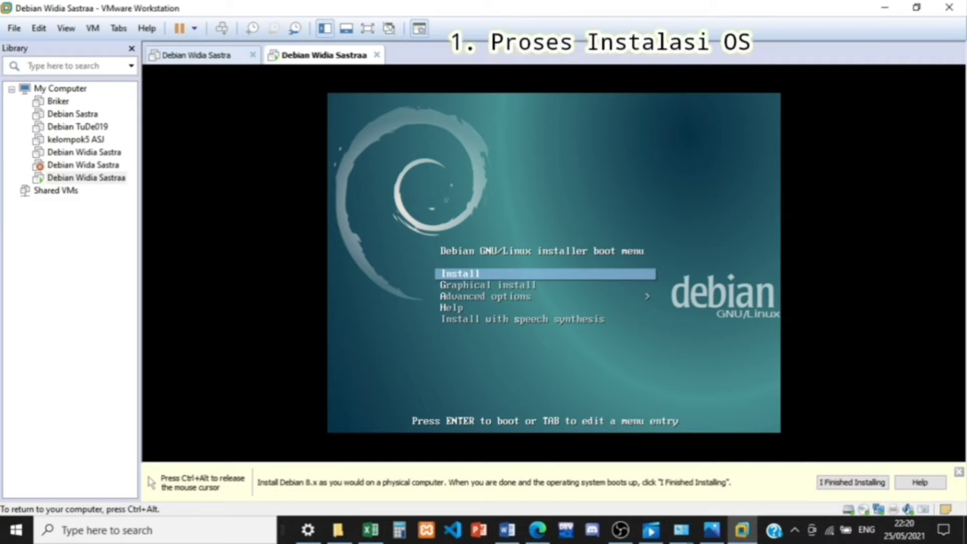
Step: Launch the text-mode Install option from the Debian boot menu and choose English as the installation language
{"action": "key", "text": "Down"}
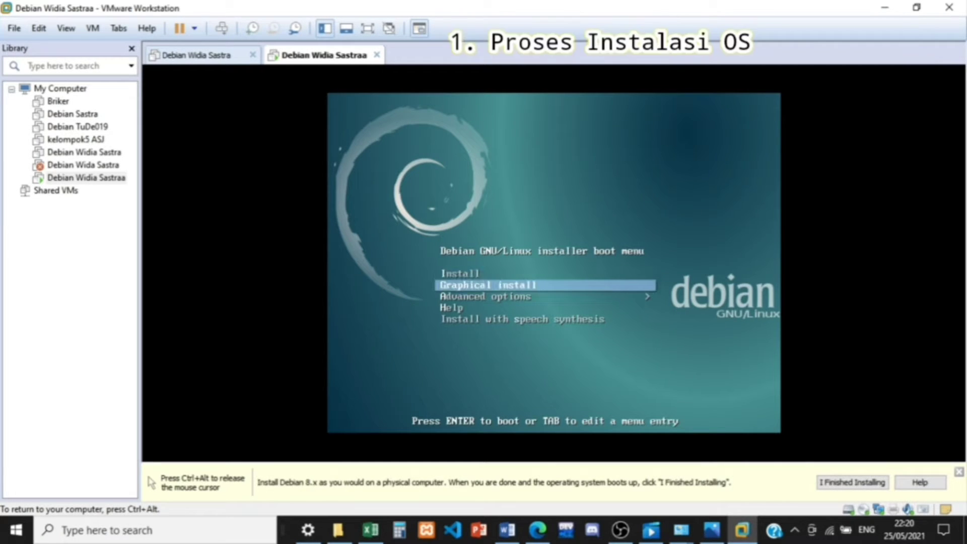
{"action": "key", "text": "Up"}
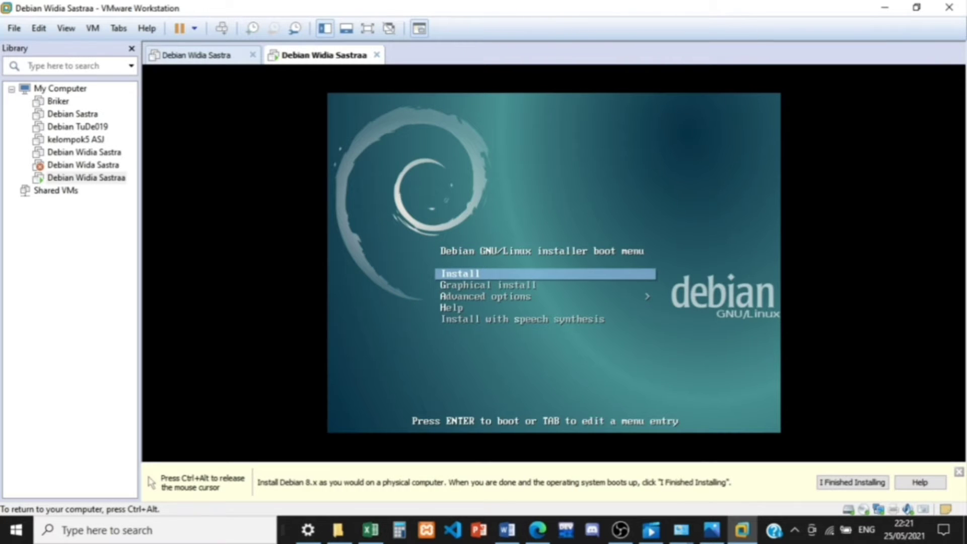
{"action": "key", "text": "Return"}
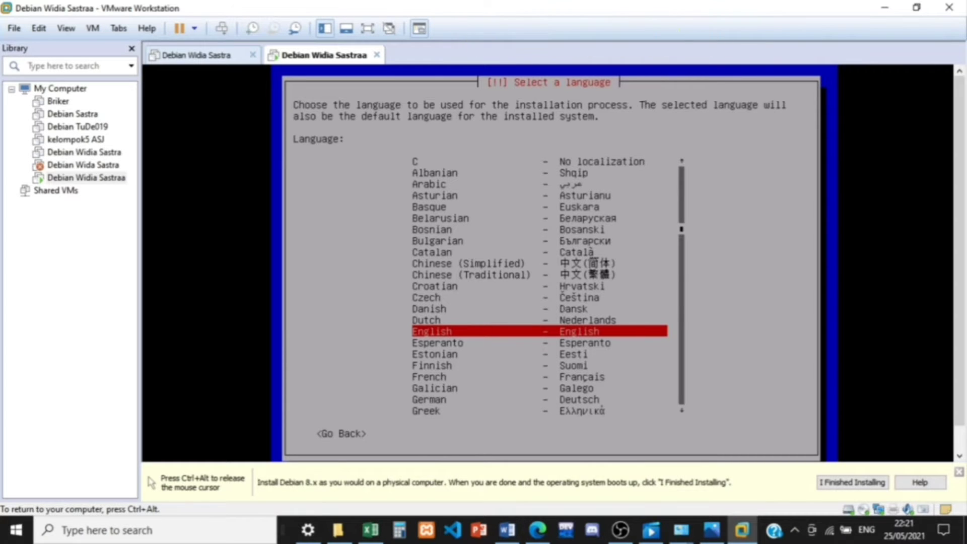
{"action": "key", "text": "Return"}
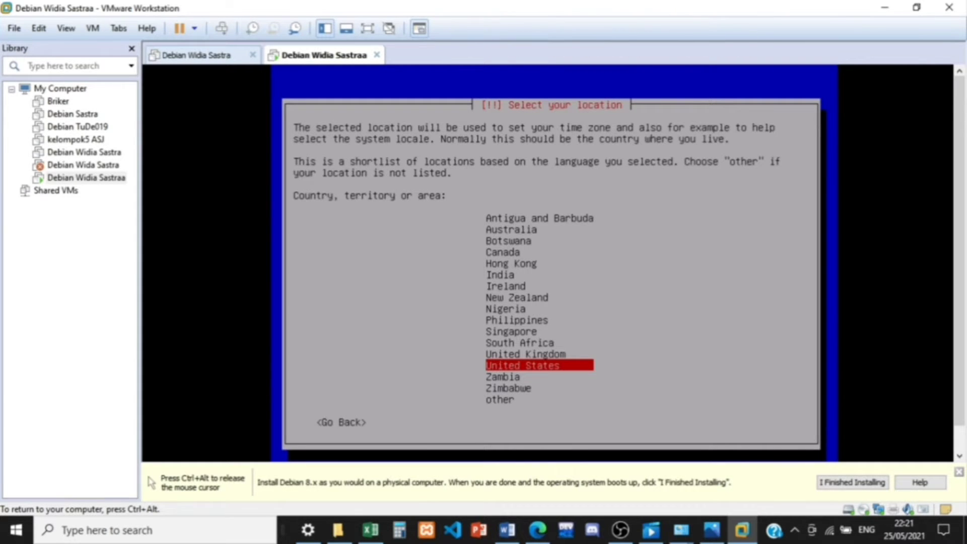
Step: Choose other in the installer's country shortlist and select Asia as the continent or region
{"action": "key", "text": "Down"}
{"action": "key", "text": "Down"}
{"action": "key", "text": "Down"}
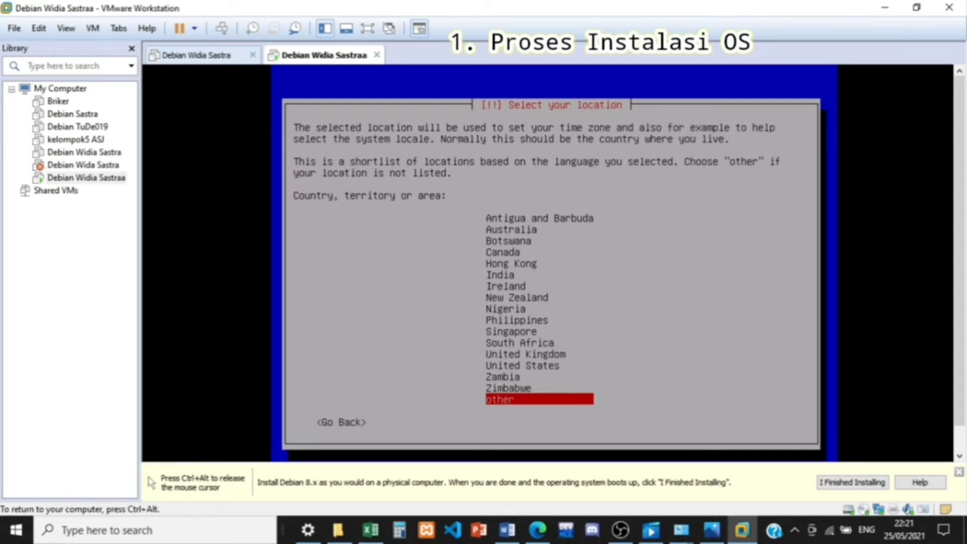
{"action": "key", "text": "Return"}
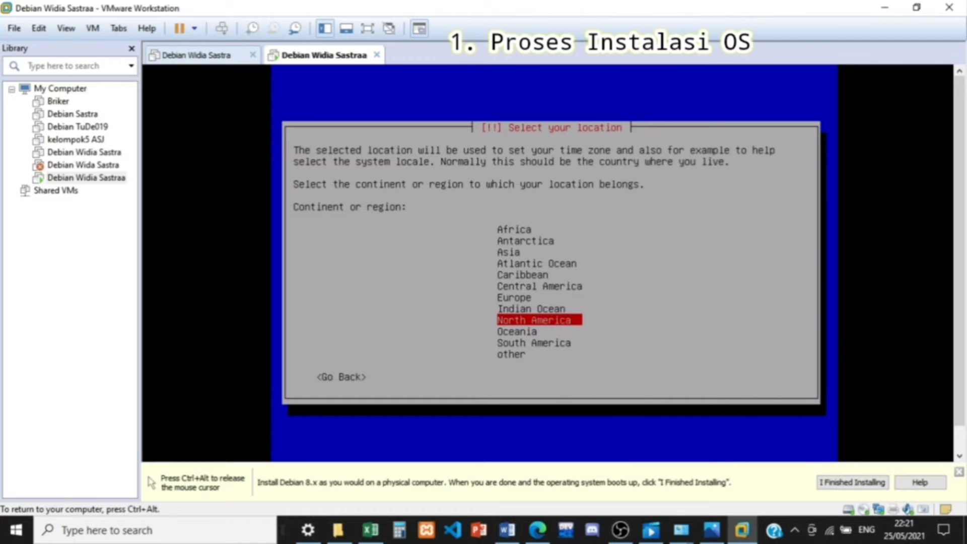
{"action": "key", "text": "Up"}
{"action": "key", "text": "Up"}
{"action": "key", "text": "Up"}
{"action": "key", "text": "Up"}
{"action": "key", "text": "Up"}
{"action": "key", "text": "Up"}
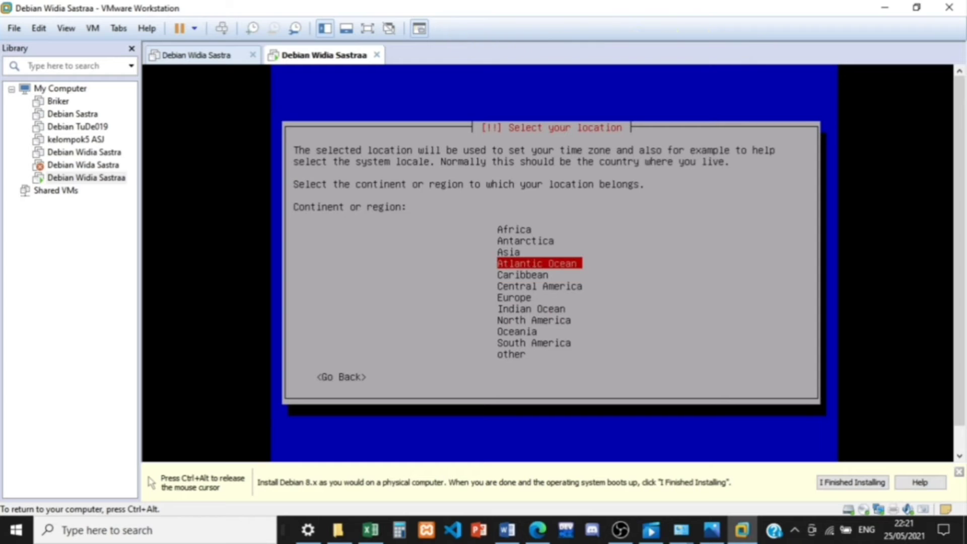
{"action": "key", "text": "Return"}
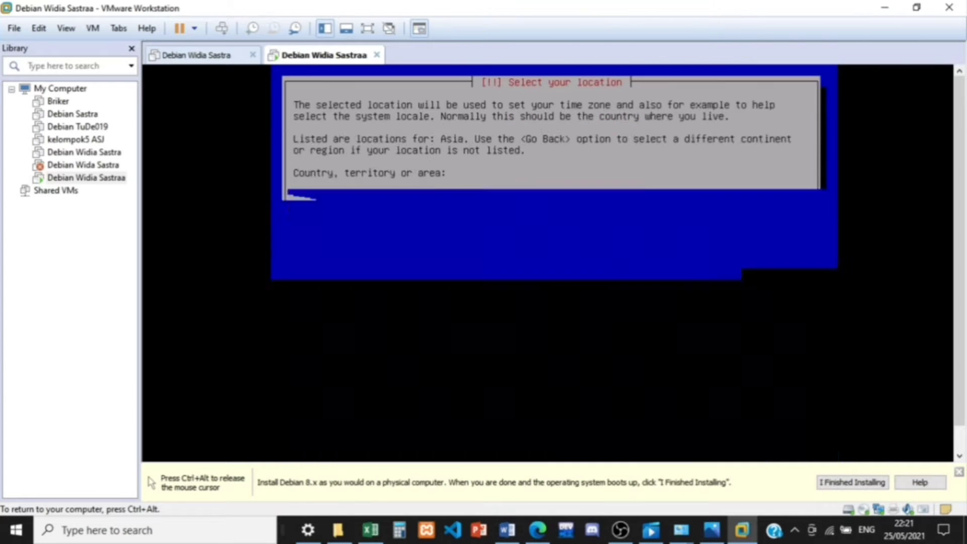
Step: Select Indonesia as the country for the system's location
{"action": "key", "text": "Down"}
{"action": "key", "text": "Down"}
{"action": "key", "text": "Down"}
{"action": "key", "text": "Down"}
{"action": "key", "text": "Down"}
{"action": "key", "text": "Down"}
{"action": "key", "text": "Down"}
{"action": "key", "text": "Down"}
{"action": "key", "text": "Down"}
{"action": "key", "text": "Down"}
{"action": "key", "text": "Down"}
{"action": "key", "text": "Down"}
{"action": "key", "text": "Down"}
{"action": "key", "text": "Down"}
{"action": "key", "text": "Down"}
{"action": "key", "text": "Down"}
{"action": "key", "text": "Down"}
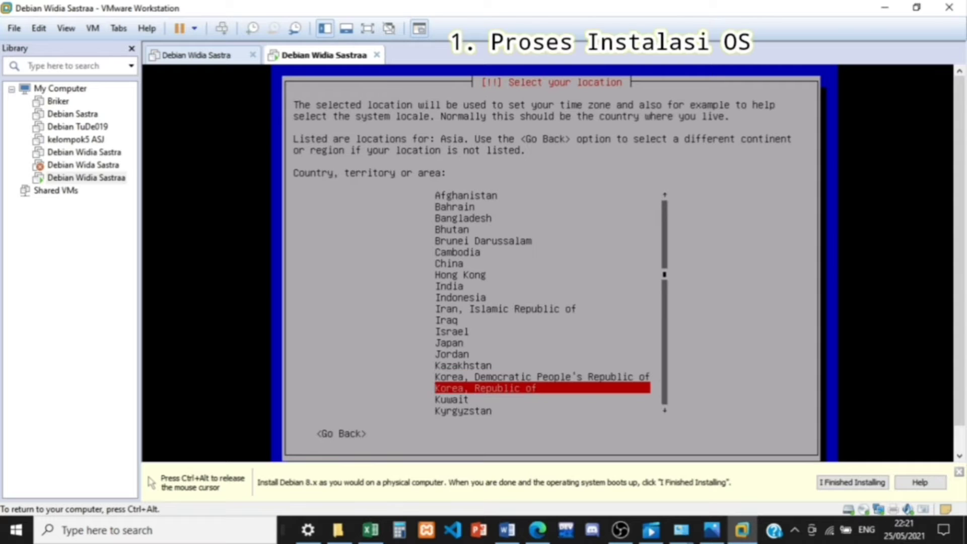
{"action": "key", "text": "Up"}
{"action": "key", "text": "Up"}
{"action": "key", "text": "Up"}
{"action": "key", "text": "Up"}
{"action": "key", "text": "Up"}
{"action": "key", "text": "Up"}
{"action": "key", "text": "Up"}
{"action": "key", "text": "Up"}
{"action": "key", "text": "Up"}
{"action": "key", "text": "Up"}
{"action": "key", "text": "Down"}
{"action": "key", "text": "Down"}
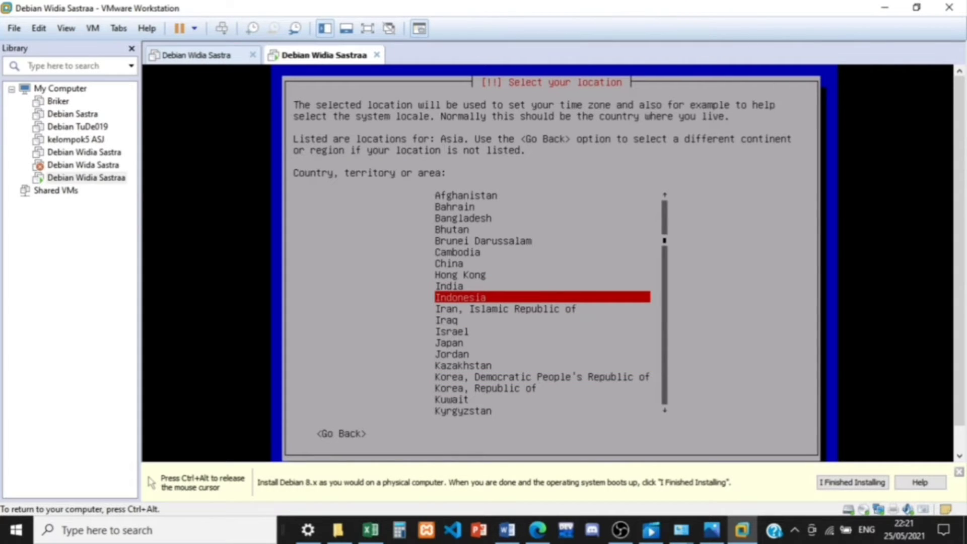
{"action": "key", "text": "Return"}
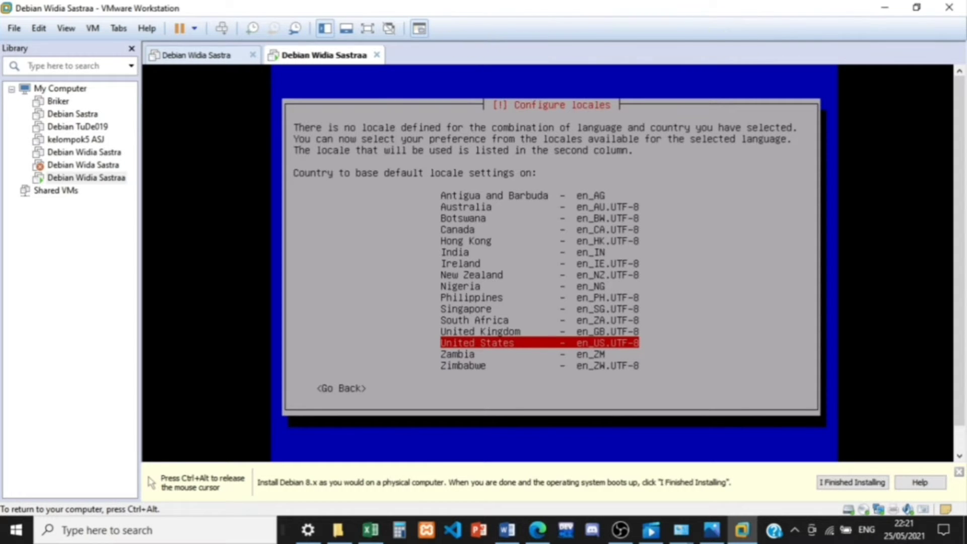
Step: Base the default locale on United States (en_US.UTF-8) and use the American English keymap
{"action": "key", "text": "Return"}
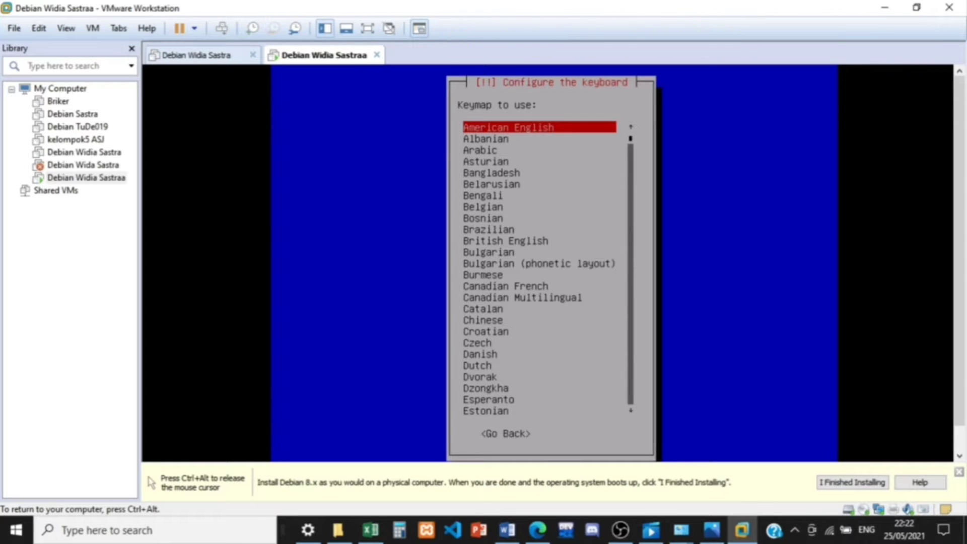
{"action": "key", "text": "Return"}
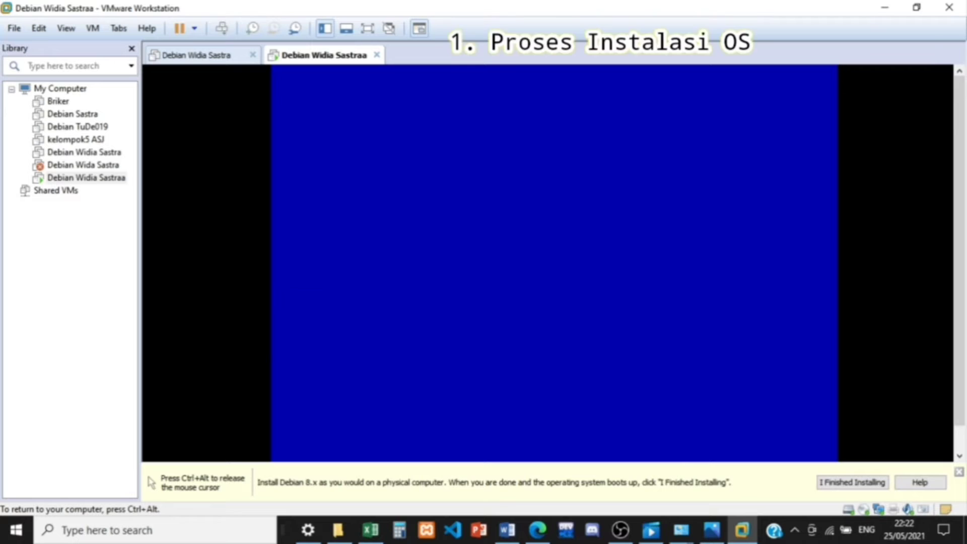
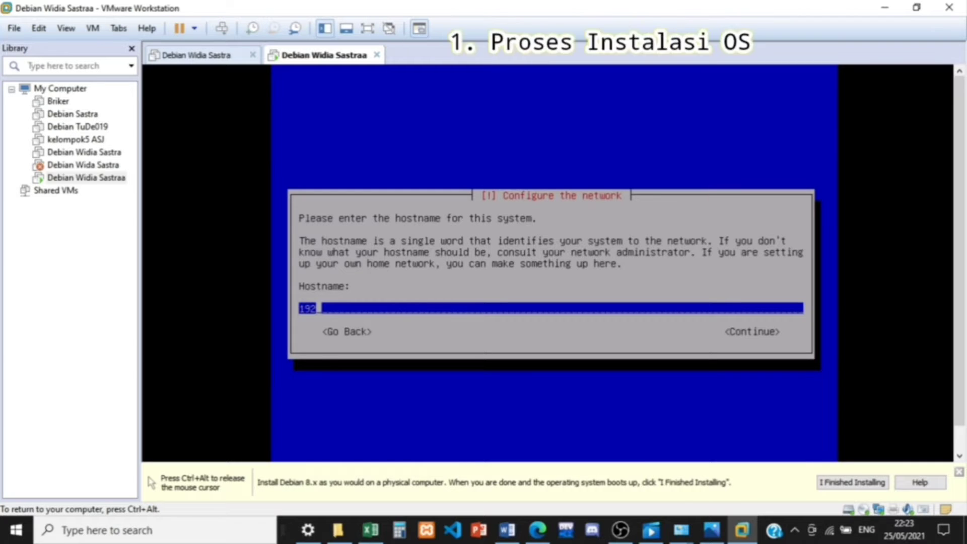
Step: Replace the suggested system hostname with Serv-Sastra and continue the network configuration
{"action": "key", "text": "BackSpace"}
{"action": "key", "text": "BackSpace"}
{"action": "key", "text": "BackSpace"}
{"action": "type", "text": "Serv-"}
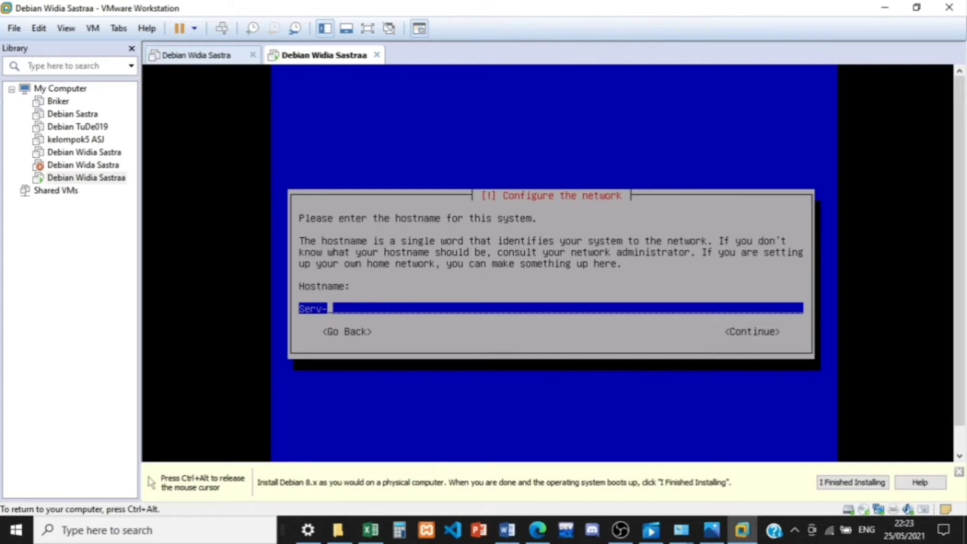
{"action": "type", "text": "S"}
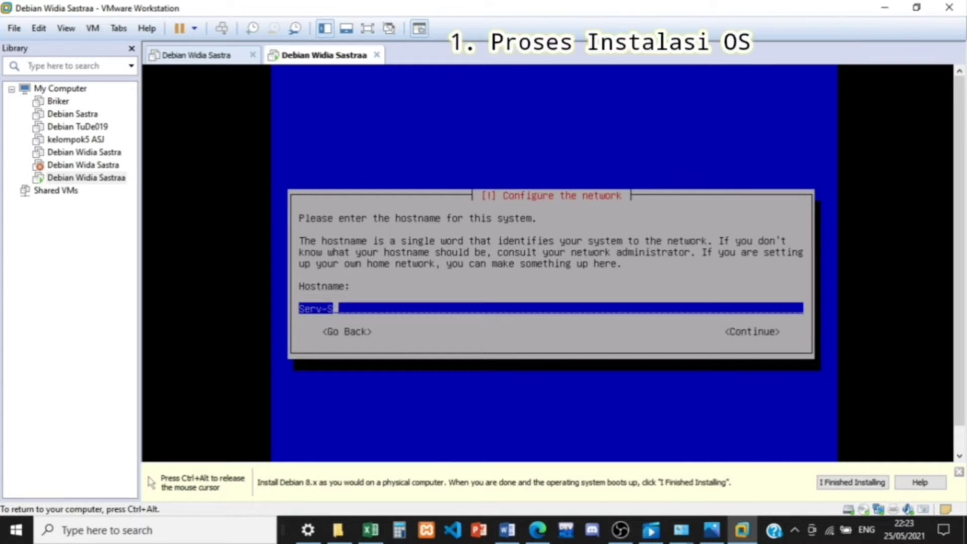
{"action": "type", "text": "astra"}
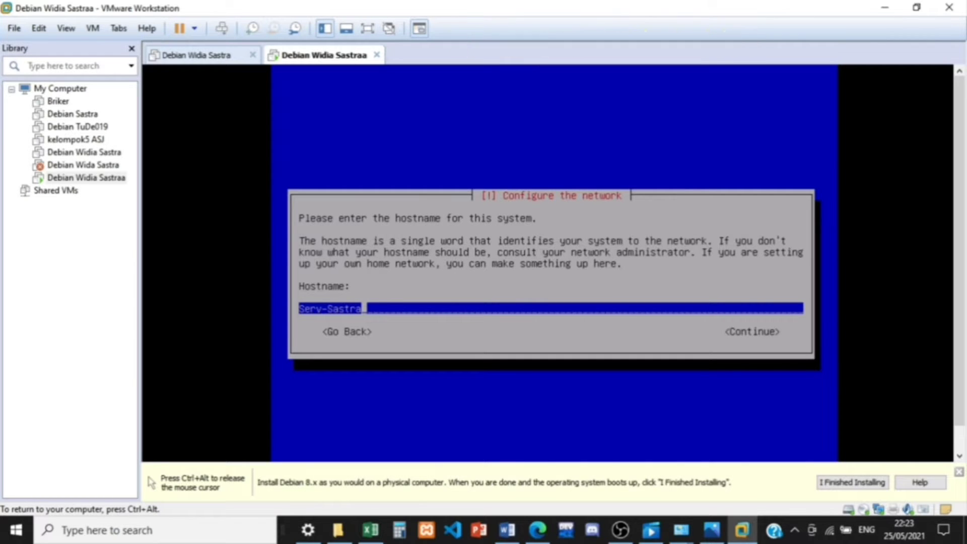
{"action": "key", "text": "Return"}
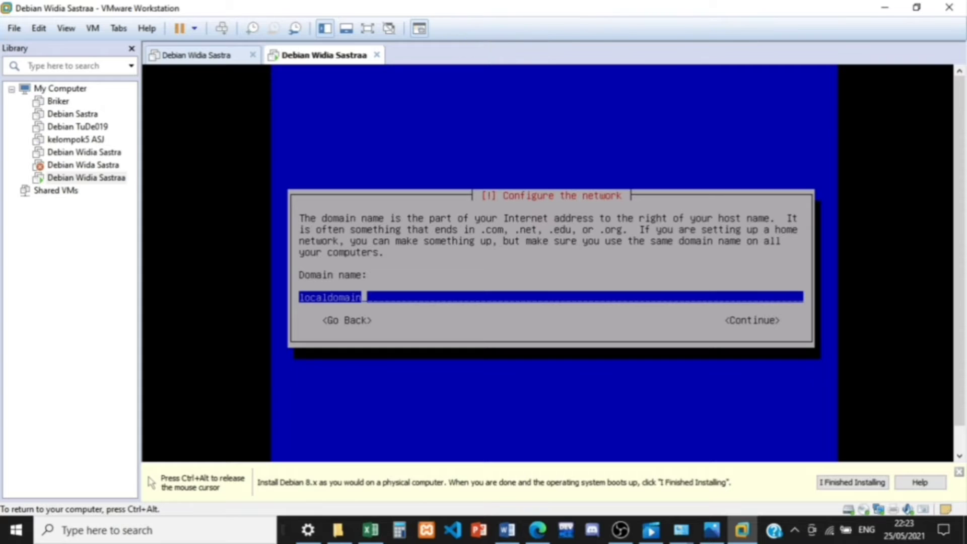
Step: Replace the suggested domain name with sastra.co.id and continue
{"action": "key", "text": "BackSpace"}
{"action": "key", "text": "BackSpace"}
{"action": "key", "text": "BackSpace"}
{"action": "key", "text": "BackSpace"}
{"action": "key", "text": "BackSpace"}
{"action": "key", "text": "BackSpace"}
{"action": "key", "text": "BackSpace"}
{"action": "key", "text": "BackSpace"}
{"action": "key", "text": "BackSpace"}
{"action": "key", "text": "BackSpace"}
{"action": "key", "text": "BackSpace"}
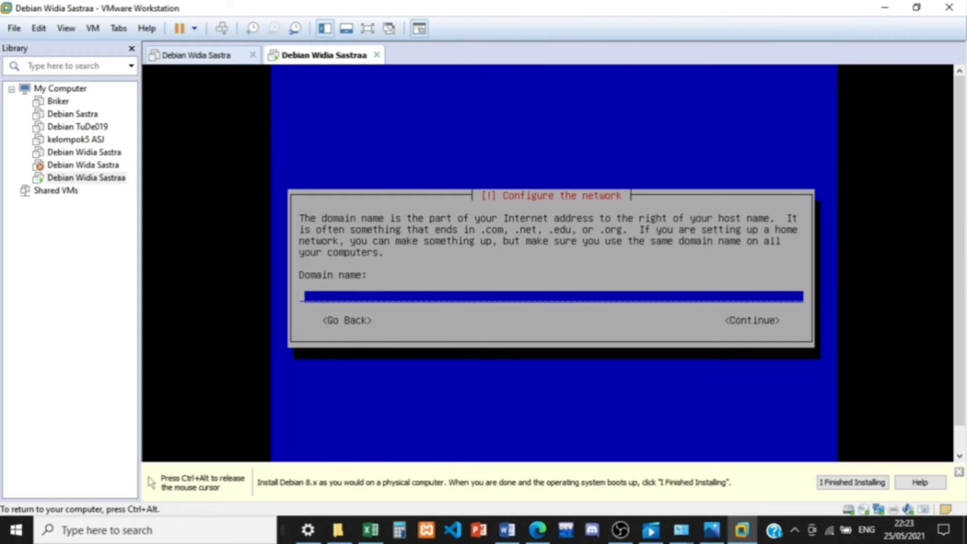
{"action": "key", "text": "ctrl+alt"}
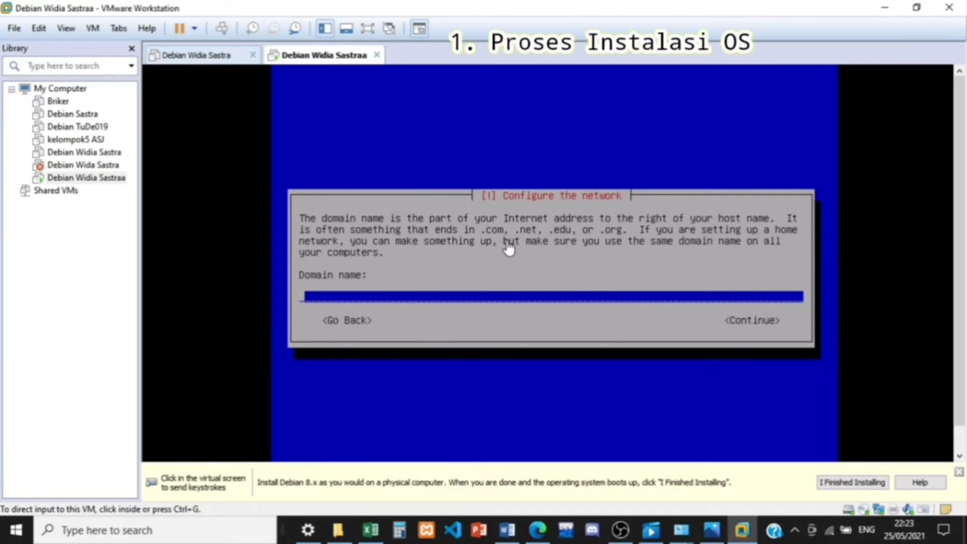
{"action": "left_click", "coordinate": [499, 316]}
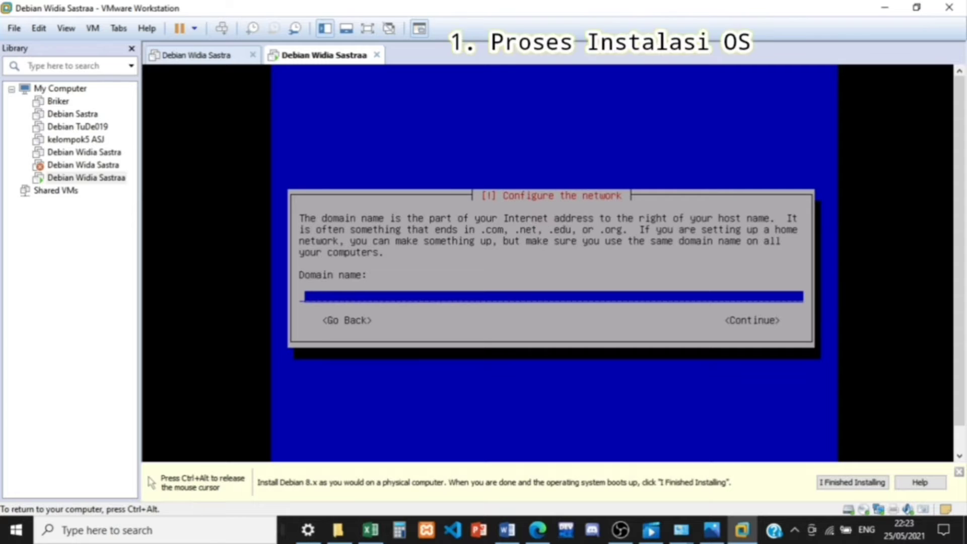
{"action": "type", "text": "sat"}
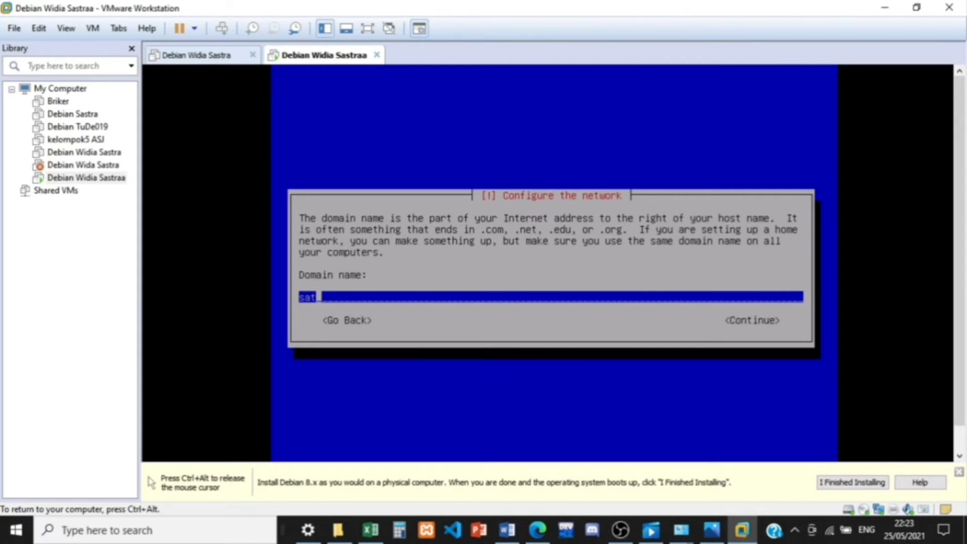
{"action": "key", "text": "BackSpace"}
{"action": "type", "text": "stra."}
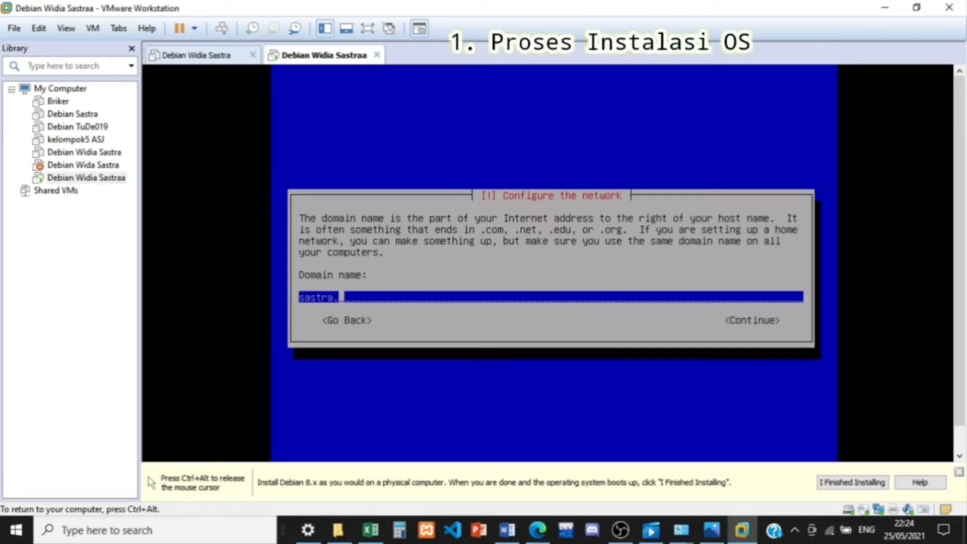
{"action": "type", "text": "co.id"}
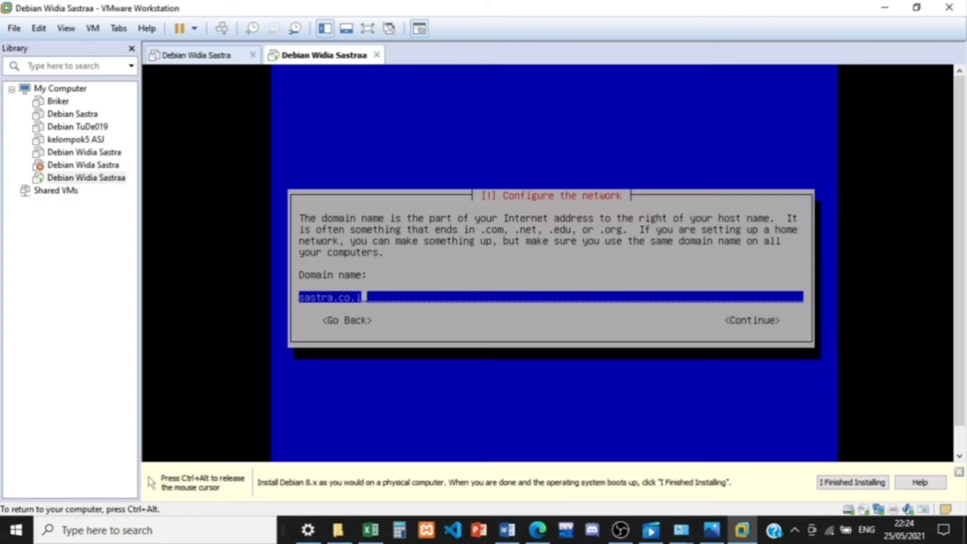
{"action": "key", "text": "Return"}
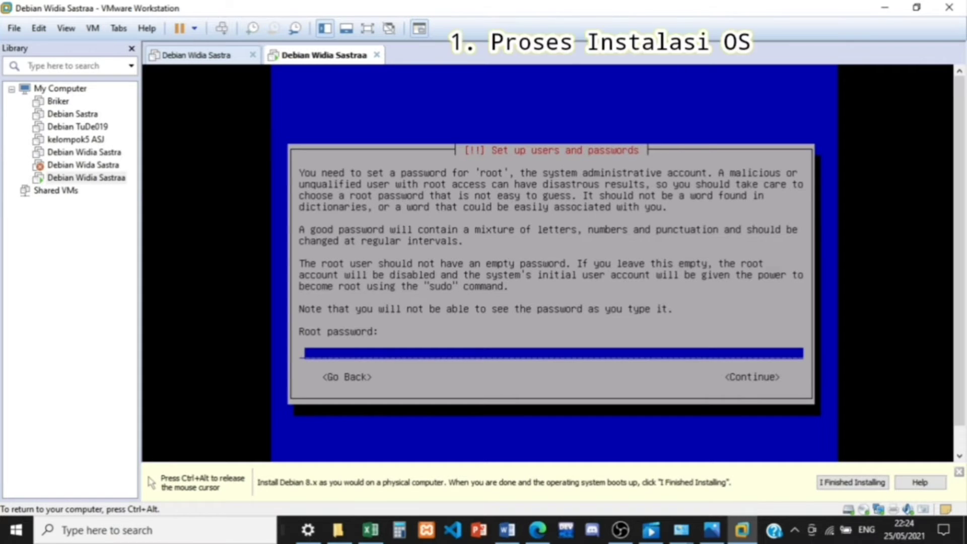
Step: Enter the root account password and re-enter it for verification
{"action": "type", "text": "******"}
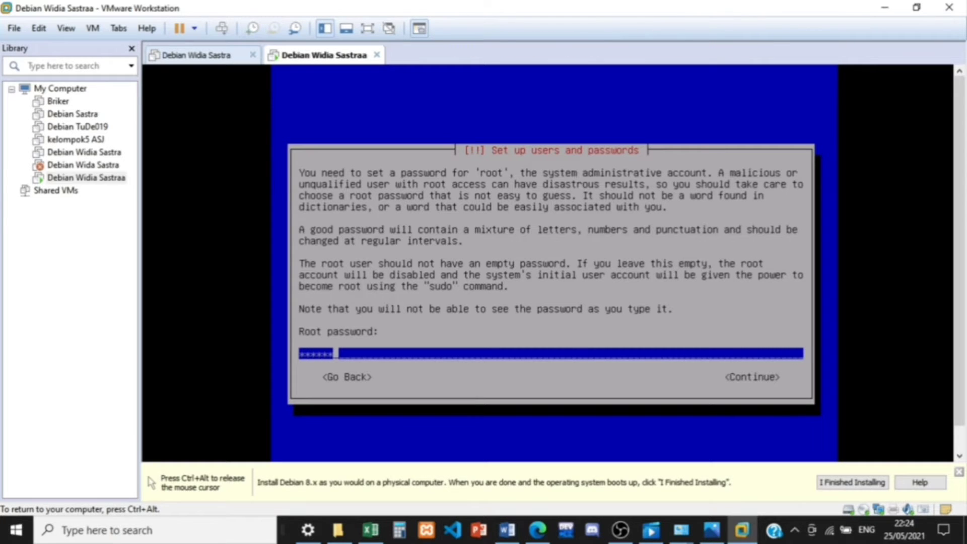
{"action": "key", "text": "Return"}
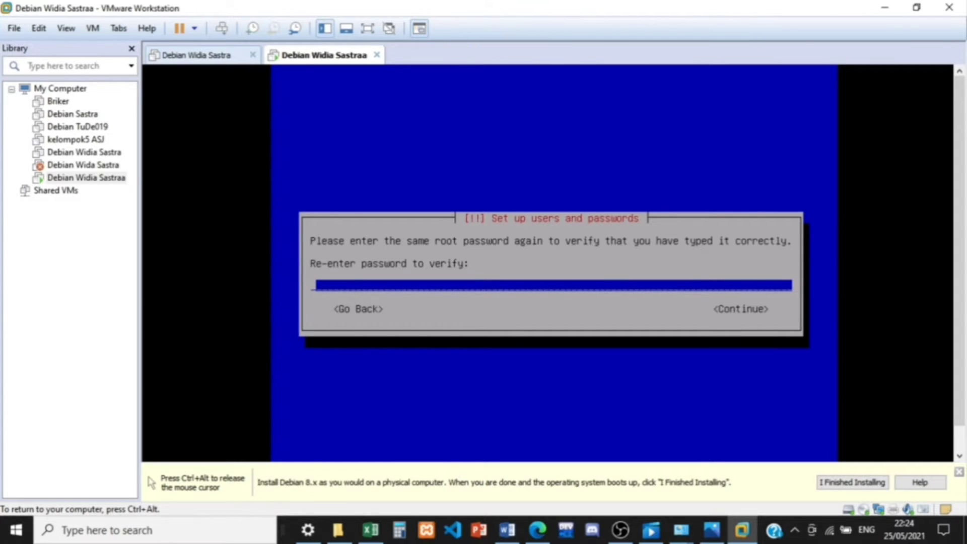
{"action": "type", "text": "******"}
{"action": "key", "text": "Tab"}
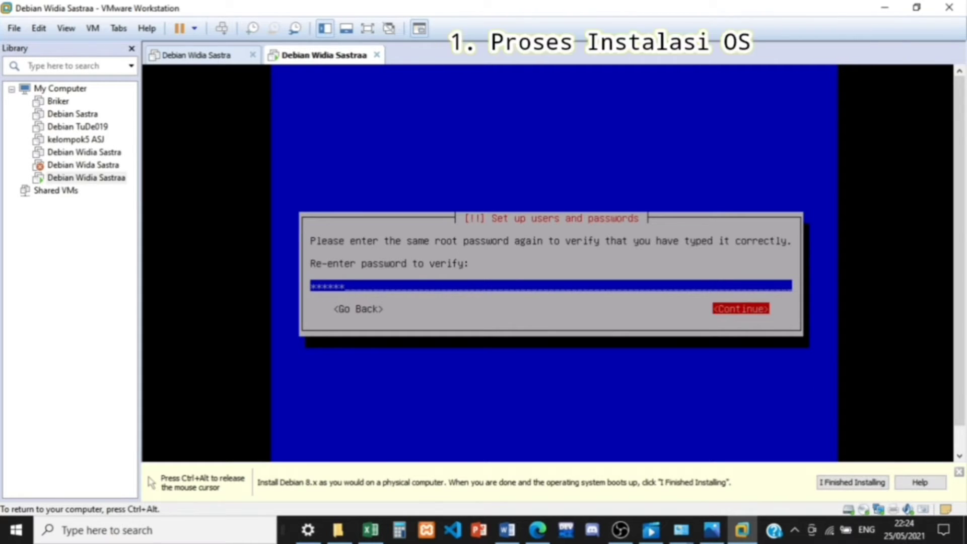
{"action": "key", "text": "Return"}
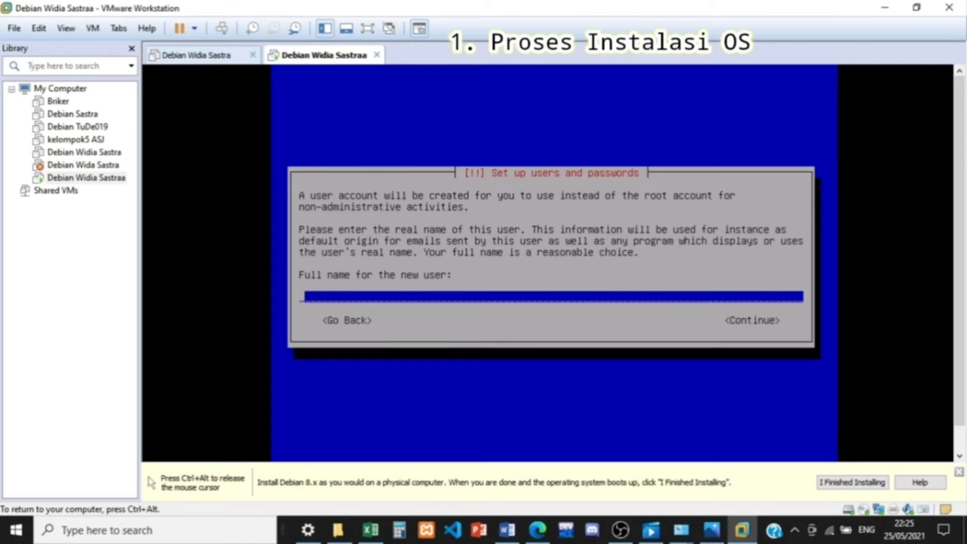
Step: Enter the new user's full name for the non-administrative account
{"action": "type", "text": "widia sa"}
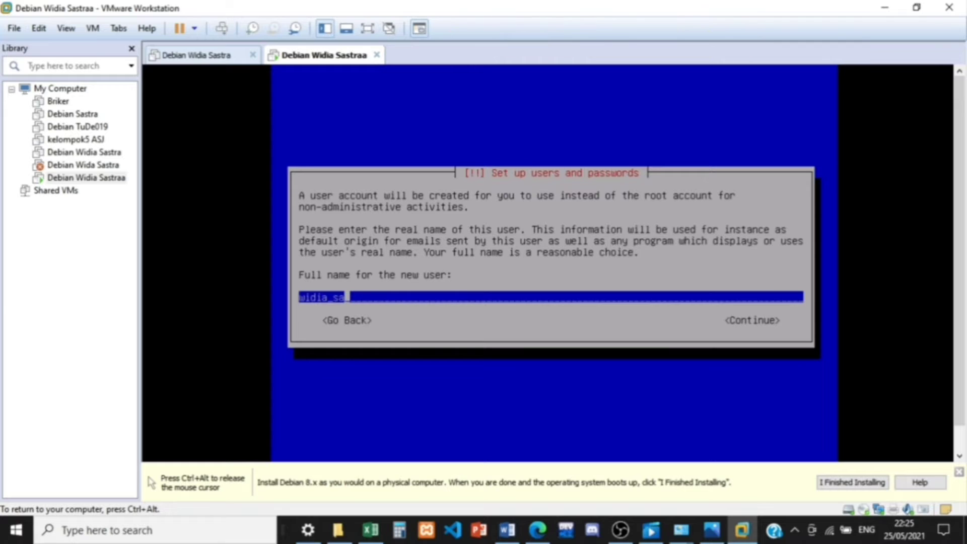
{"action": "type", "text": "stra"}
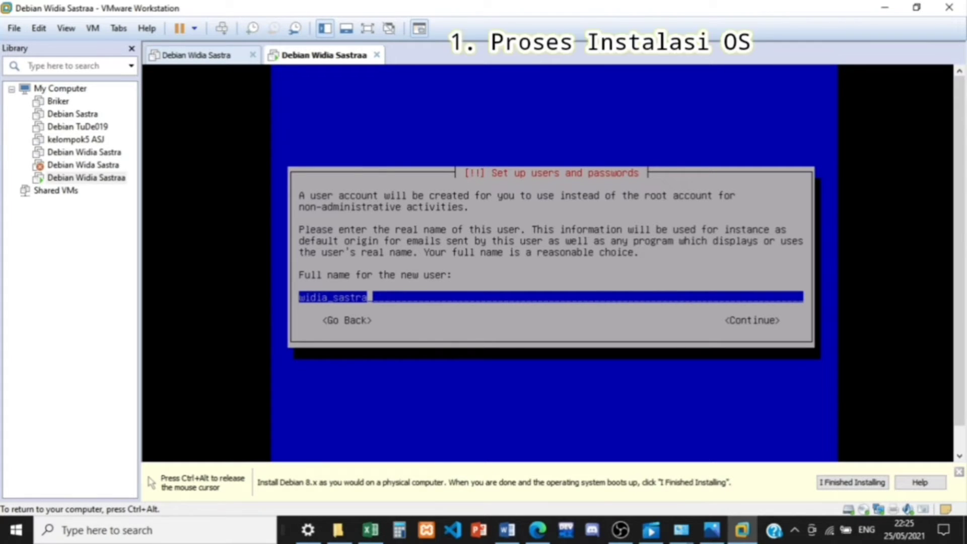
{"action": "key", "text": "Return"}
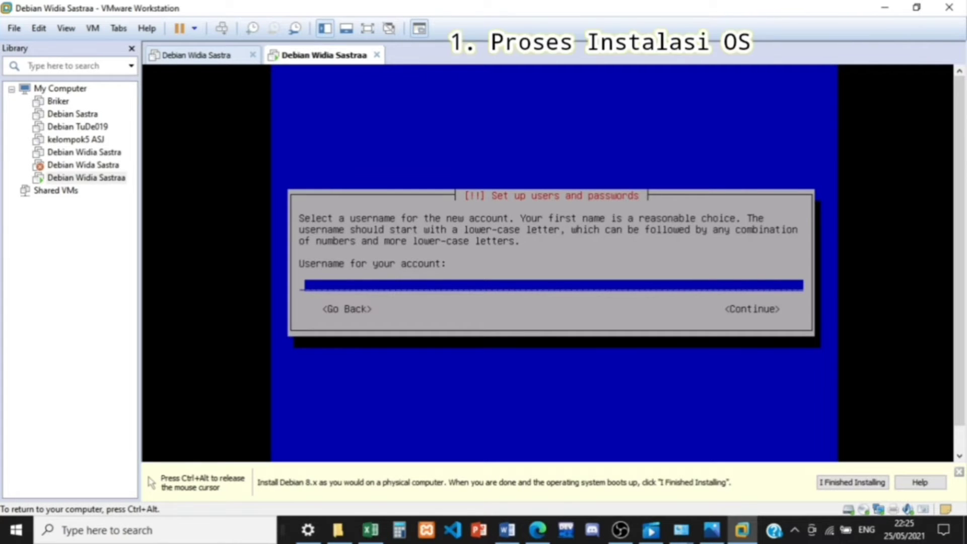
Step: Try to set the new account's username with a capitalised first letter
{"action": "type", "text": "sastra"}
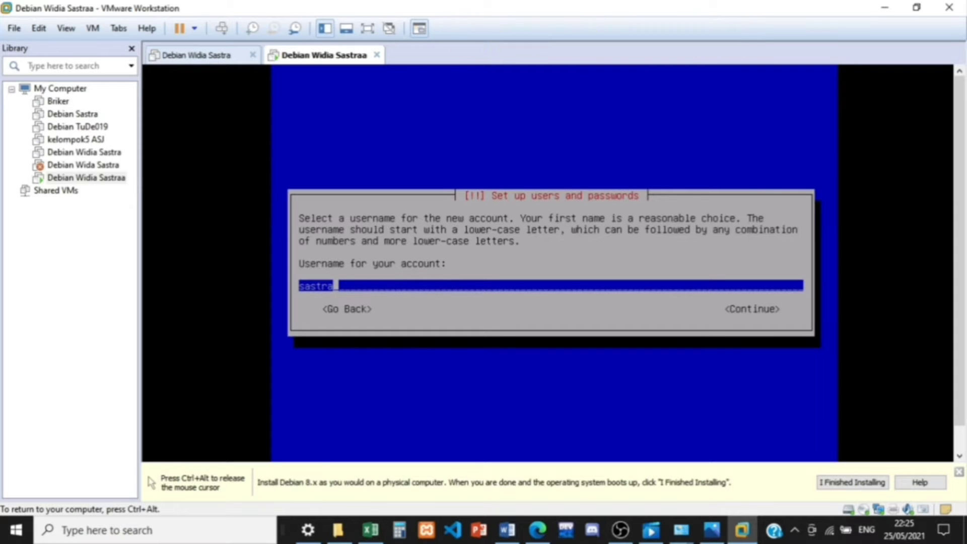
{"action": "key", "text": "BackSpace"}
{"action": "key", "text": "BackSpace"}
{"action": "key", "text": "BackSpace"}
{"action": "key", "text": "BackSpace"}
{"action": "key", "text": "BackSpace"}
{"action": "key", "text": "BackSpace"}
{"action": "type", "text": "Sas"}
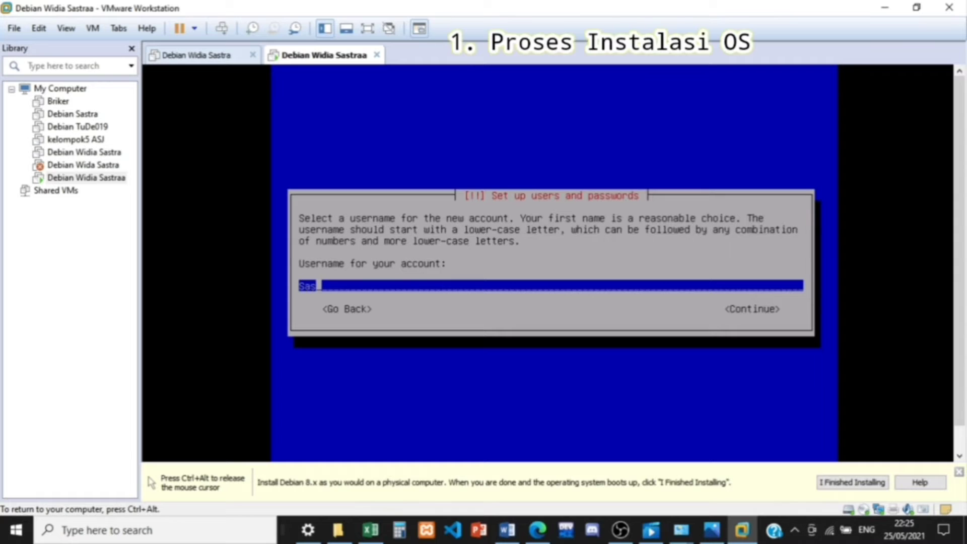
{"action": "type", "text": "tra"}
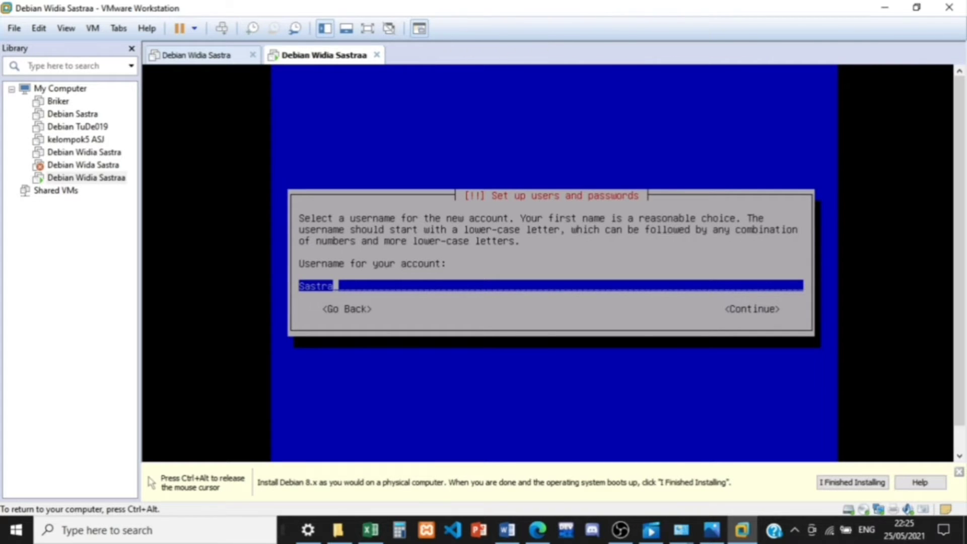
{"action": "key", "text": "Return"}
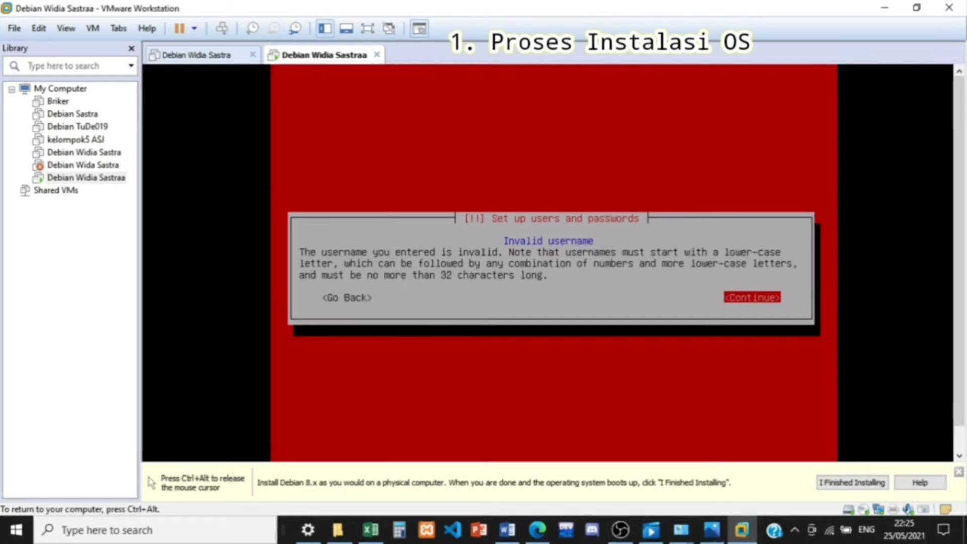
{"action": "key", "text": "Return"}
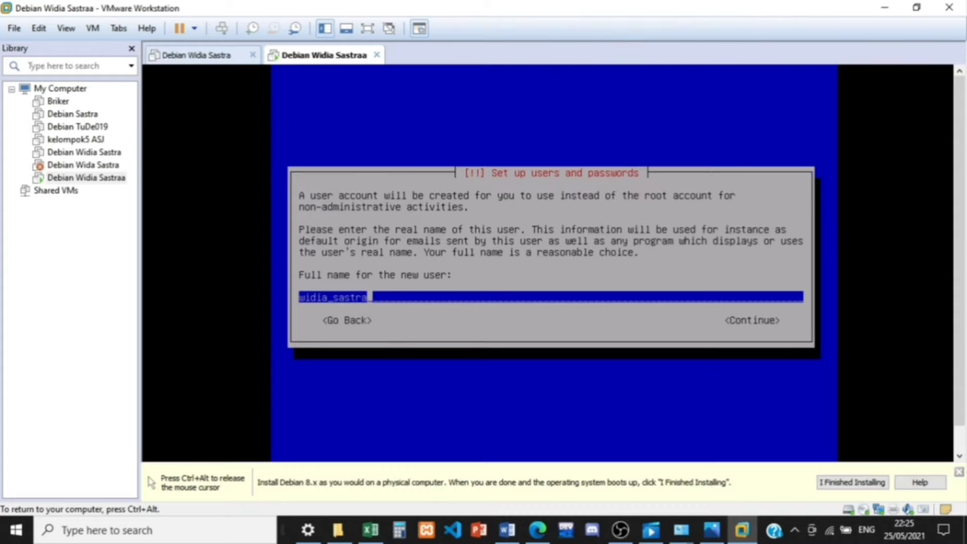
Step: Keep the entered full name and change the first letter of the account's username to lower case
{"action": "key", "text": "Return"}
{"action": "key", "text": "Left"}
{"action": "key", "text": "Left"}
{"action": "key", "text": "Left"}
{"action": "key", "text": "Left"}
{"action": "key", "text": "Left"}
{"action": "key", "text": "Left"}
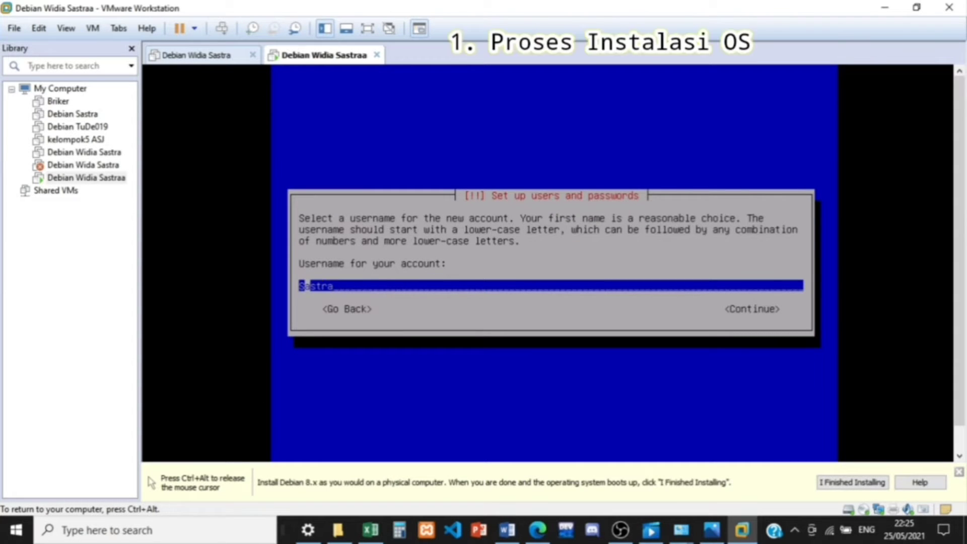
{"action": "key", "text": "Delete"}
{"action": "type", "text": "s"}
{"action": "key", "text": "End"}
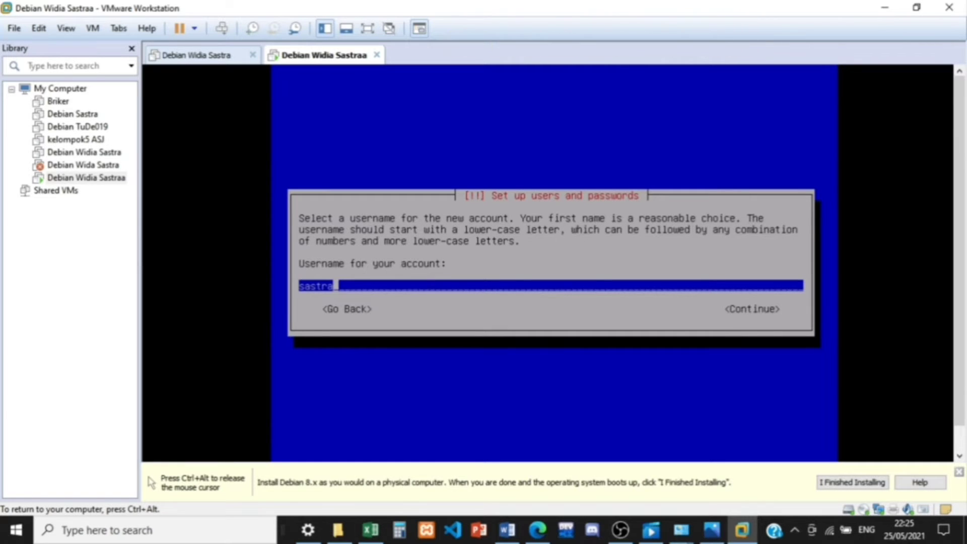
{"action": "key", "text": "Return"}
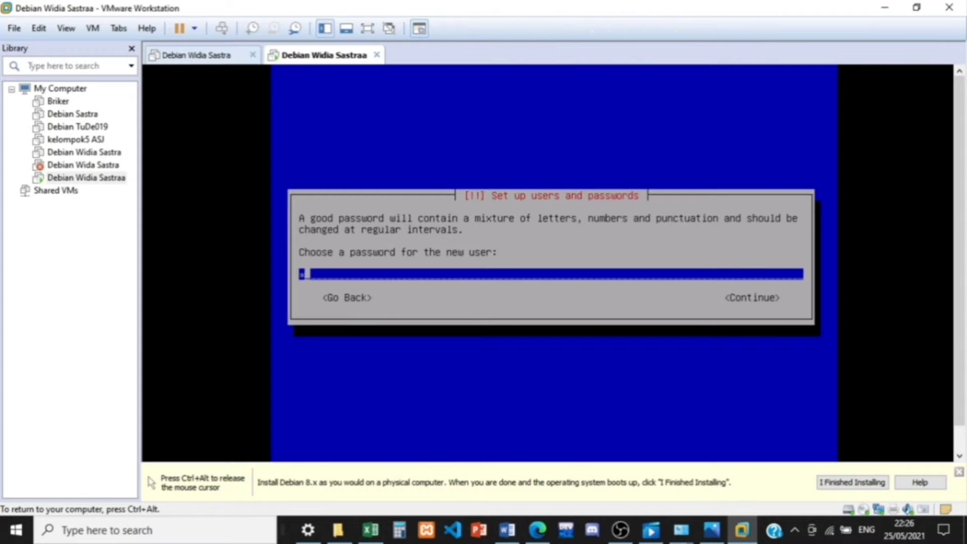
Step: Enter the new user's account password and re-enter it for verification
{"action": "type", "text": "***"}
{"action": "key", "text": "Return"}
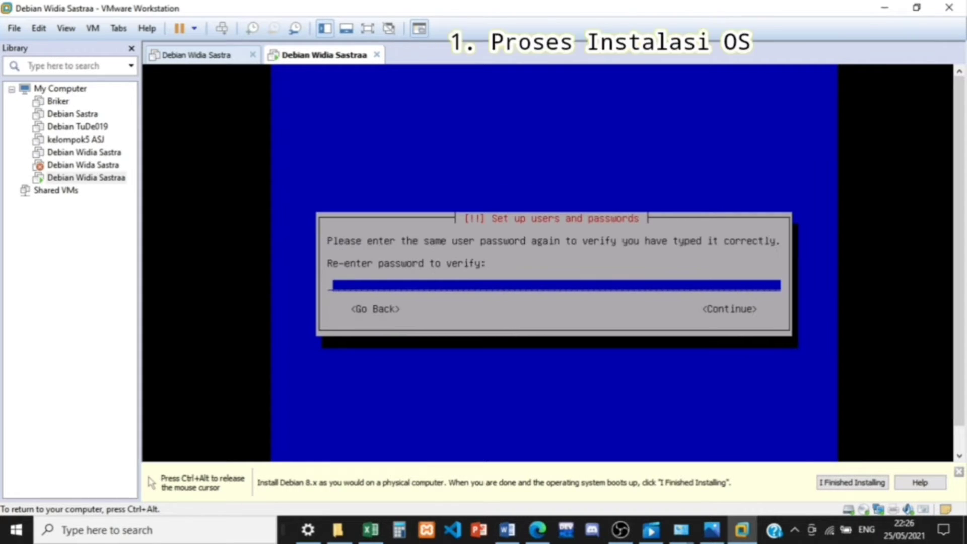
{"action": "type", "text": "***"}
{"action": "key", "text": "Return"}
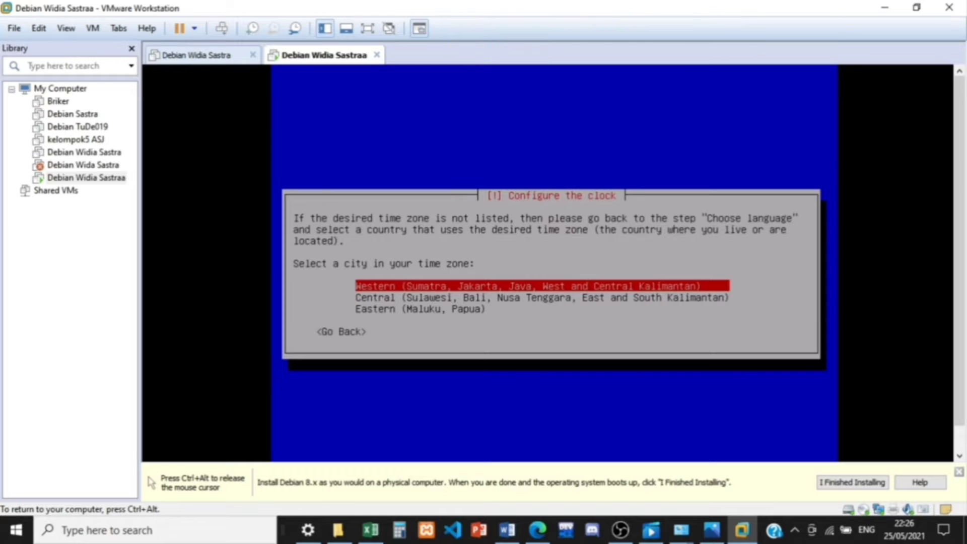
Step: Set the clock's time zone to Central (Sulawesi, Bali, Nusa Tenggara, East and South Kalimantan)
{"action": "key", "text": "Down"}
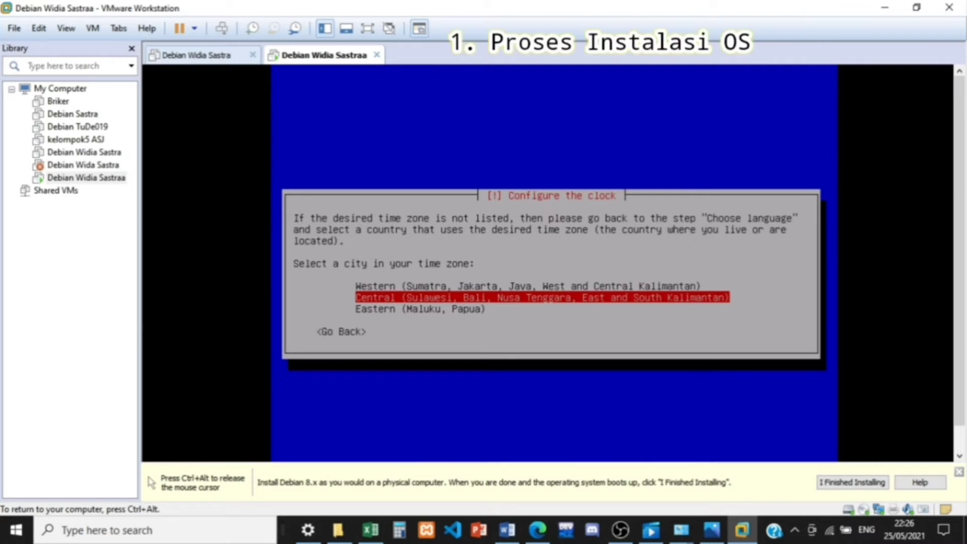
{"action": "key", "text": "Return"}
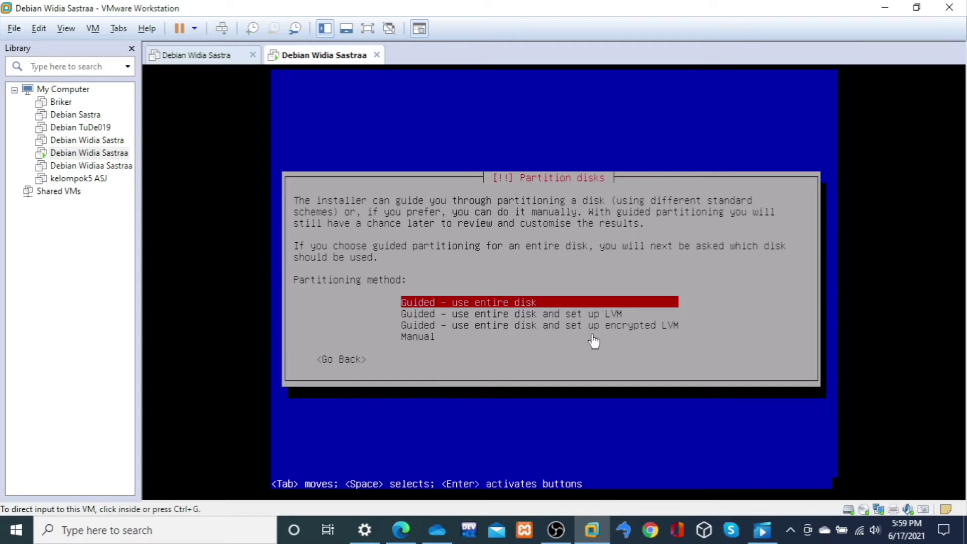
Step: Choose Manual as the disk partitioning method
{"action": "left_click", "coordinate": [594, 342]}
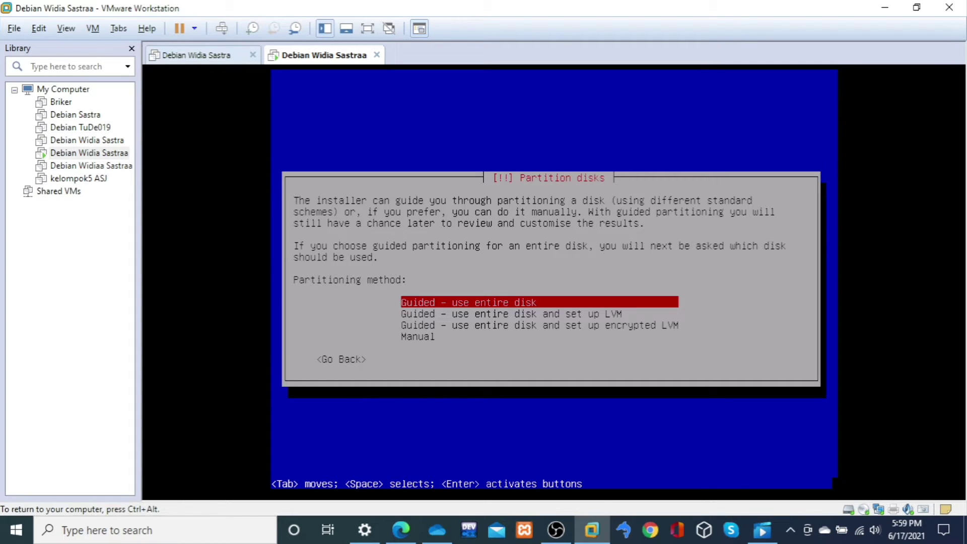
{"action": "key", "text": "Down"}
{"action": "key", "text": "Down"}
{"action": "key", "text": "Down"}
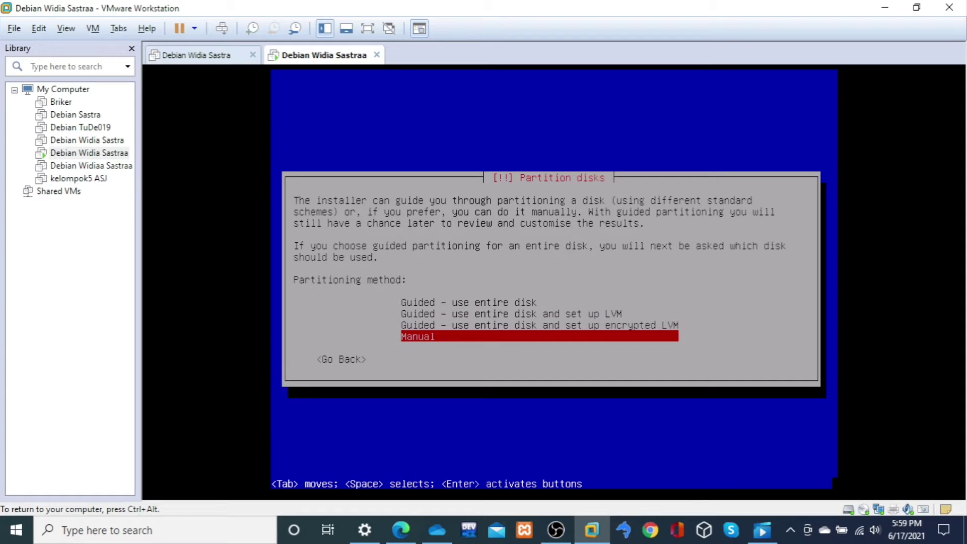
{"action": "key", "text": "Return"}
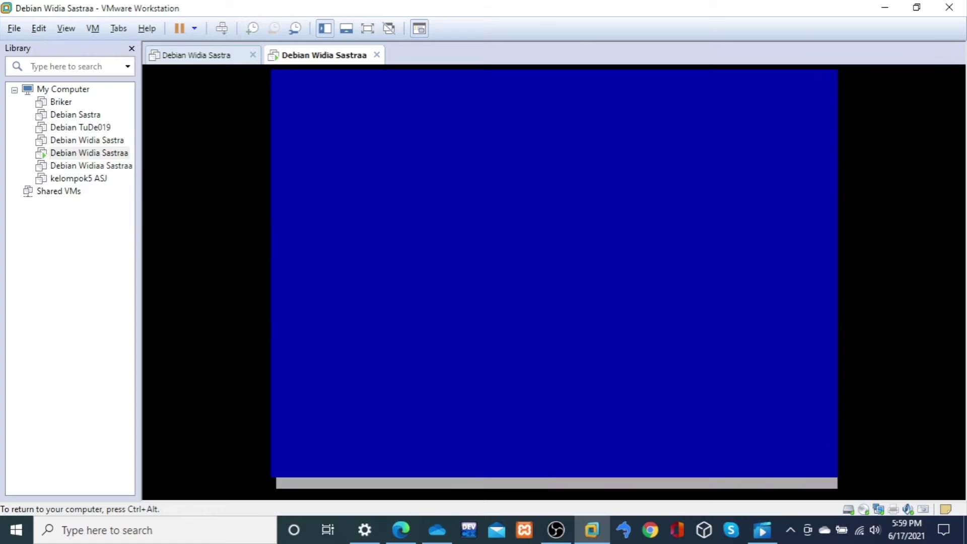
Step: Create a new empty partition table on the SCSI3 (sda) VMware virtual disk
{"action": "key", "text": "Down"}
{"action": "key", "text": "Down"}
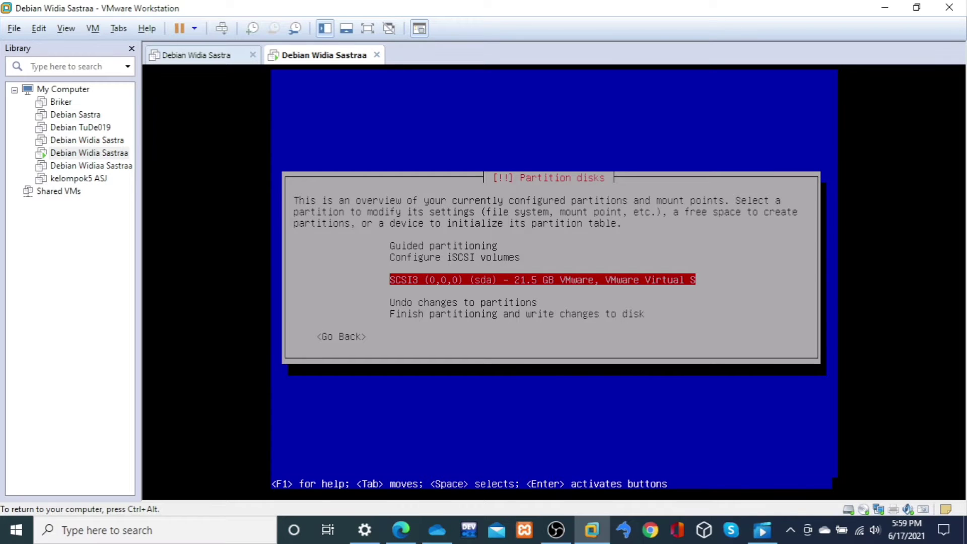
{"action": "key", "text": "Return"}
{"action": "key", "text": "Left"}
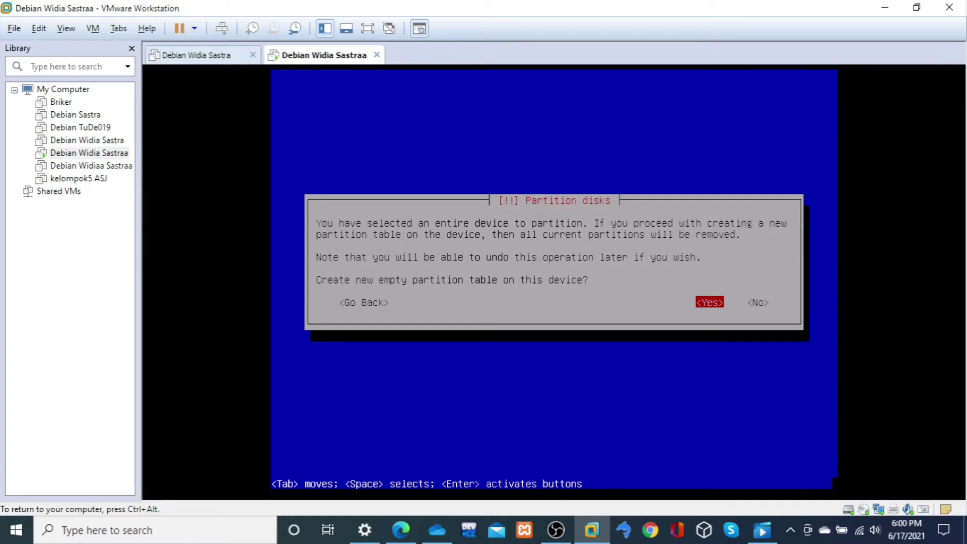
{"action": "key", "text": "Return"}
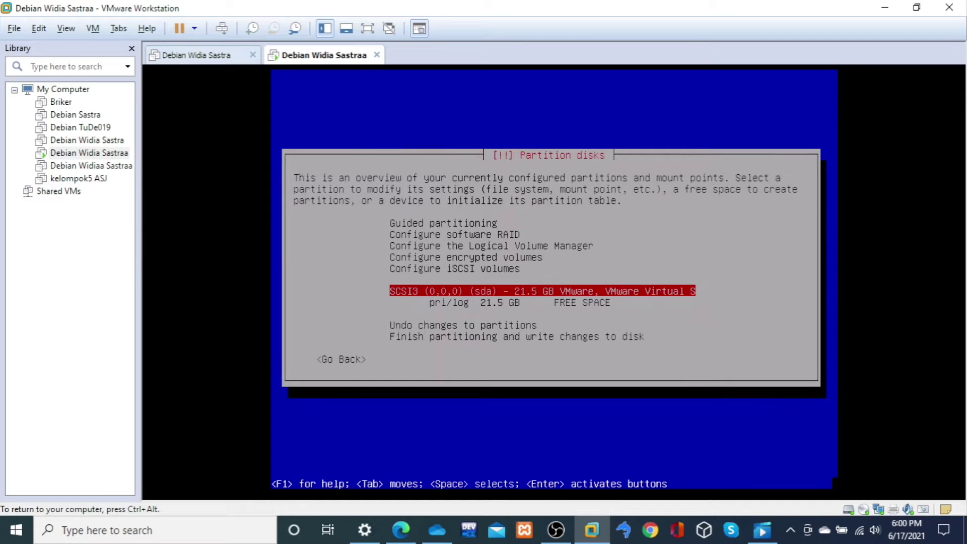
Step: Choose to create a new partition in the disk's 21.5 GB free space
{"action": "key", "text": "Down"}
{"action": "key", "text": "Up"}
{"action": "key", "text": "Down"}
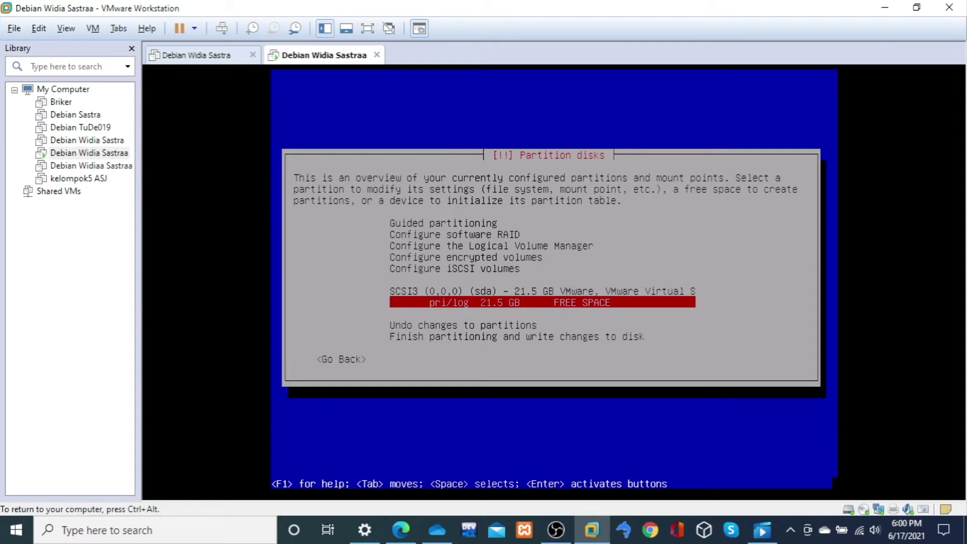
{"action": "key", "text": "ctrl+alt"}
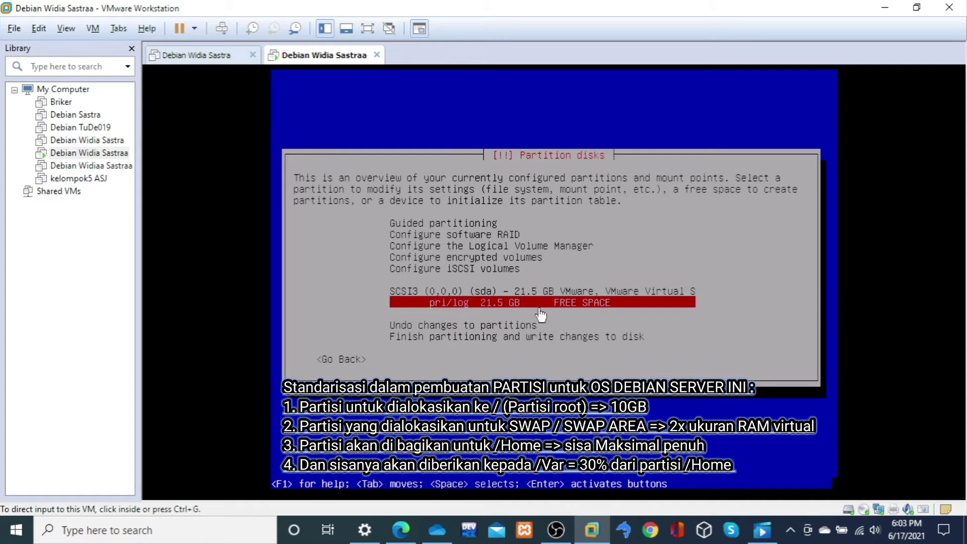
{"action": "left_click", "coordinate": [538, 312]}
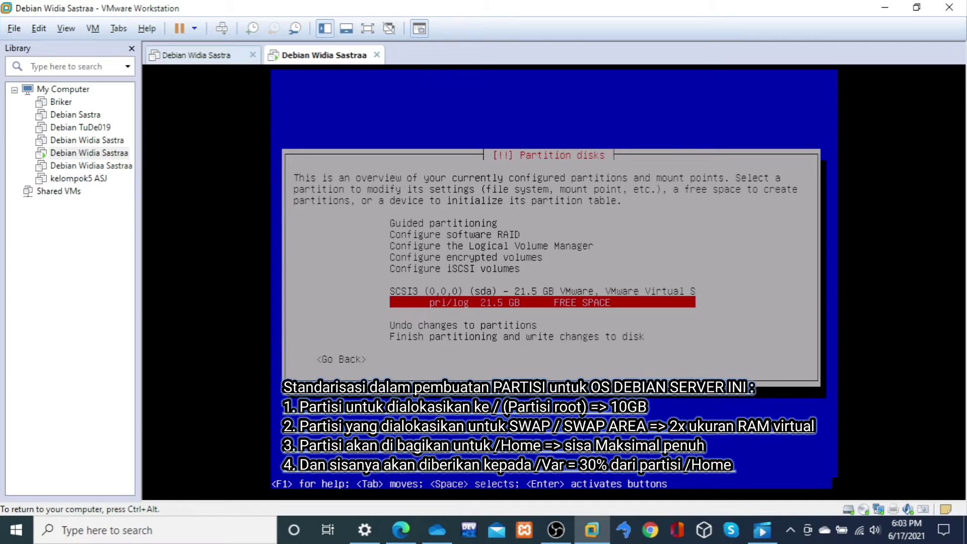
{"action": "key", "text": "Return"}
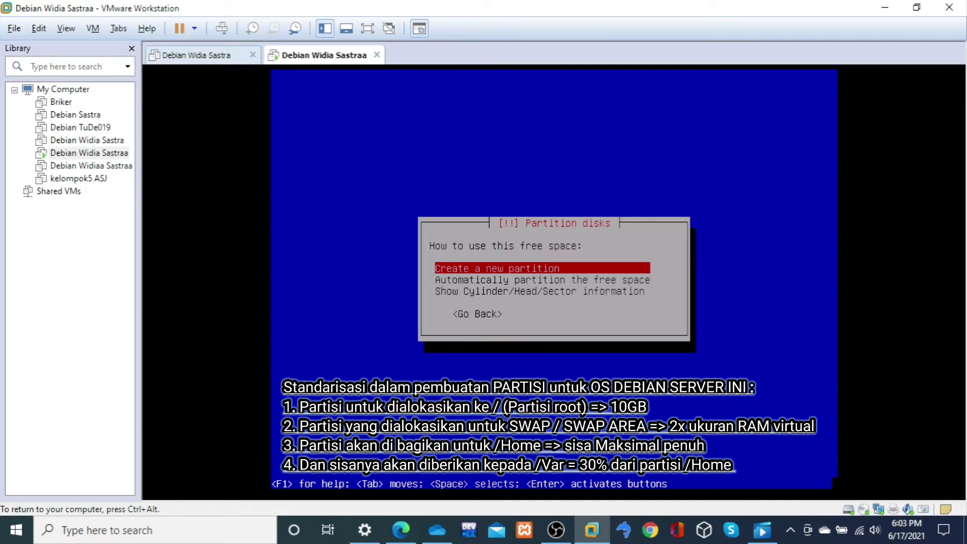
{"action": "key", "text": "Down"}
{"action": "key", "text": "Up"}
{"action": "key", "text": "Return"}
Step: Set the new partition's size to 10 GB
{"action": "key", "text": "Left"}
{"action": "key", "text": "Left"}
{"action": "key", "text": "Left"}
{"action": "key", "text": "Left"}
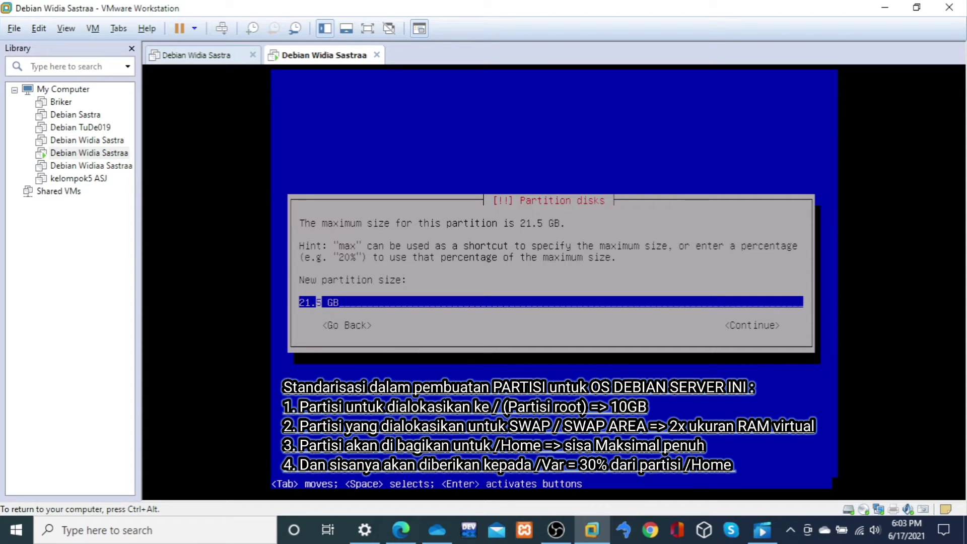
{"action": "key", "text": "Right"}
{"action": "key", "text": "BackSpace"}
{"action": "key", "text": "BackSpace"}
{"action": "key", "text": "BackSpace"}
{"action": "key", "text": "BackSpace"}
{"action": "type", "text": "10"}
{"action": "key", "text": "Right"}
{"action": "key", "text": "Right"}
{"action": "key", "text": "Right"}
{"action": "key", "text": "Return"}
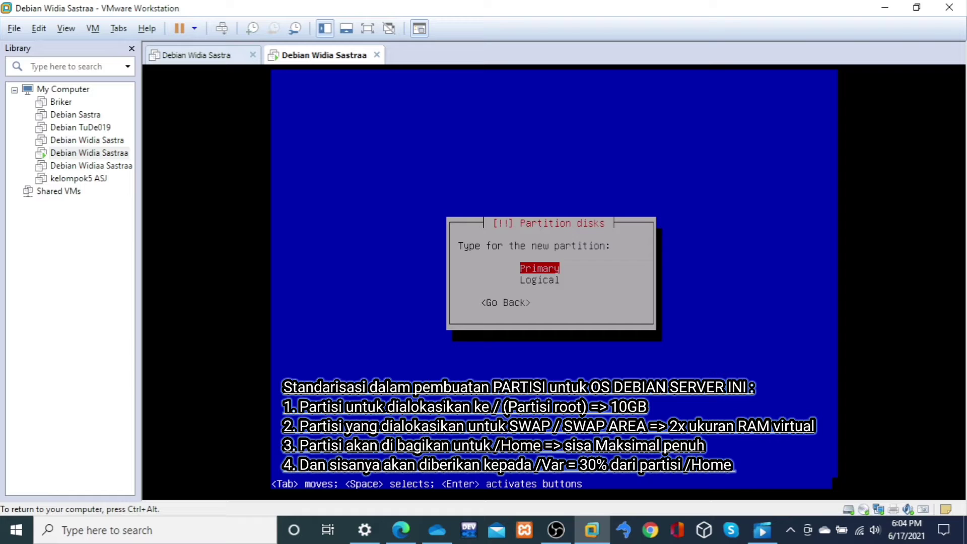
Step: Make the new partition primary and locate it at the beginning of the available space
{"action": "key", "text": "Down"}
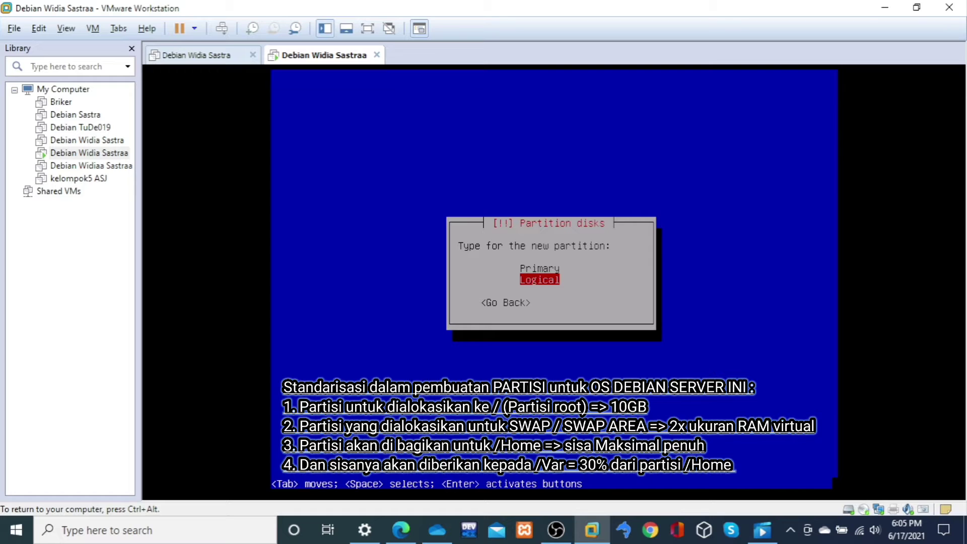
{"action": "key", "text": "Up"}
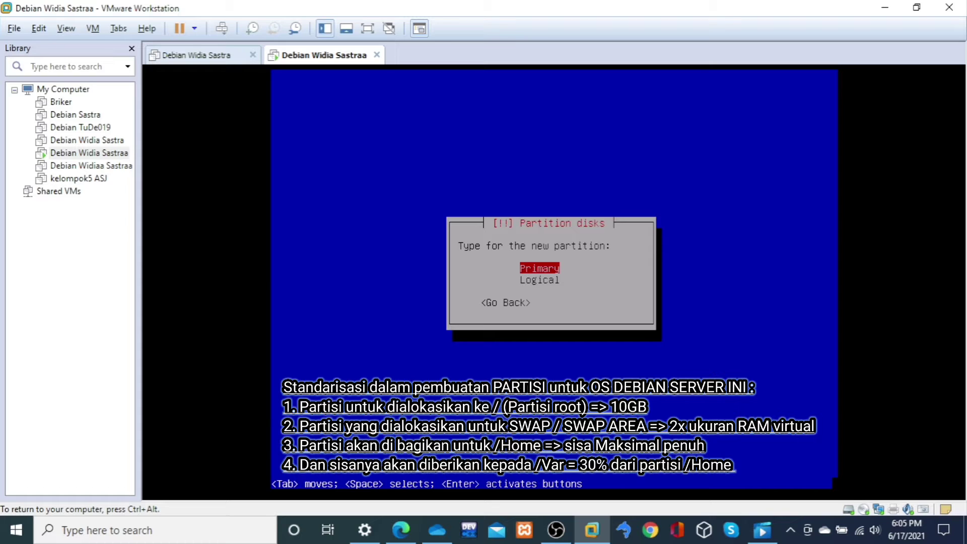
{"action": "key", "text": "Return"}
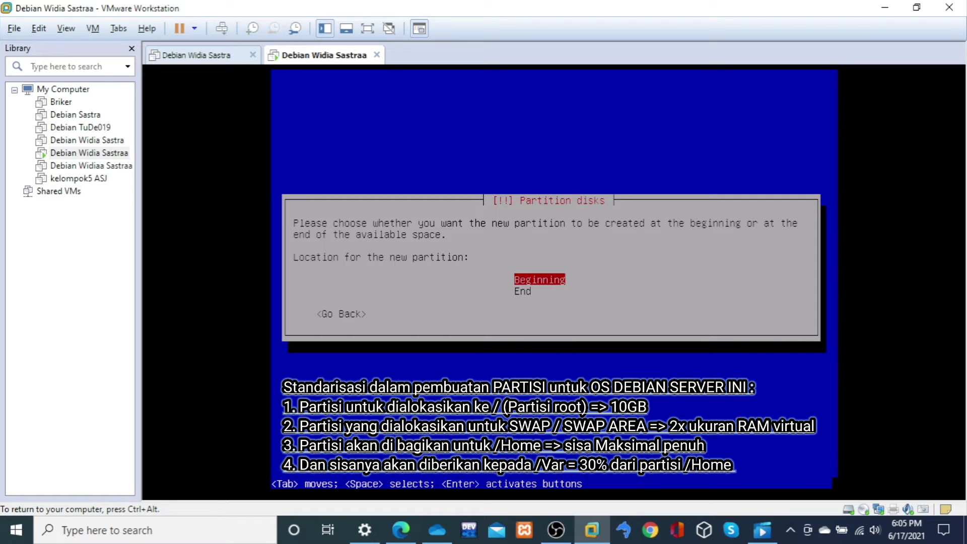
{"action": "key", "text": "Down"}
{"action": "key", "text": "Up"}
{"action": "key", "text": "Return"}
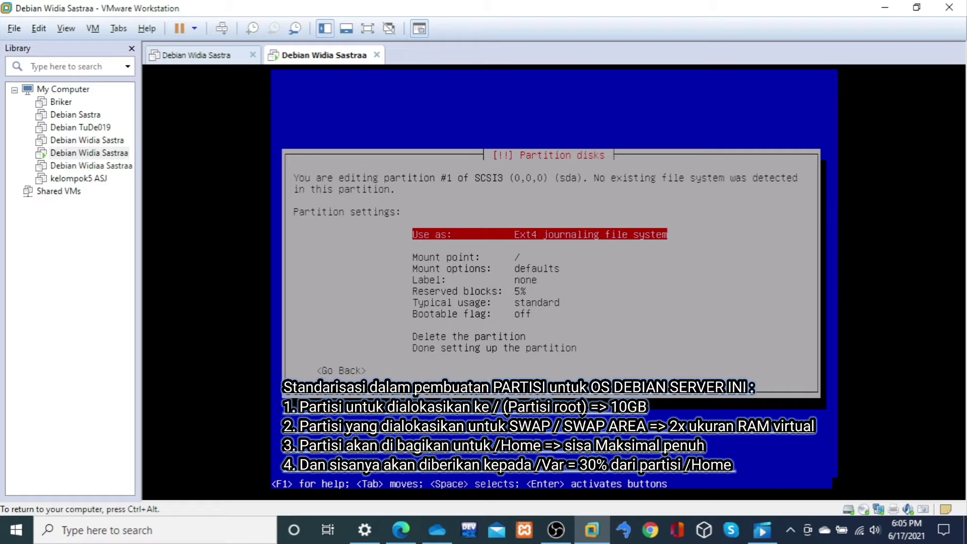
Step: Finish setting up partition #1 as an Ext4 journaling file system with mount point /
{"action": "key", "text": "Down"}
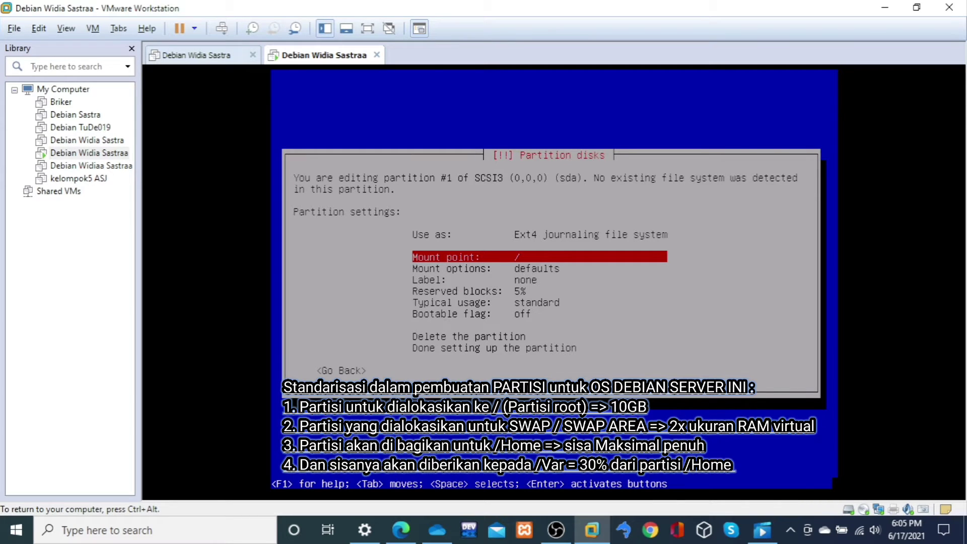
{"action": "key", "text": "Down"}
{"action": "key", "text": "Down"}
{"action": "key", "text": "Down"}
{"action": "key", "text": "Down"}
{"action": "key", "text": "Down"}
{"action": "key", "text": "Down"}
{"action": "key", "text": "Down"}
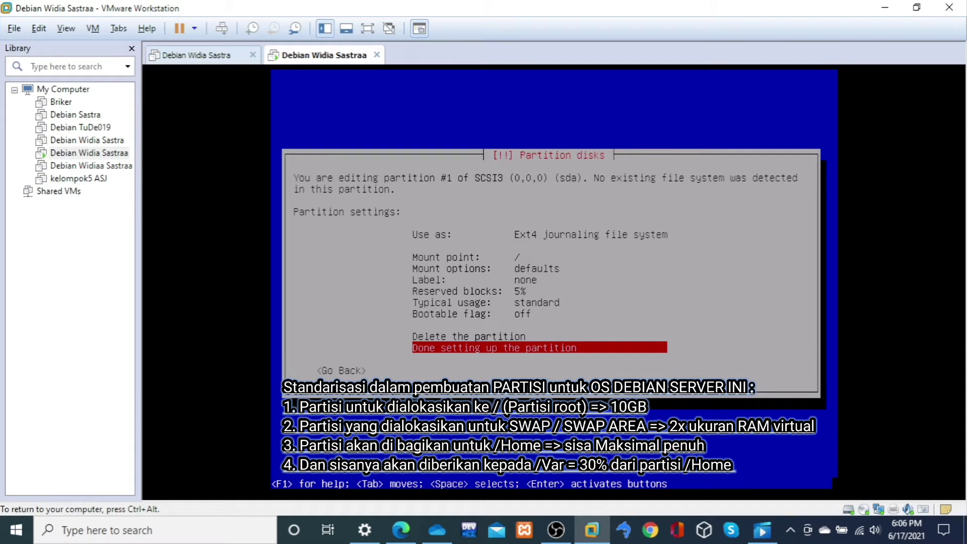
{"action": "key", "text": "Return"}
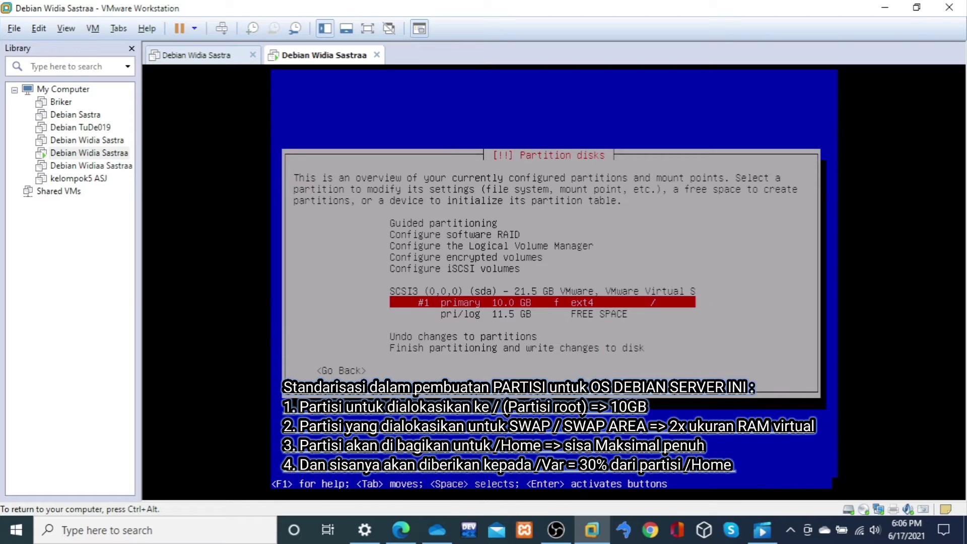
Step: Choose to create a new partition in the 11.5 GB free space after the root partition
{"action": "key", "text": "Down"}
{"action": "key", "text": "Up"}
{"action": "key", "text": "Down"}
{"action": "key", "text": "Up"}
{"action": "key", "text": "Down"}
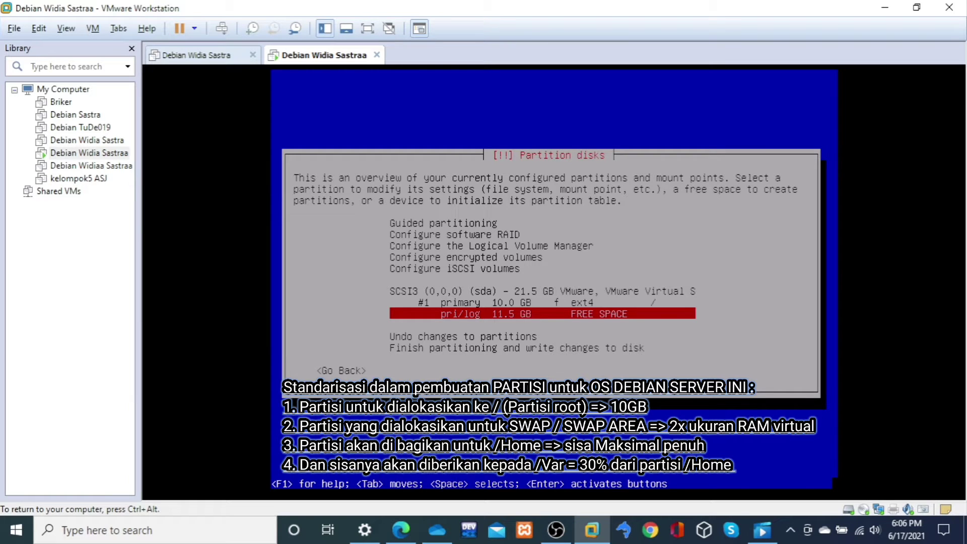
{"action": "key", "text": "Return"}
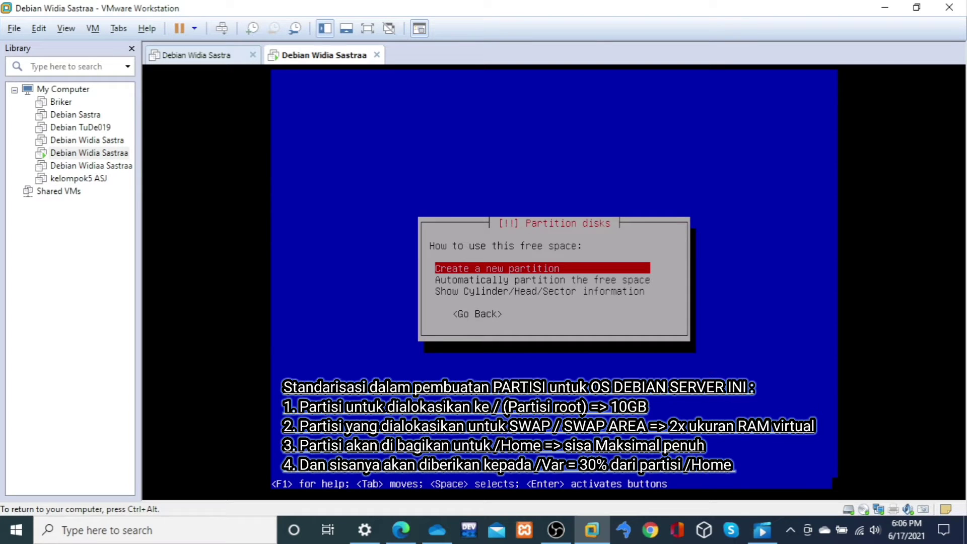
{"action": "key", "text": "Return"}
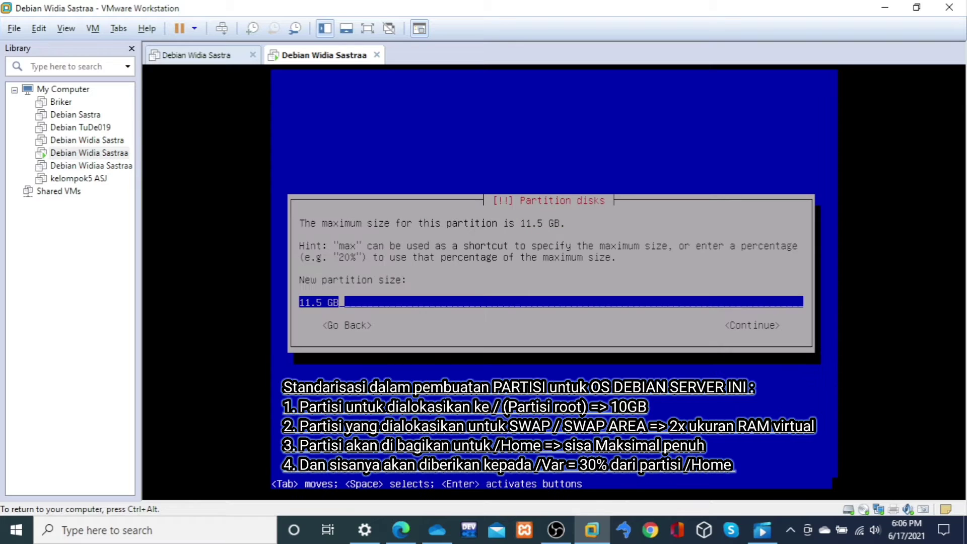
Step: Set the new partition's size to 1024 MB and make it logical at the beginning of the free space
{"action": "key", "text": "Left"}
{"action": "key", "text": "Left"}
{"action": "key", "text": "Left"}
{"action": "key", "text": "BackSpace"}
{"action": "key", "text": "BackSpace"}
{"action": "key", "text": "BackSpace"}
{"action": "key", "text": "BackSpace"}
{"action": "type", "text": "1"}
{"action": "key", "text": "Right"}
{"action": "key", "text": "Right"}
{"action": "key", "text": "Right"}
{"action": "key", "text": "BackSpace"}
{"action": "key", "text": "BackSpace"}
{"action": "key", "text": "BackSpace"}
{"action": "key", "text": "BackSpace"}
{"action": "type", "text": "1024 MB"}
{"action": "key", "text": "Return"}
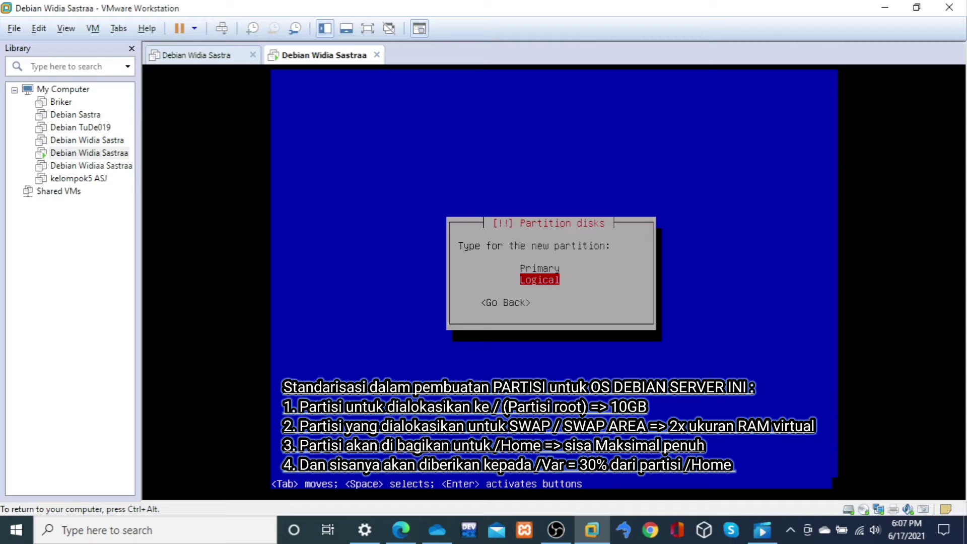
{"action": "key", "text": "Return"}
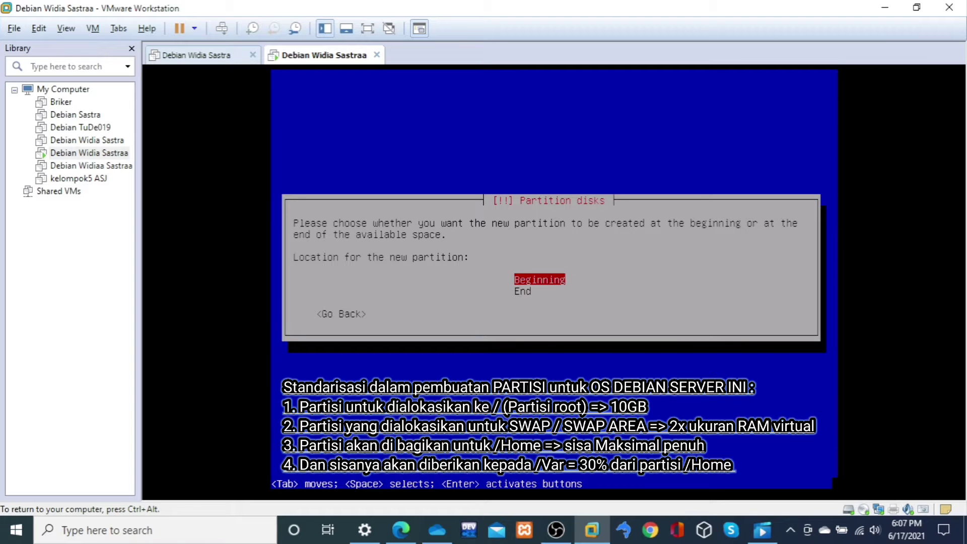
{"action": "key", "text": "Return"}
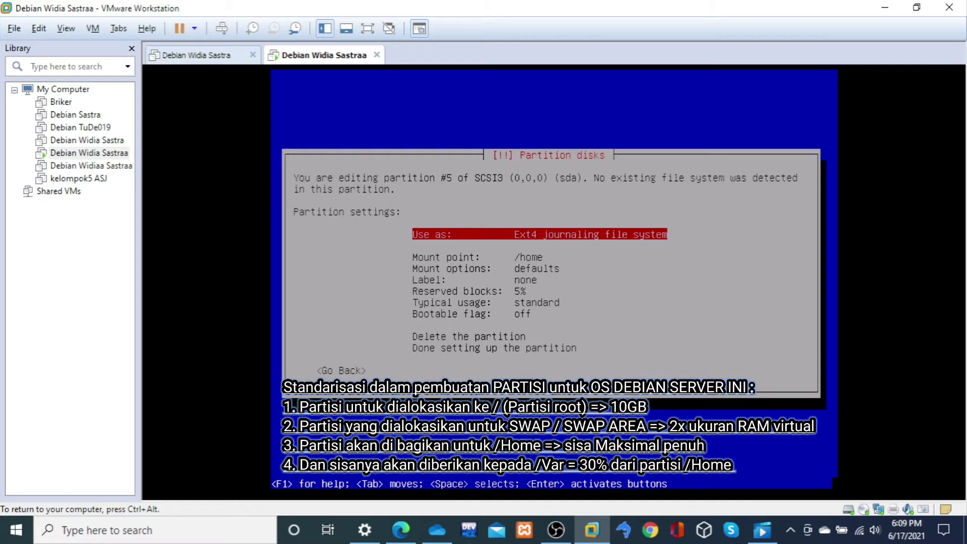
Step: Set logical partition #5 to be used as swap area and finish setting it up
{"action": "key", "text": "Return"}
{"action": "key", "text": "Down"}
{"action": "key", "text": "Down"}
{"action": "key", "text": "Down"}
{"action": "key", "text": "Down"}
{"action": "key", "text": "Down"}
{"action": "key", "text": "Down"}
{"action": "key", "text": "Down"}
{"action": "key", "text": "Down"}
{"action": "key", "text": "Down"}
{"action": "key", "text": "Down"}
{"action": "key", "text": "Down"}
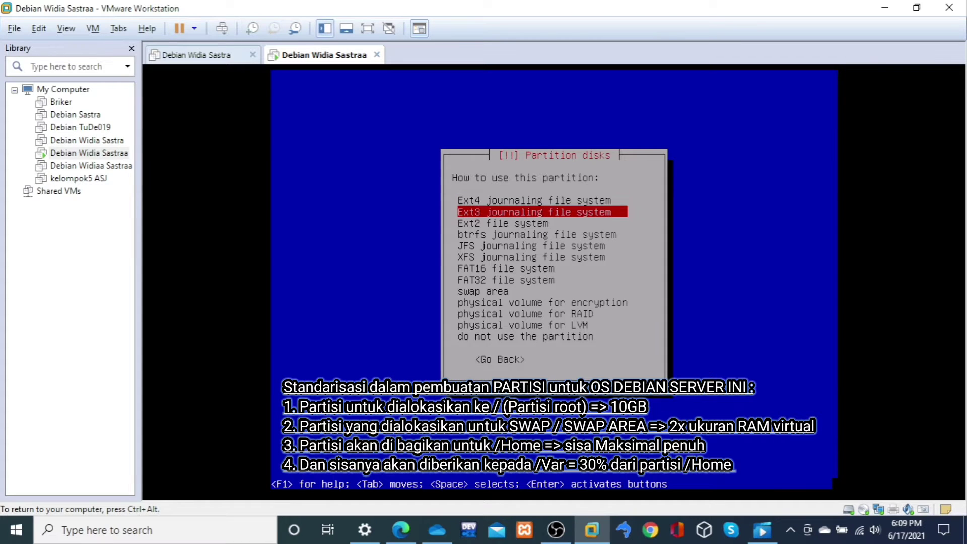
{"action": "key", "text": "Up"}
{"action": "key", "text": "Up"}
{"action": "key", "text": "Up"}
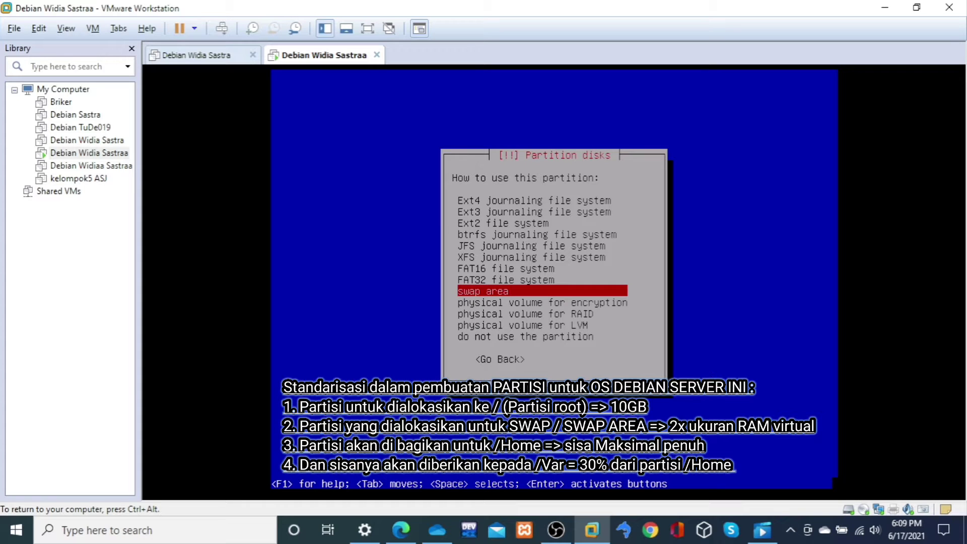
{"action": "key", "text": "Return"}
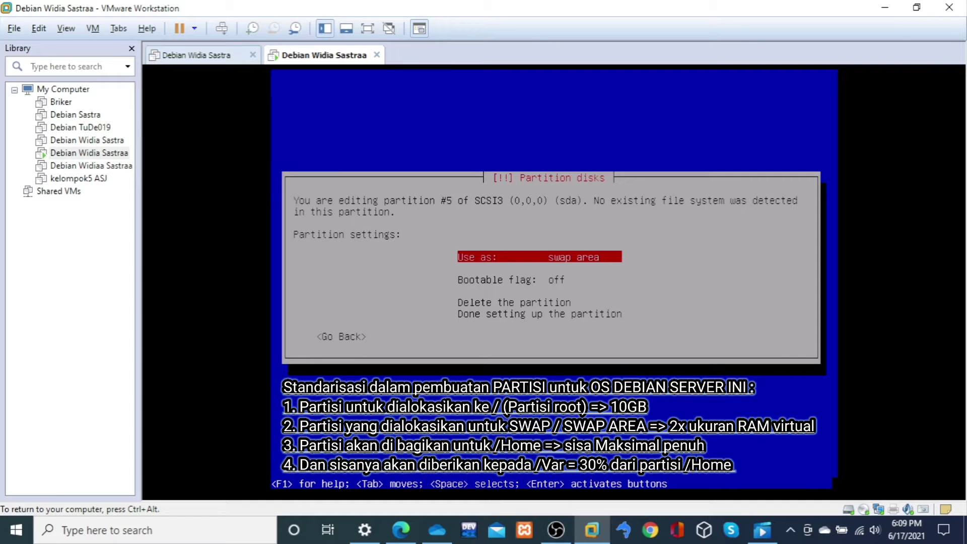
{"action": "key", "text": "Down"}
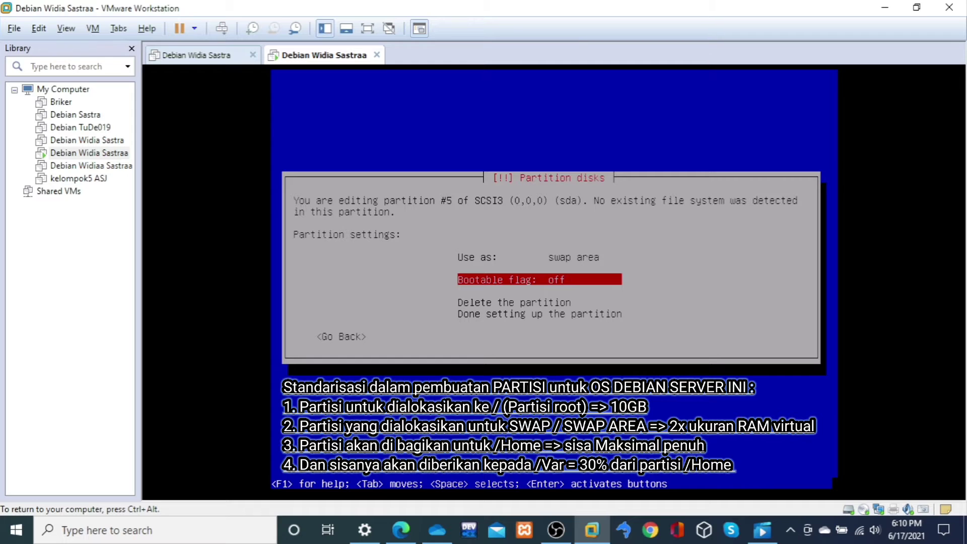
{"action": "key", "text": "Down"}
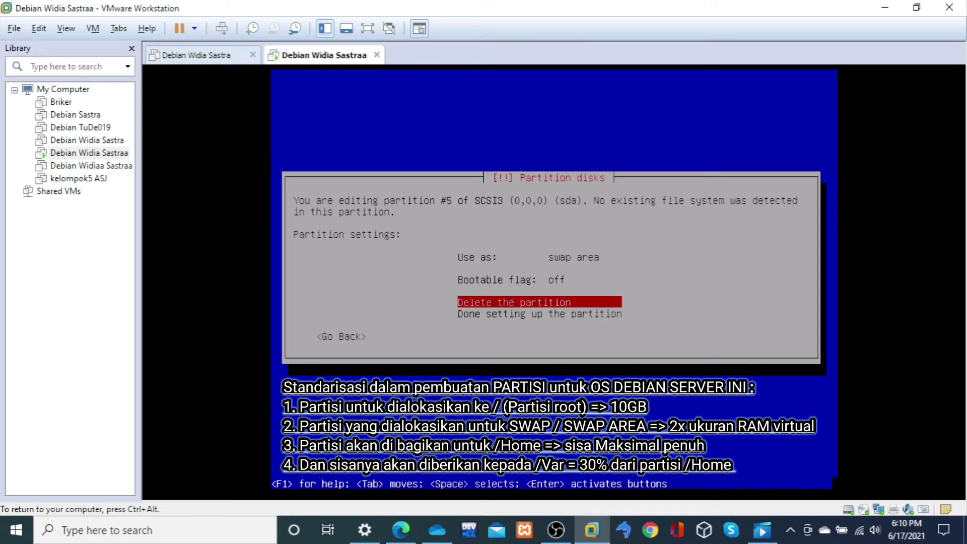
{"action": "key", "text": "Down"}
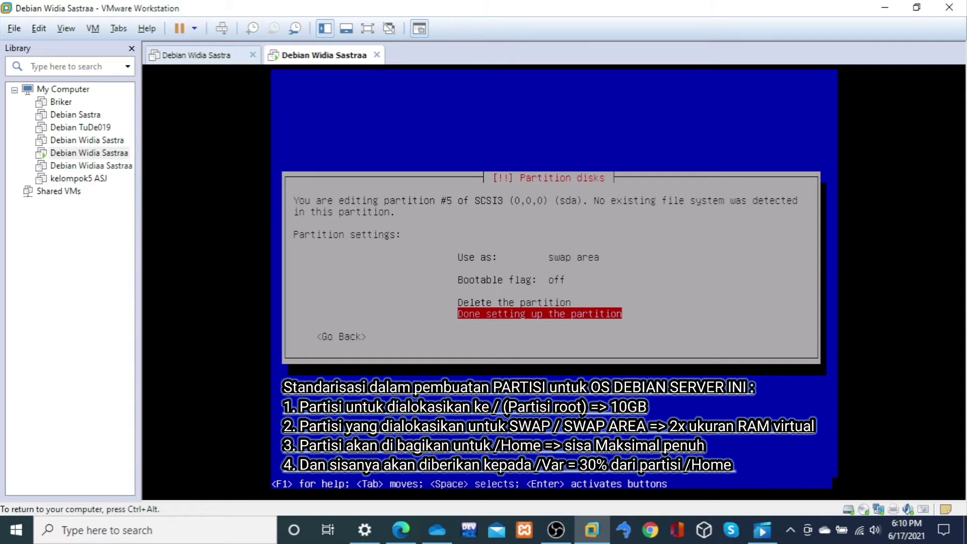
{"action": "key", "text": "Return"}
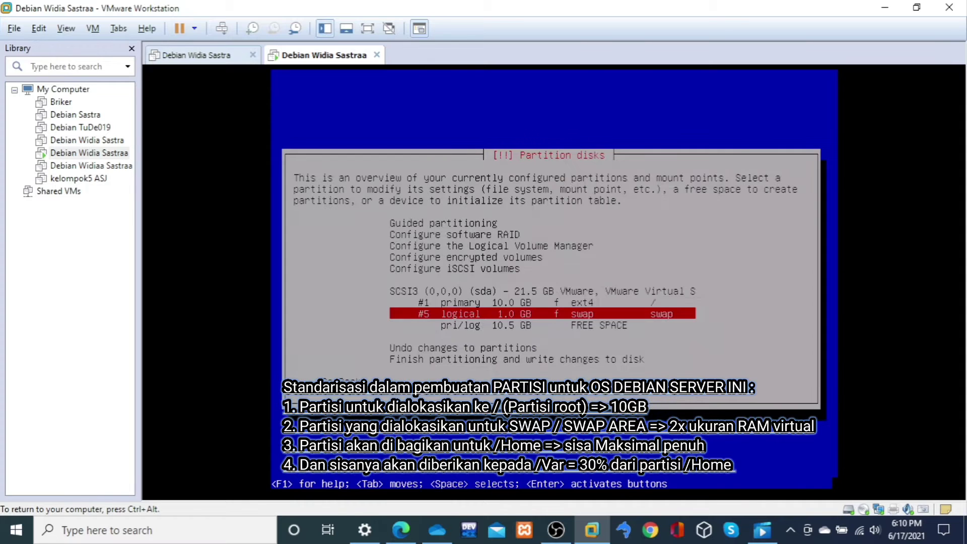
Step: Choose to create a new partition in the 10.5 GB free space after the swap partition
{"action": "key", "text": "Down"}
{"action": "key", "text": "Up"}
{"action": "key", "text": "Down"}
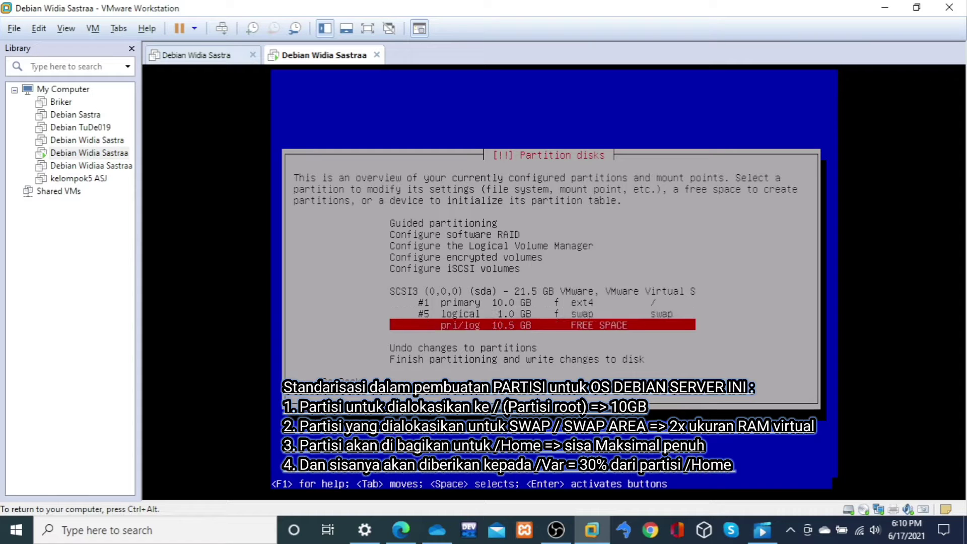
{"action": "key", "text": "Up"}
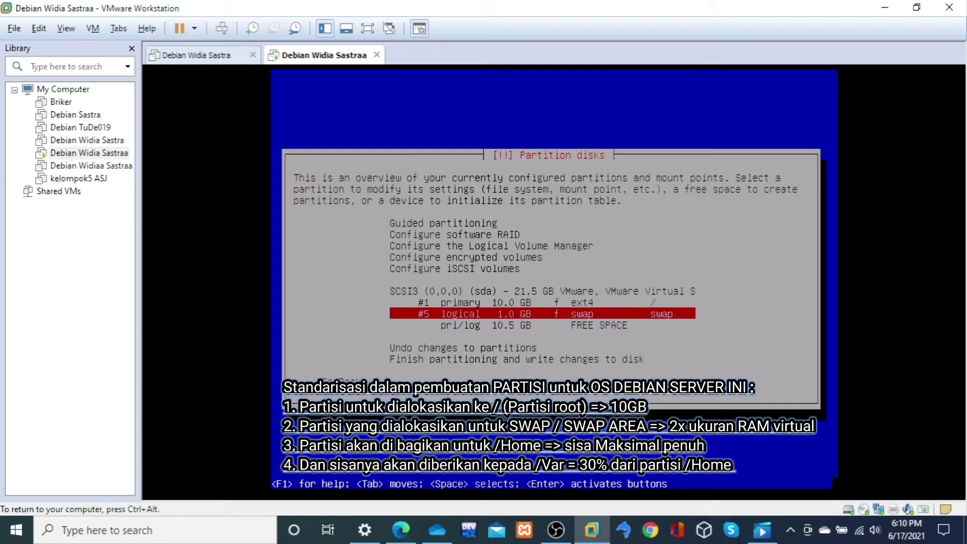
{"action": "key", "text": "Down"}
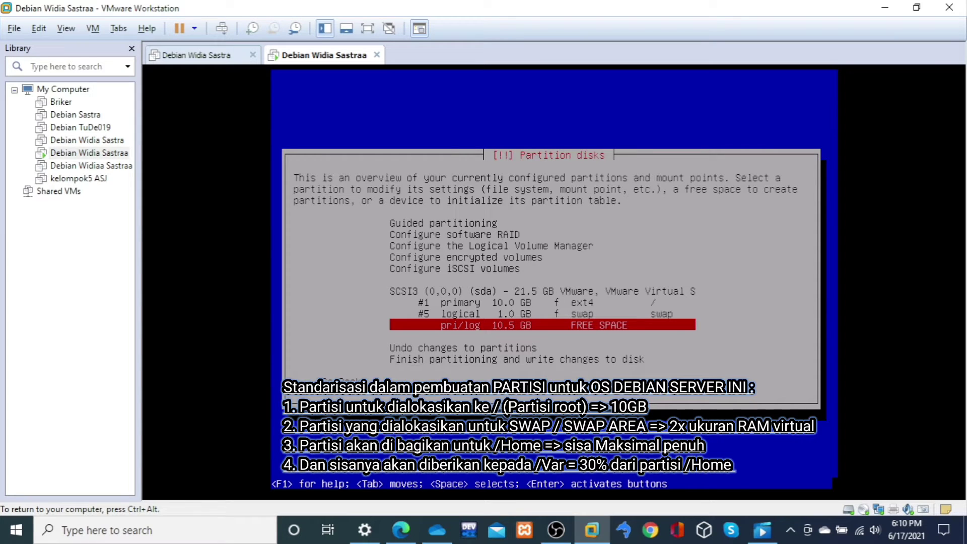
{"action": "key", "text": "Return"}
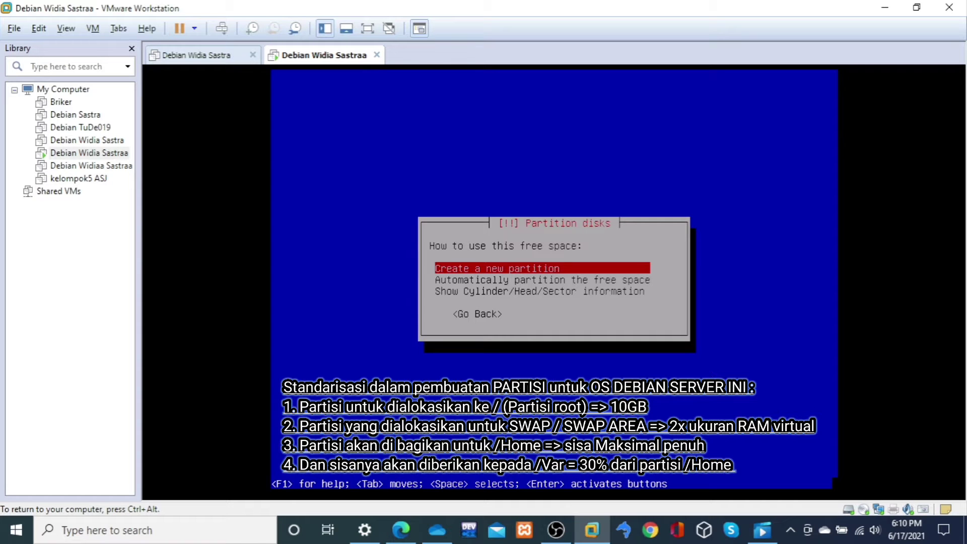
{"action": "key", "text": "Return"}
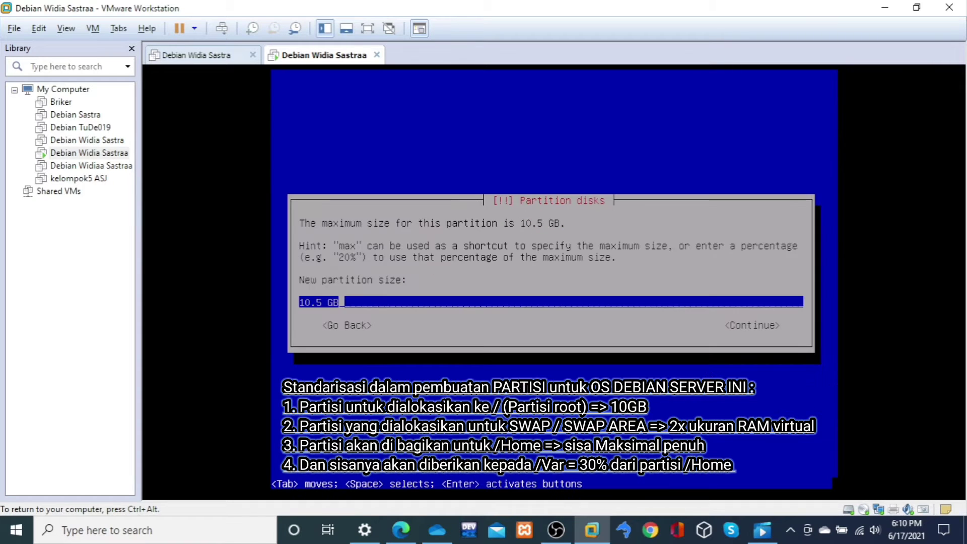
Step: Set the new partition's size to 30% and make it logical at the beginning of the free space
{"action": "key", "text": "Left"}
{"action": "key", "text": "Left"}
{"action": "key", "text": "Left"}
{"action": "key", "text": "End"}
{"action": "key", "text": "BackSpace"}
{"action": "key", "text": "BackSpace"}
{"action": "key", "text": "BackSpace"}
{"action": "key", "text": "BackSpace"}
{"action": "key", "text": "BackSpace"}
{"action": "key", "text": "BackSpace"}
{"action": "key", "text": "BackSpace"}
{"action": "type", "text": "30"}
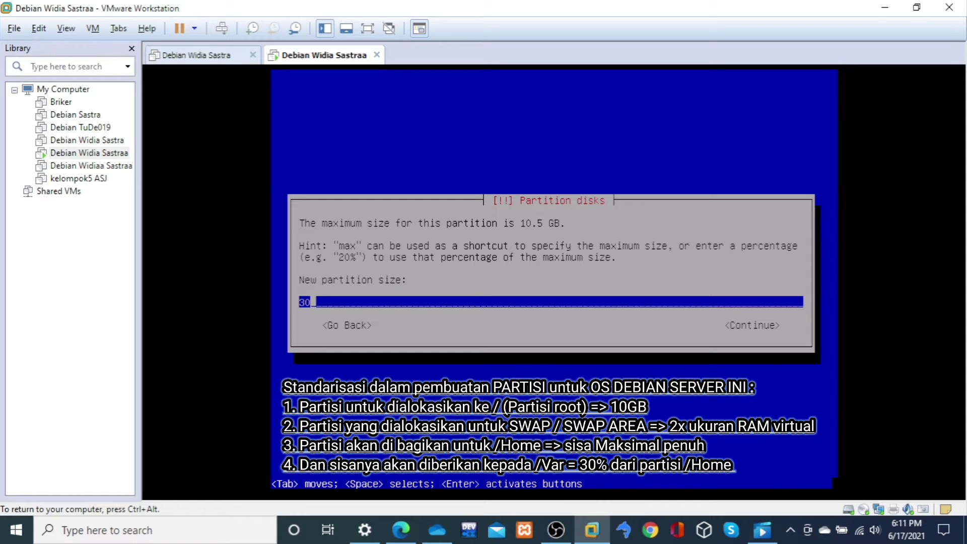
{"action": "type", "text": "%"}
{"action": "key", "text": "ctrl+alt"}
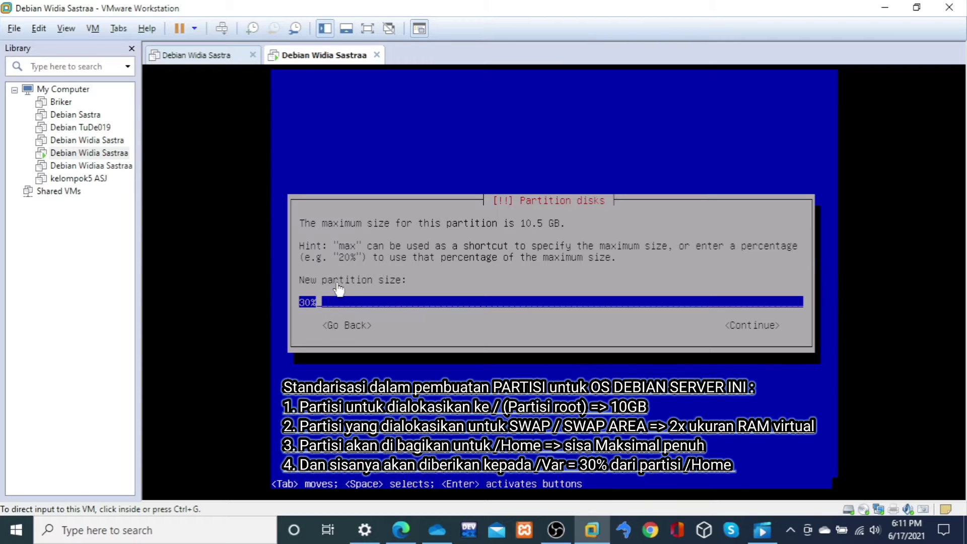
{"action": "left_click", "coordinate": [473, 365]}
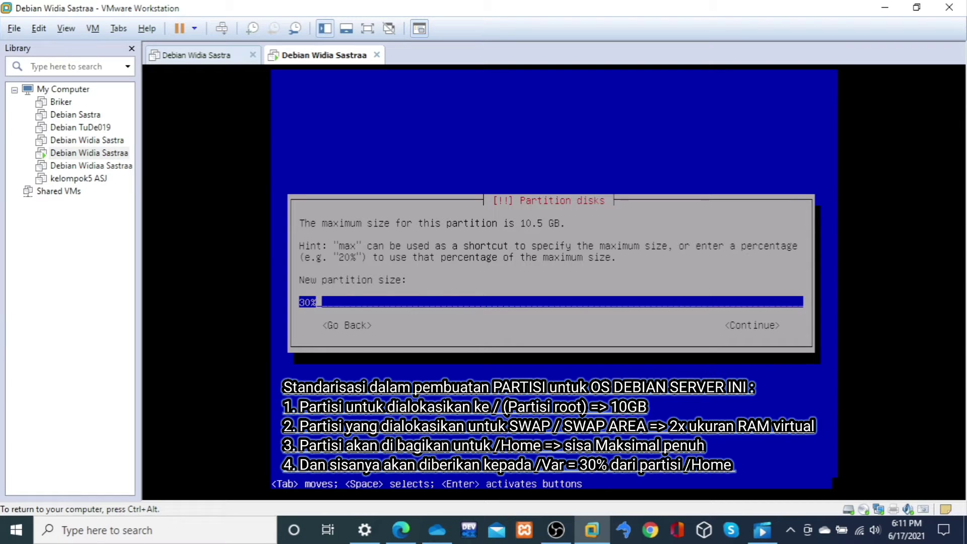
{"action": "key", "text": "Return"}
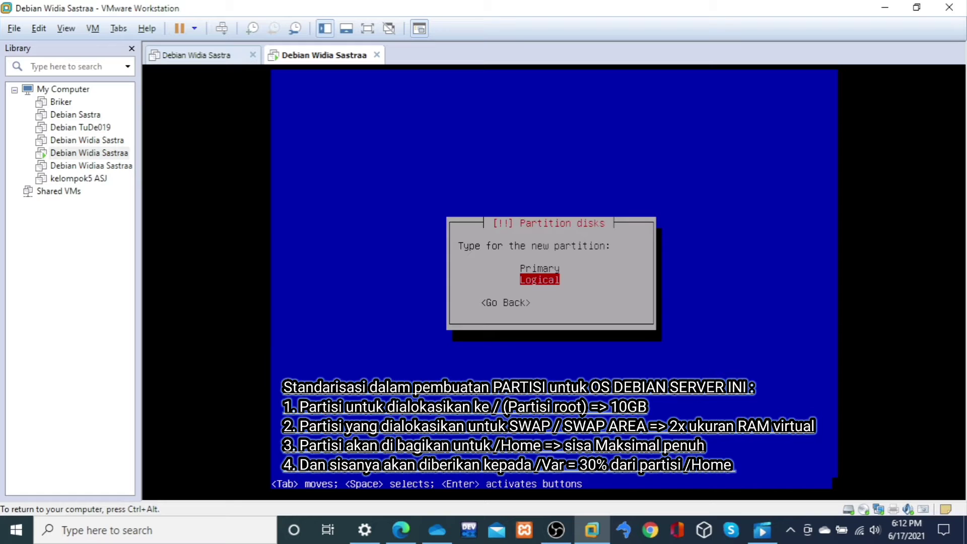
{"action": "key", "text": "Return"}
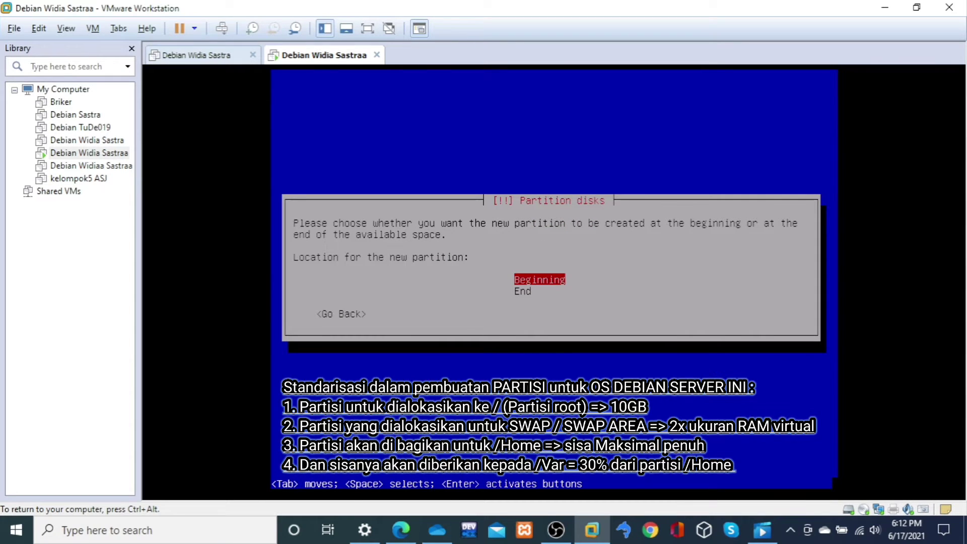
{"action": "key", "text": "Return"}
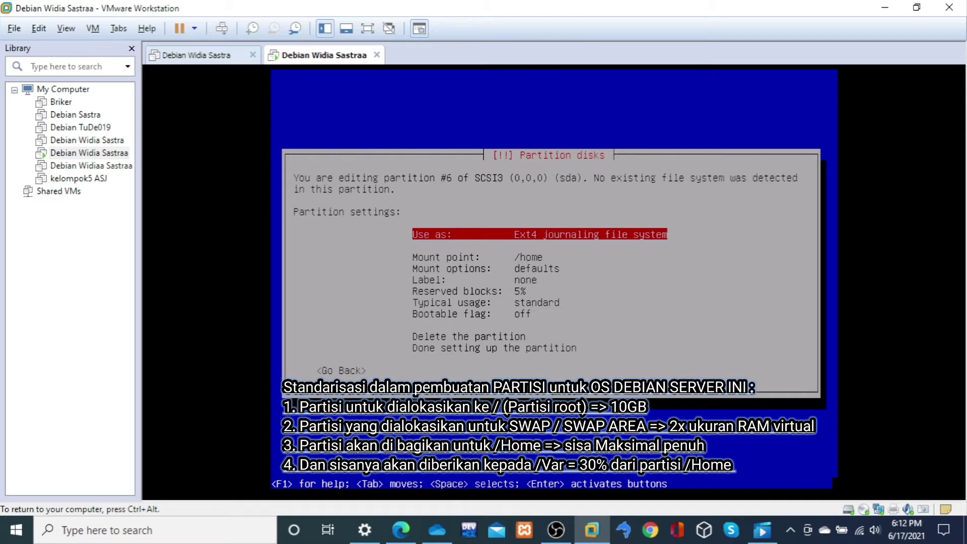
Step: Set the mount point of logical partition #6 to /var and finish setting it up
{"action": "key", "text": "Down"}
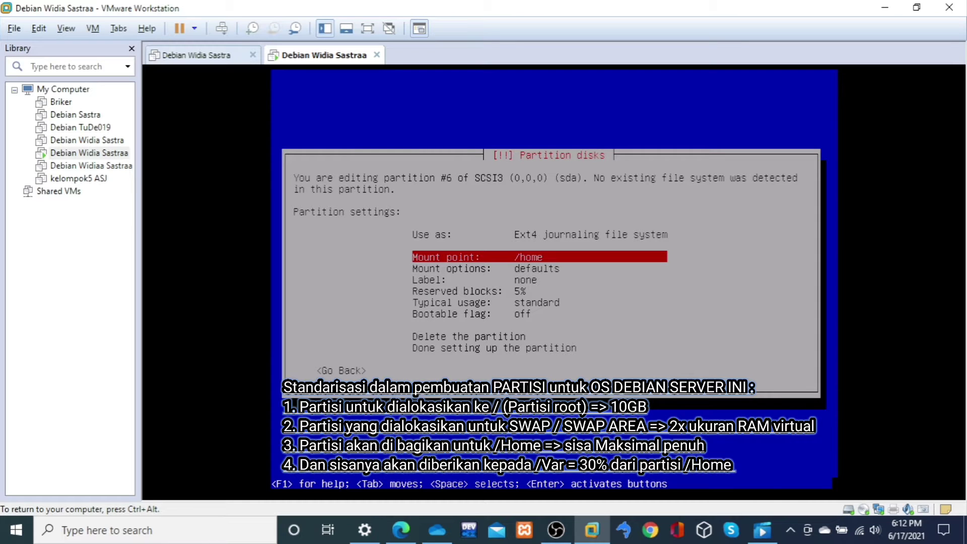
{"action": "key", "text": "Return"}
{"action": "key", "text": "Down"}
{"action": "key", "text": "Down"}
{"action": "key", "text": "Down"}
{"action": "key", "text": "Down"}
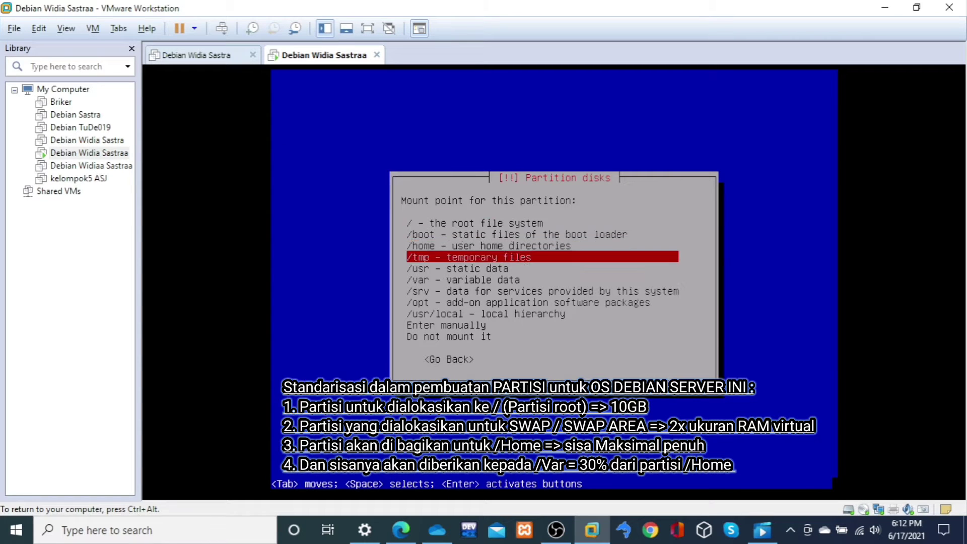
{"action": "key", "text": "Down"}
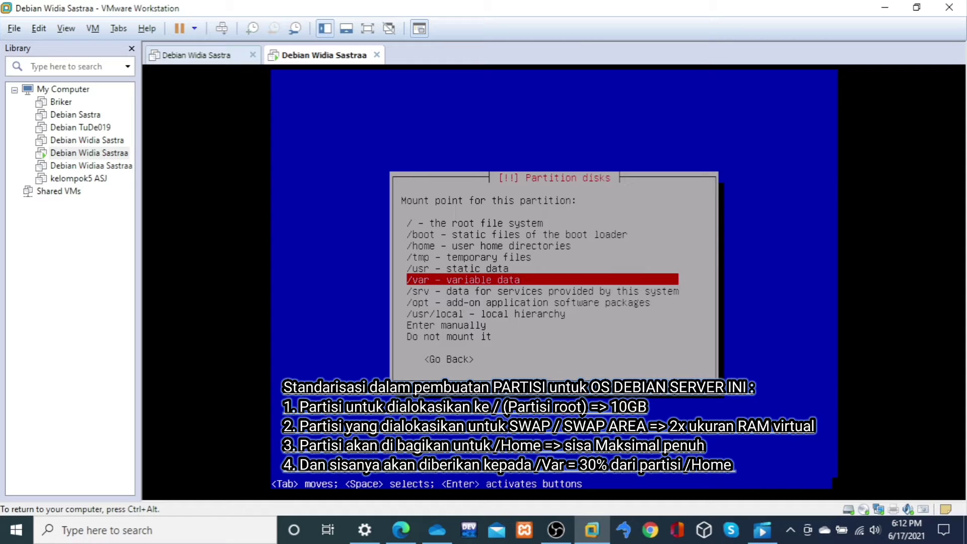
{"action": "key", "text": "Return"}
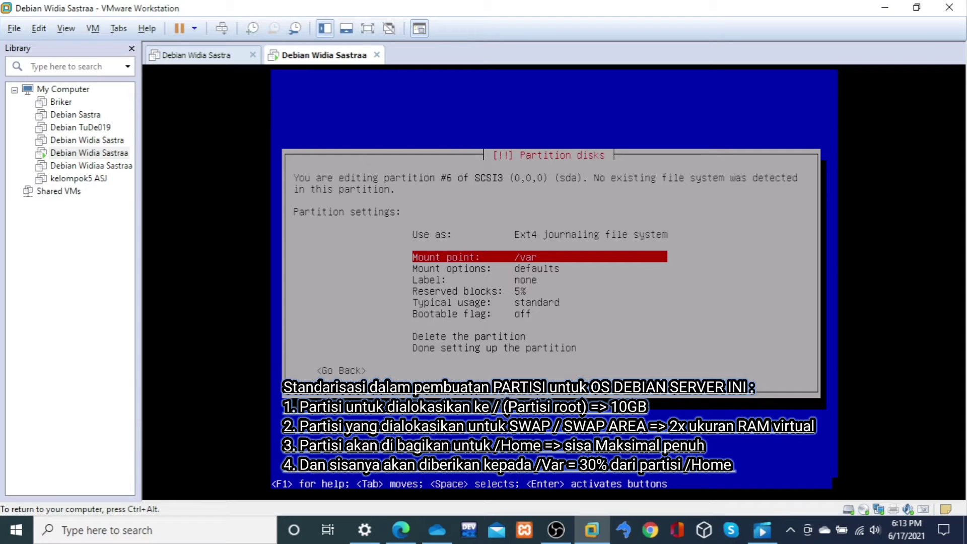
{"action": "key", "text": "Down"}
{"action": "key", "text": "Down"}
{"action": "key", "text": "Down"}
{"action": "key", "text": "Down"}
{"action": "key", "text": "Down"}
{"action": "key", "text": "Down"}
{"action": "key", "text": "Down"}
{"action": "key", "text": "Down"}
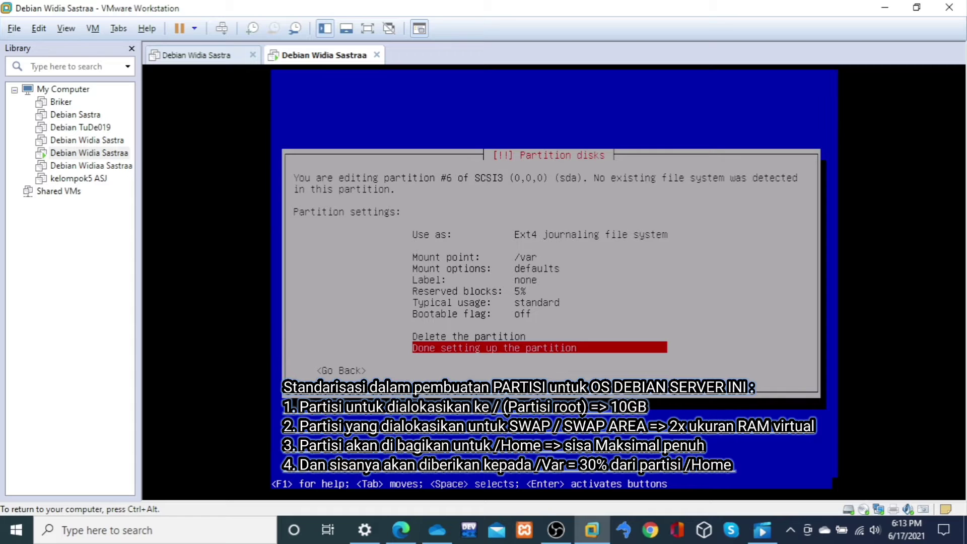
{"action": "key", "text": "Return"}
Step: Create a new logical partition from all of the remaining 7.3 GB free space
{"action": "key", "text": "Down"}
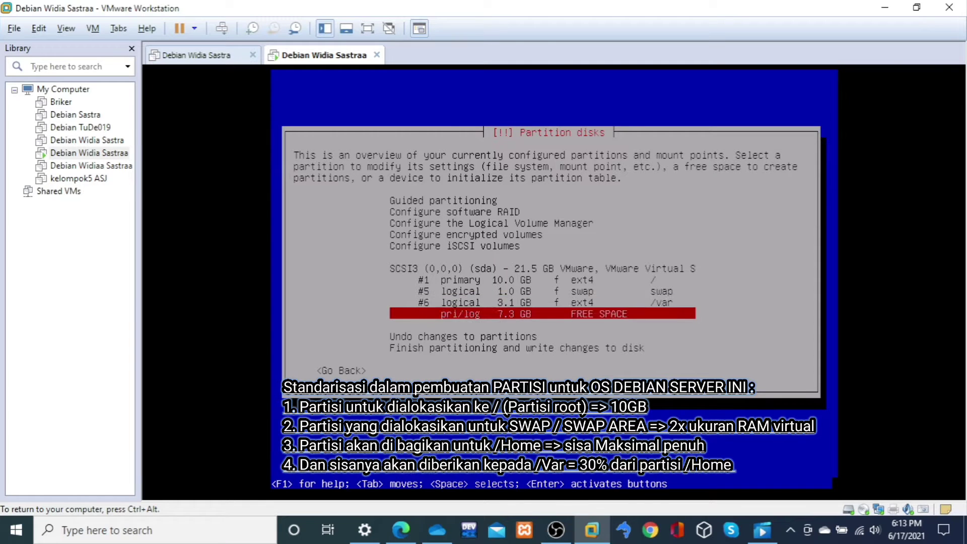
{"action": "key", "text": "Up"}
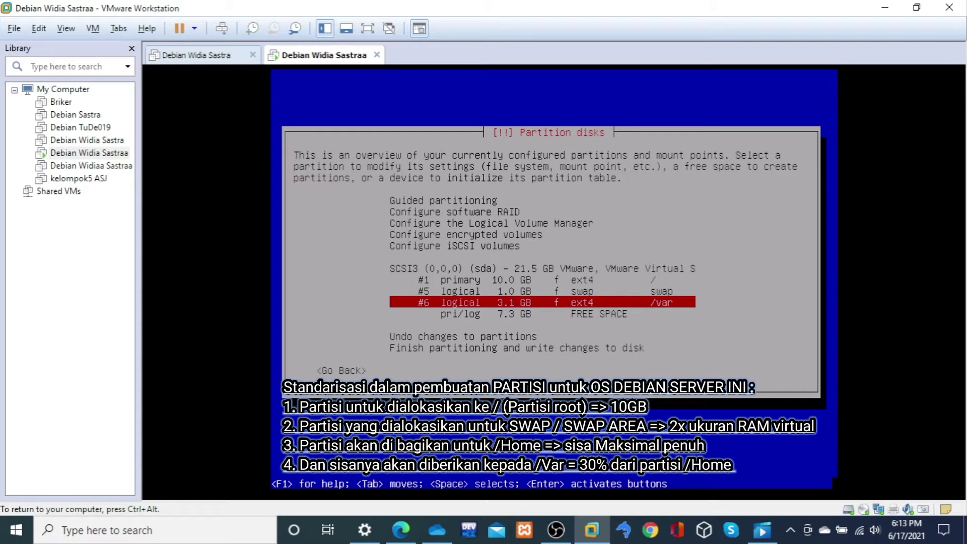
{"action": "key", "text": "Down"}
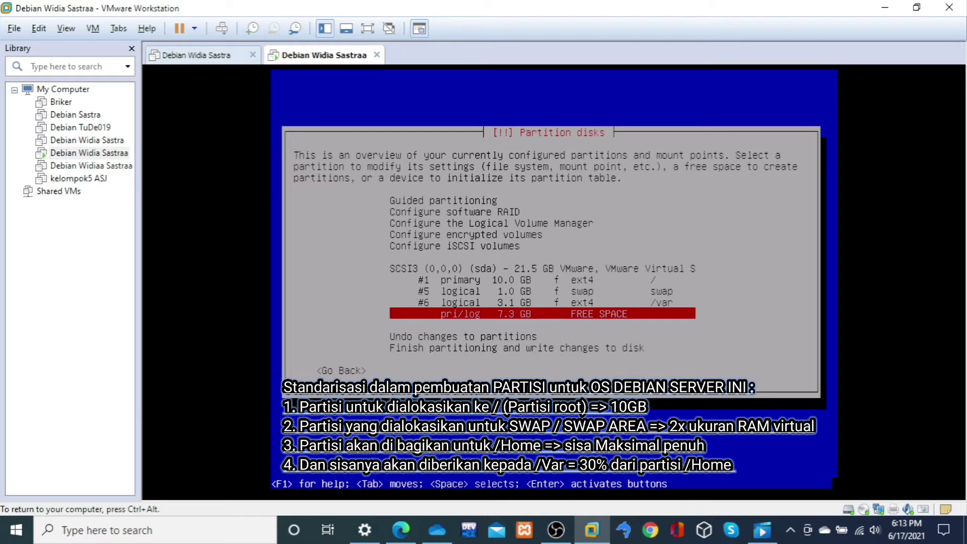
{"action": "key", "text": "Return"}
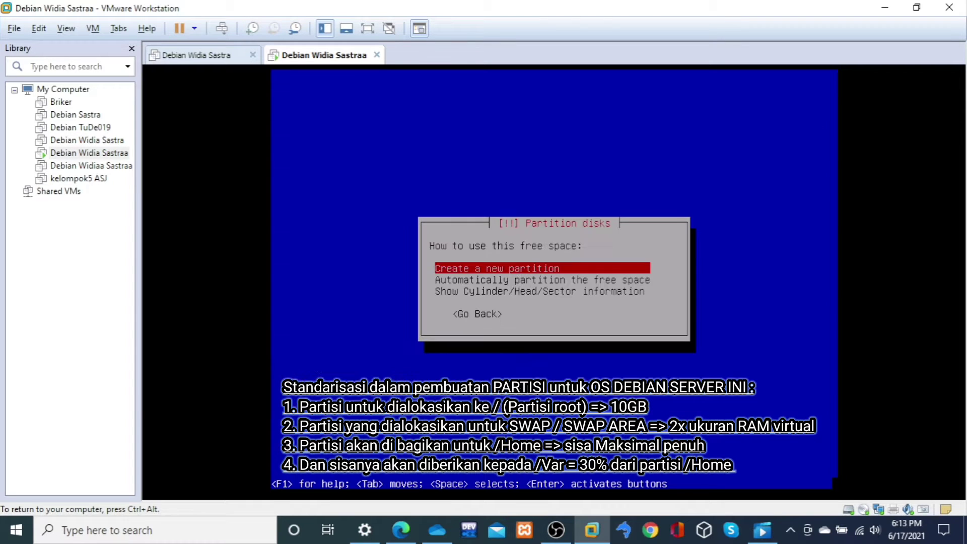
{"action": "key", "text": "Return"}
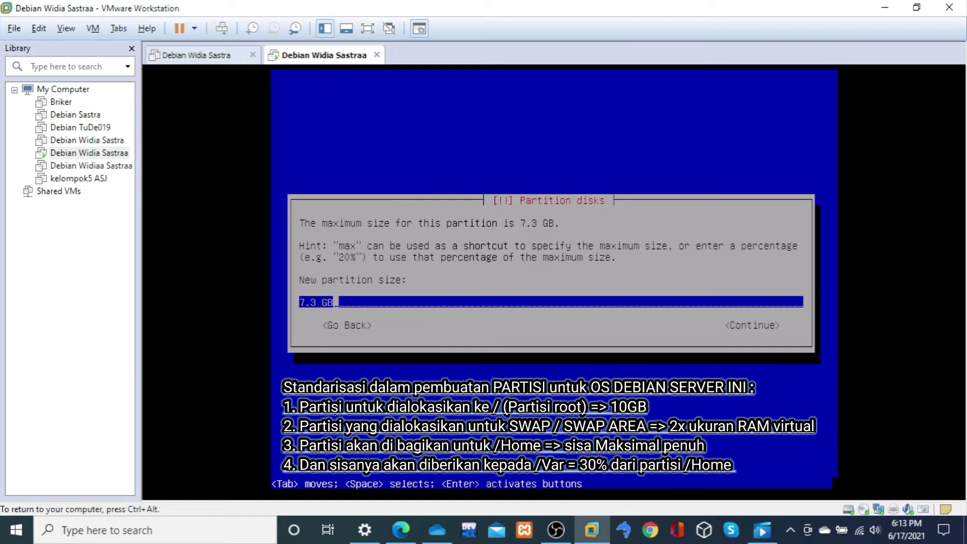
{"action": "key", "text": "Return"}
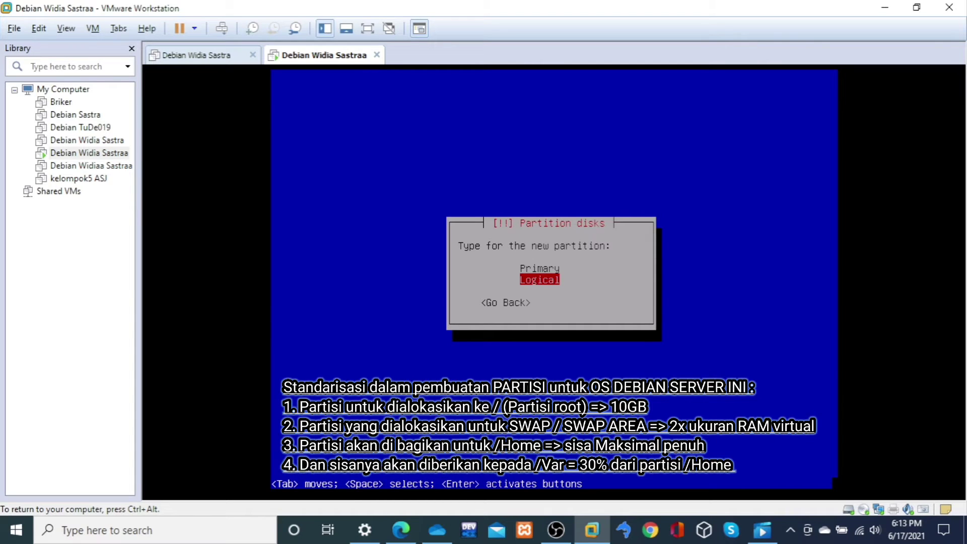
{"action": "key", "text": "Return"}
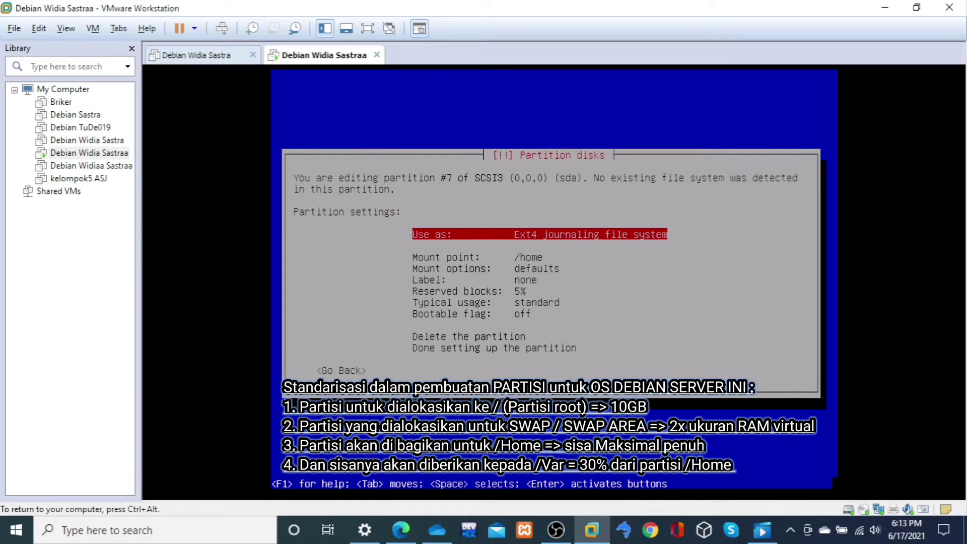
Step: Keep /home as the mount point of logical partition #7 and finish setting it up
{"action": "key", "text": "Down"}
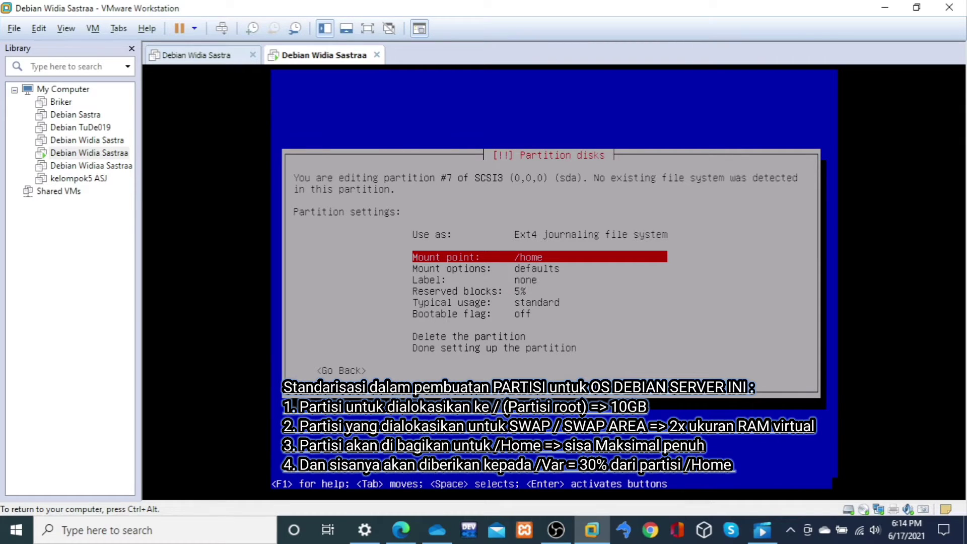
{"action": "key", "text": "Down"}
{"action": "key", "text": "Down"}
{"action": "key", "text": "Down"}
{"action": "key", "text": "Down"}
{"action": "key", "text": "Down"}
{"action": "key", "text": "Down"}
{"action": "key", "text": "Down"}
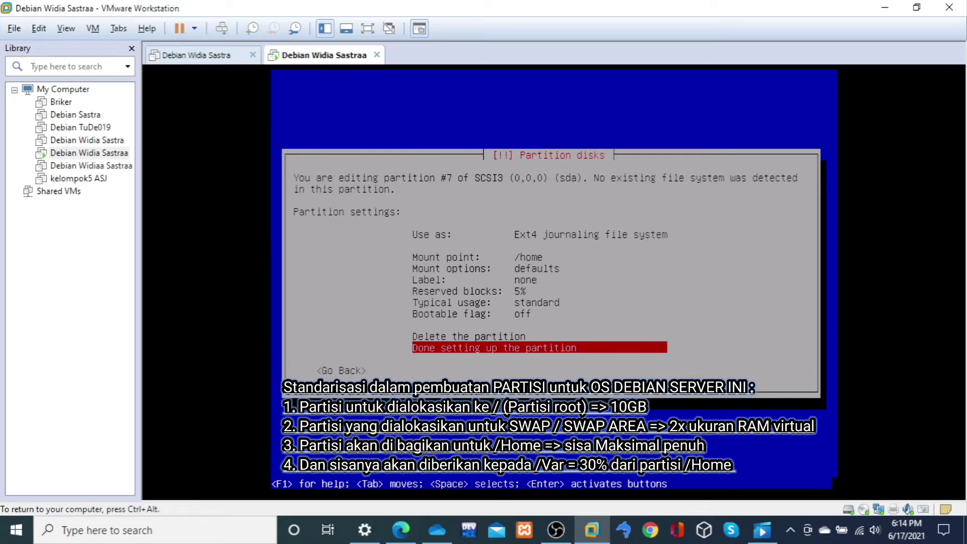
{"action": "key", "text": "Return"}
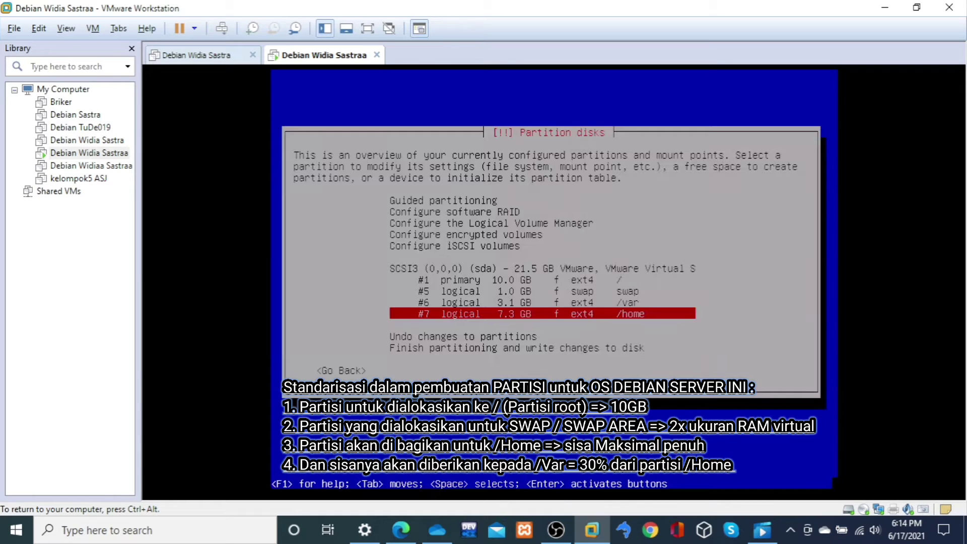
Step: Review the root, swap, /var and /home partitions in the partition overview
{"action": "key", "text": "Down"}
{"action": "key", "text": "Up"}
{"action": "key", "text": "Up"}
{"action": "key", "text": "Up"}
{"action": "key", "text": "Up"}
{"action": "key", "text": "Down"}
{"action": "key", "text": "Down"}
{"action": "key", "text": "Up"}
{"action": "key", "text": "Up"}
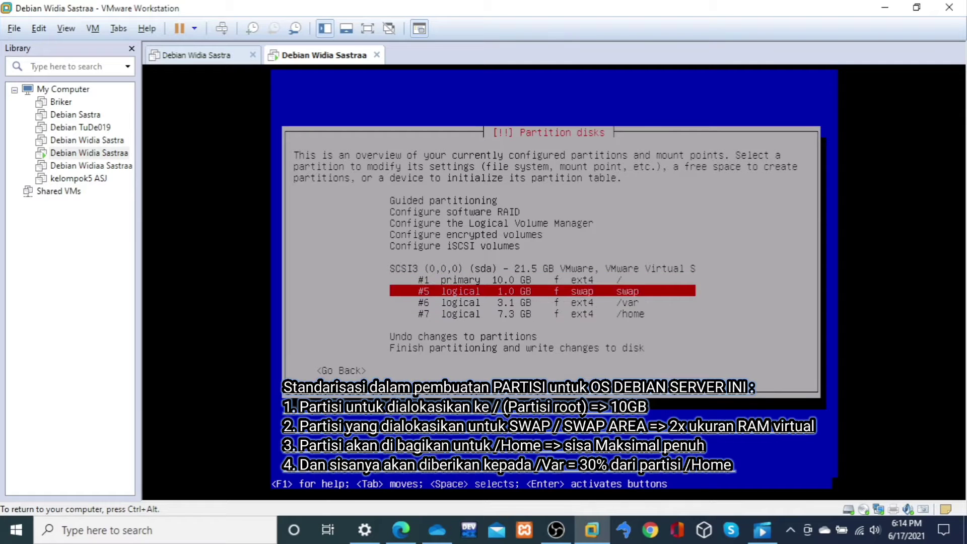
{"action": "key", "text": "Down"}
{"action": "key", "text": "Down"}
{"action": "key", "text": "Down"}
{"action": "key", "text": "Down"}
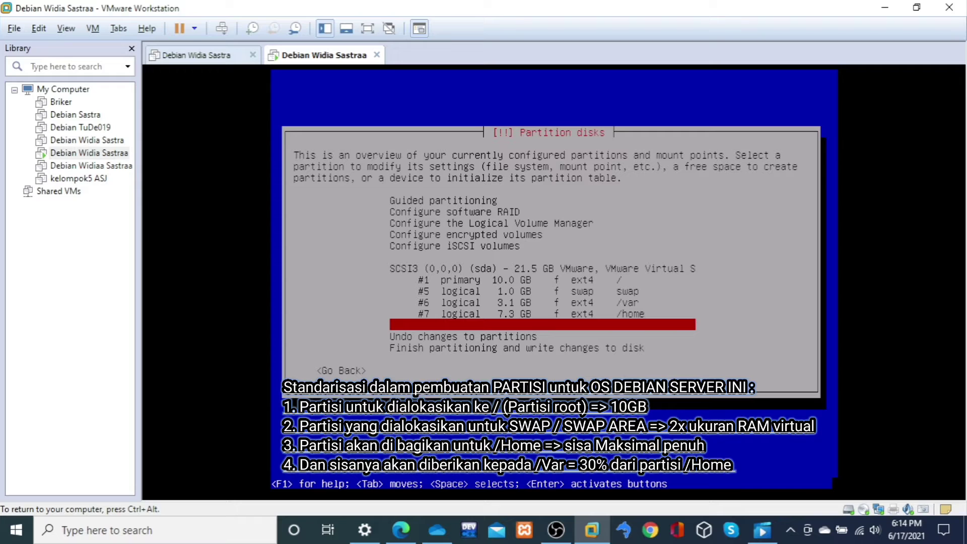
{"action": "key", "text": "Up"}
{"action": "key", "text": "Down"}
{"action": "key", "text": "Up"}
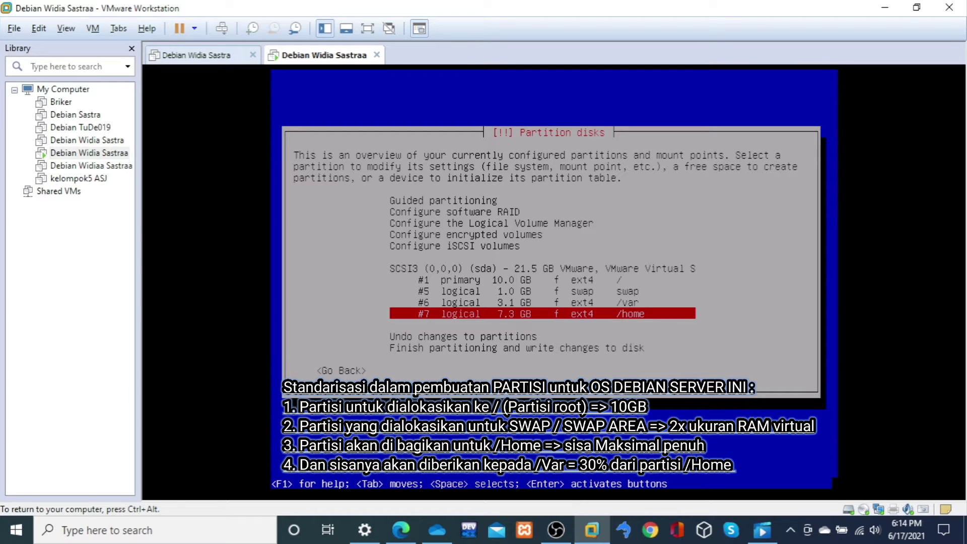
{"action": "key", "text": "ctrl+alt"}
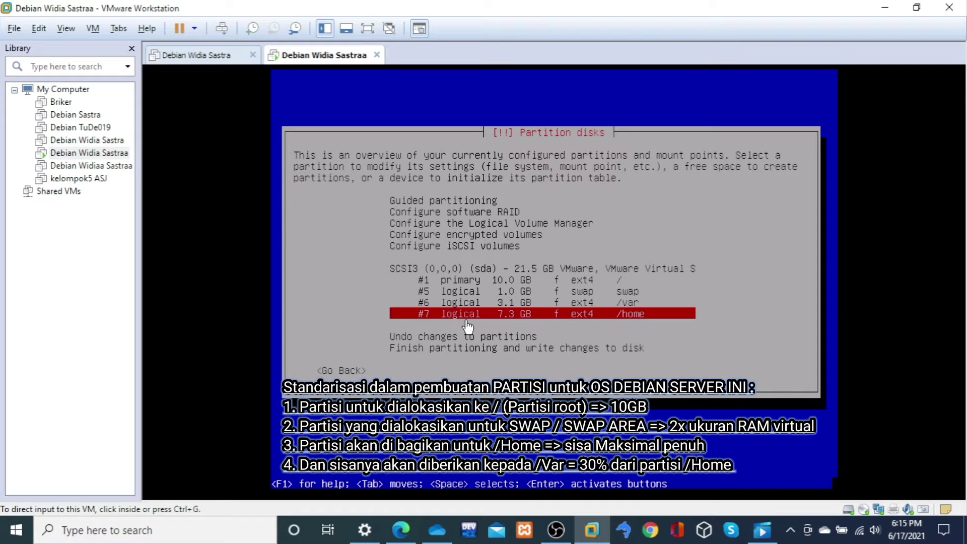
{"action": "left_click", "coordinate": [501, 328]}
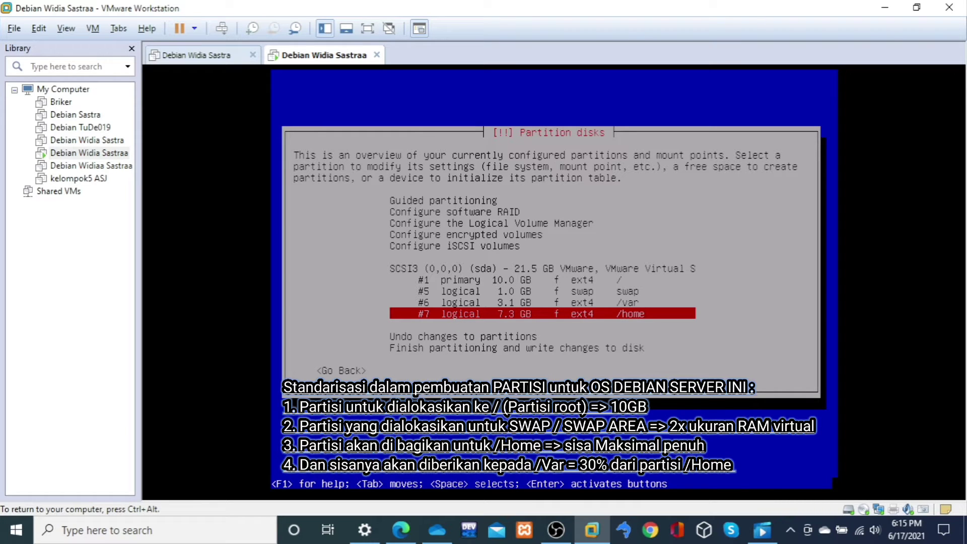
Step: Finish partitioning and agree to write the changes to disk
{"action": "key", "text": "Down"}
{"action": "key", "text": "Down"}
{"action": "key", "text": "Down"}
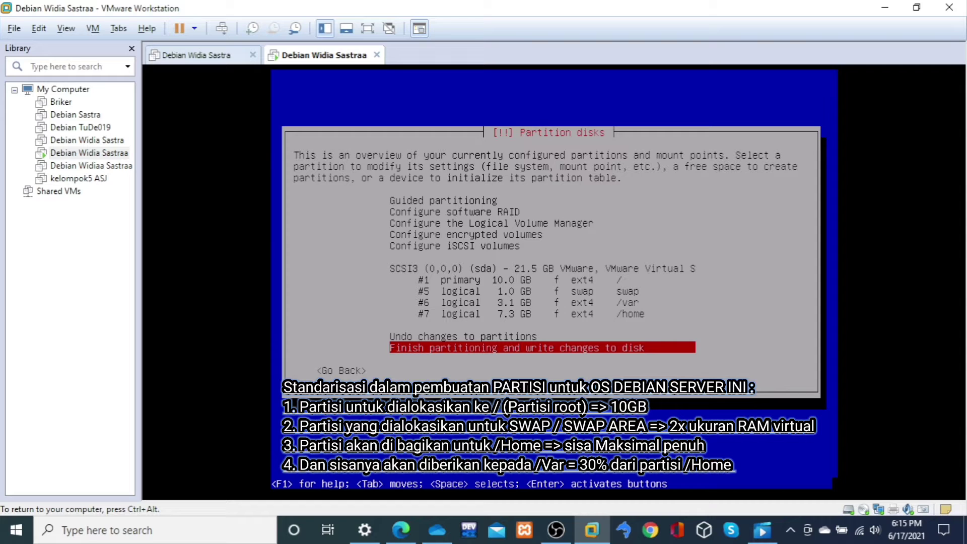
{"action": "key", "text": "Return"}
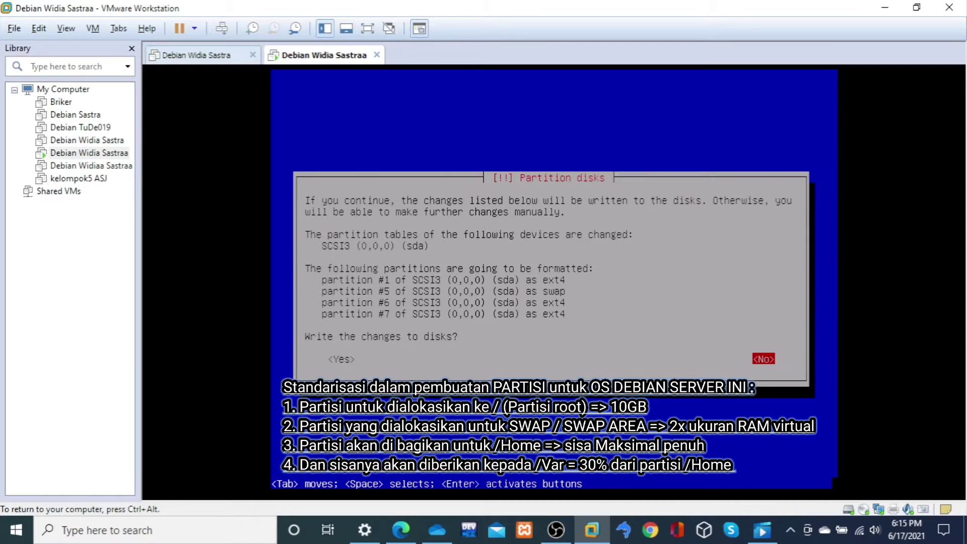
{"action": "key", "text": "Tab"}
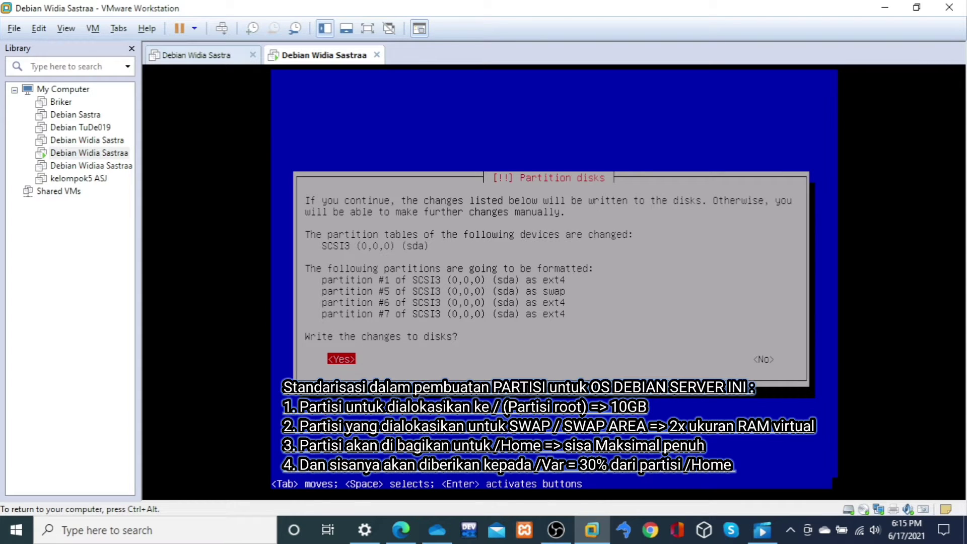
{"action": "key", "text": "Return"}
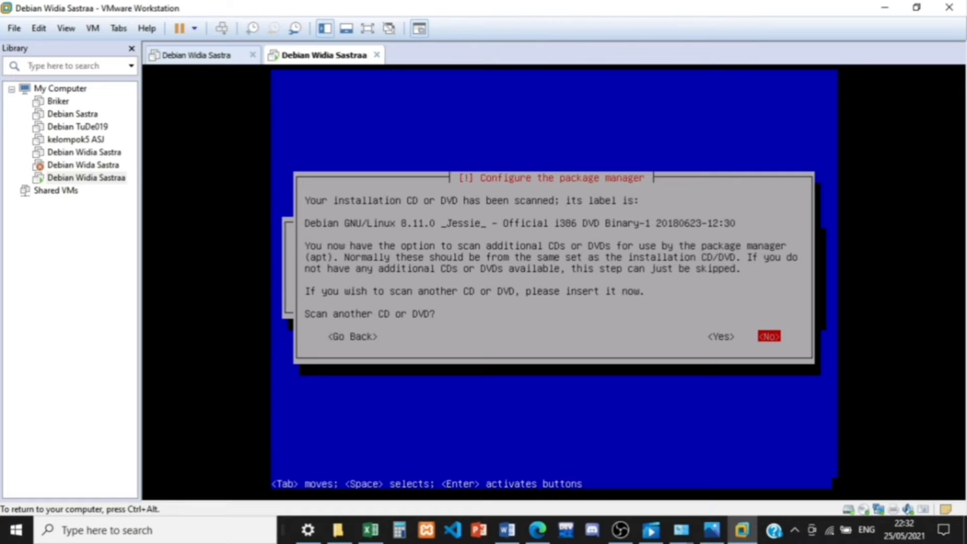
Step: Decline scanning another CD or DVD and using a network mirror for the package manager
{"action": "key", "text": "Return"}
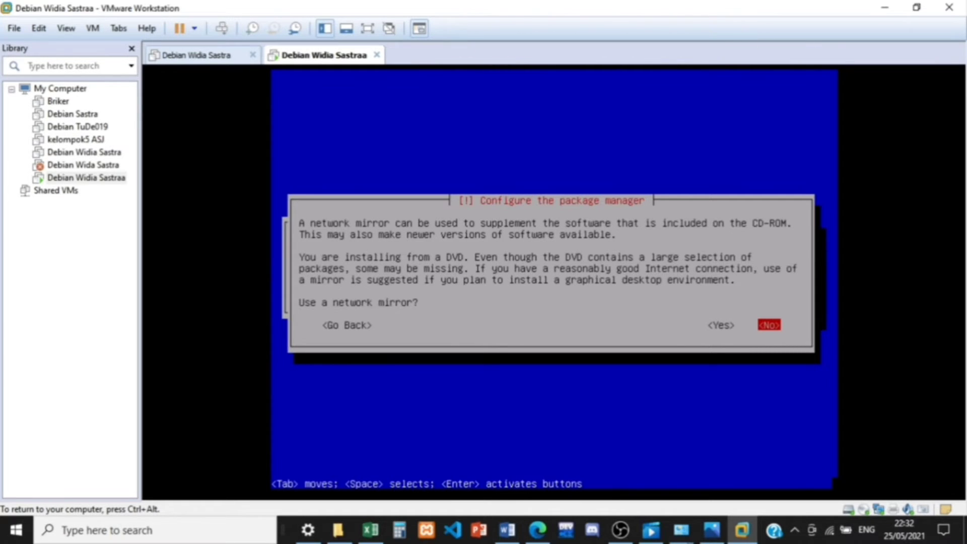
{"action": "key", "text": "Return"}
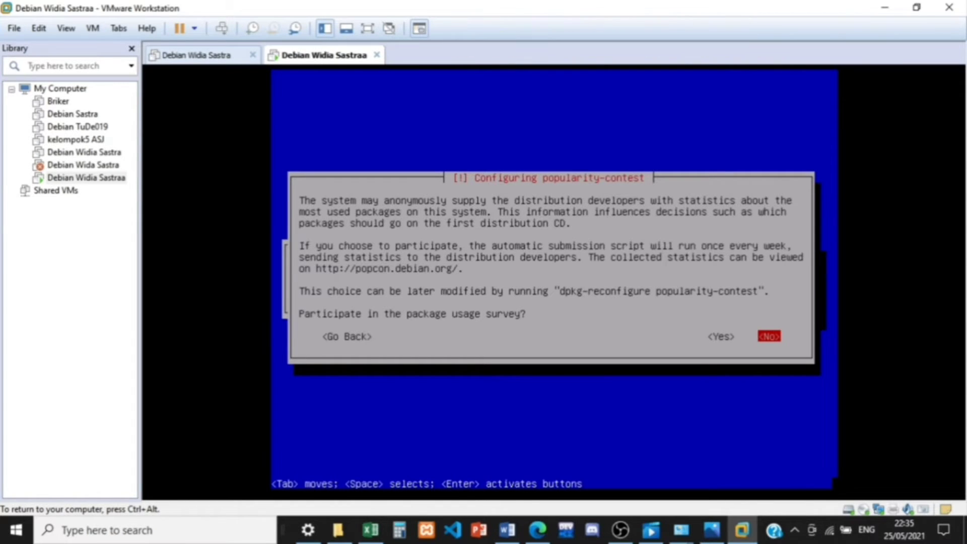
Step: Agree to participate in the package usage survey
{"action": "key", "text": "Left"}
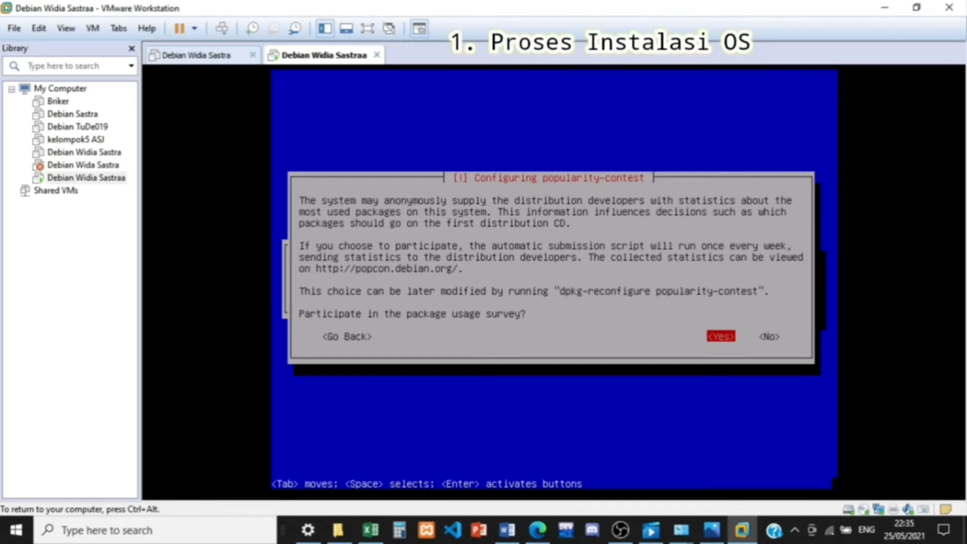
{"action": "key", "text": "Return"}
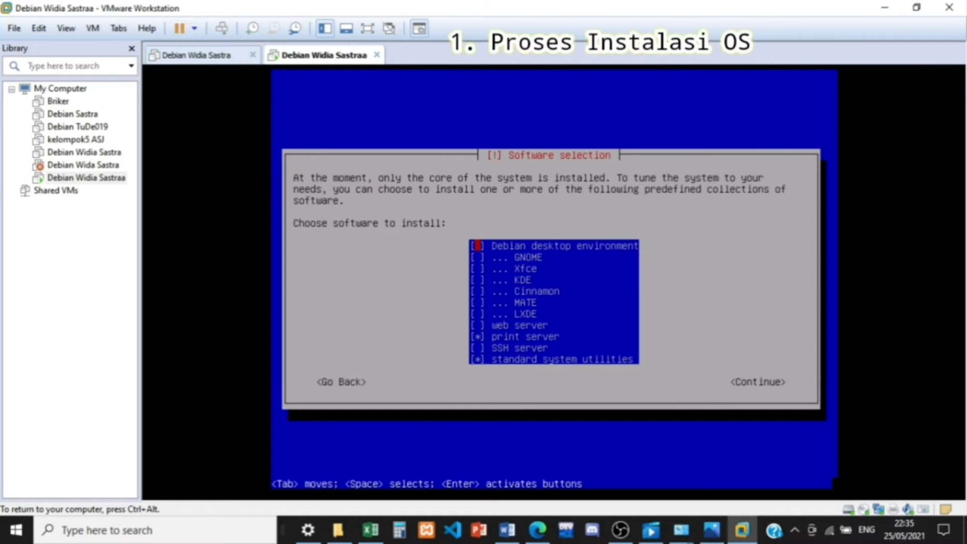
Step: Continue the software installation with print server and standard system utilities selected
{"action": "key", "text": "Down"}
{"action": "key", "text": "Down"}
{"action": "key", "text": "Down"}
{"action": "key", "text": "Down"}
{"action": "key", "text": "Down"}
{"action": "key", "text": "Down"}
{"action": "key", "text": "Down"}
{"action": "key", "text": "Down"}
{"action": "key", "text": "Return"}
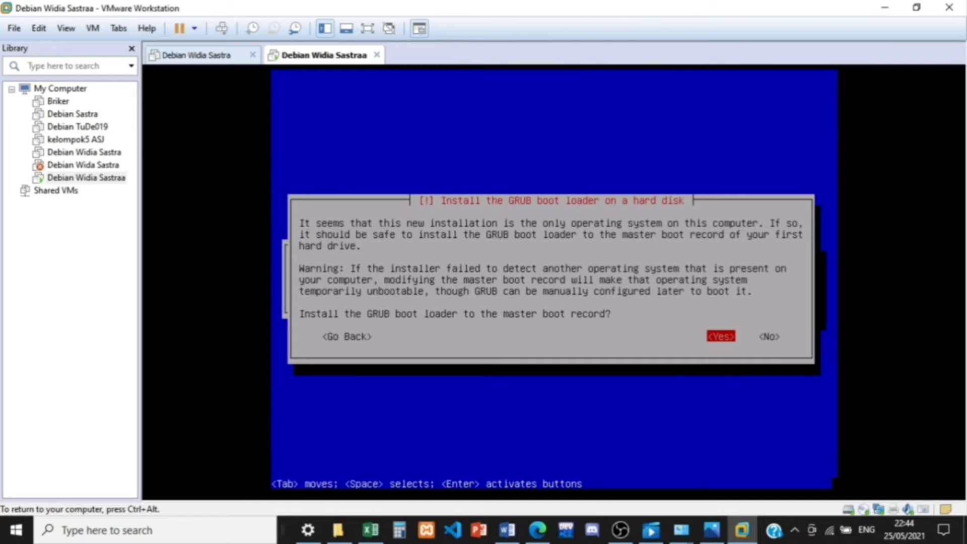
Step: Install the GRUB boot loader to the master boot record on /dev/sda and finish the installation by booting the new system
{"action": "key", "text": "Return"}
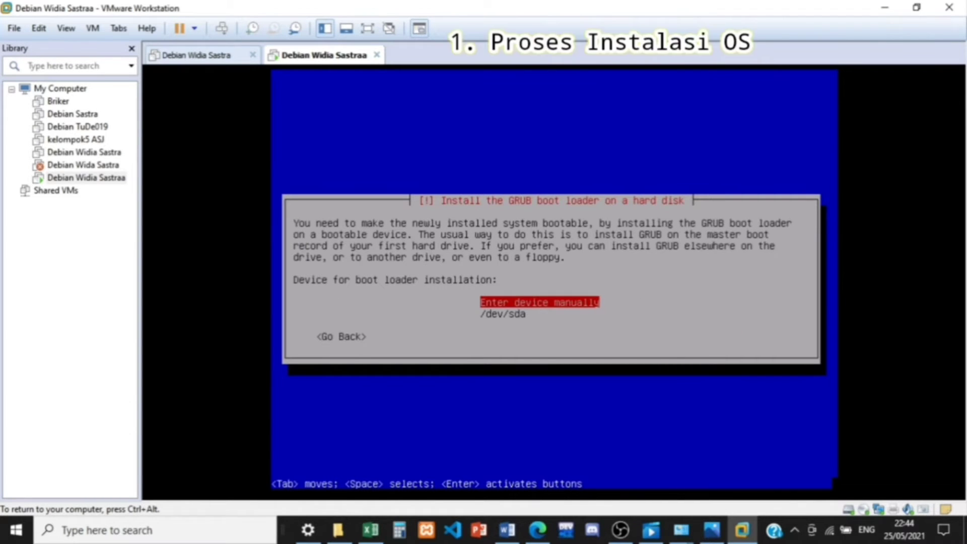
{"action": "key", "text": "Down"}
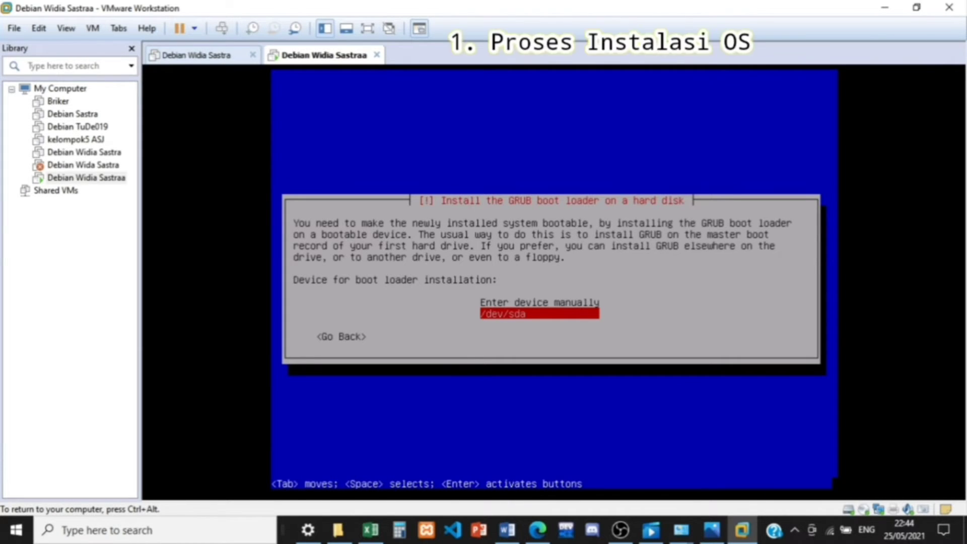
{"action": "key", "text": "Return"}
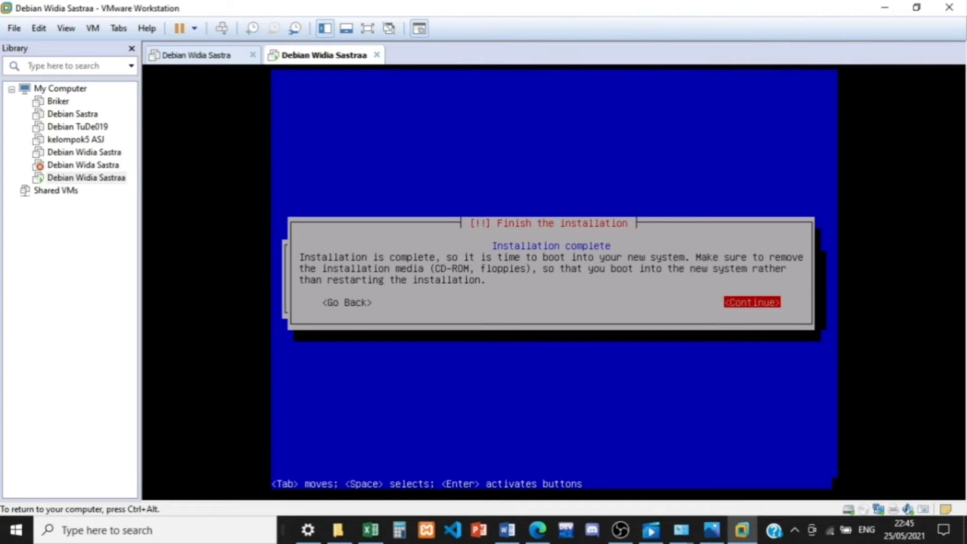
{"action": "key", "text": "Return"}
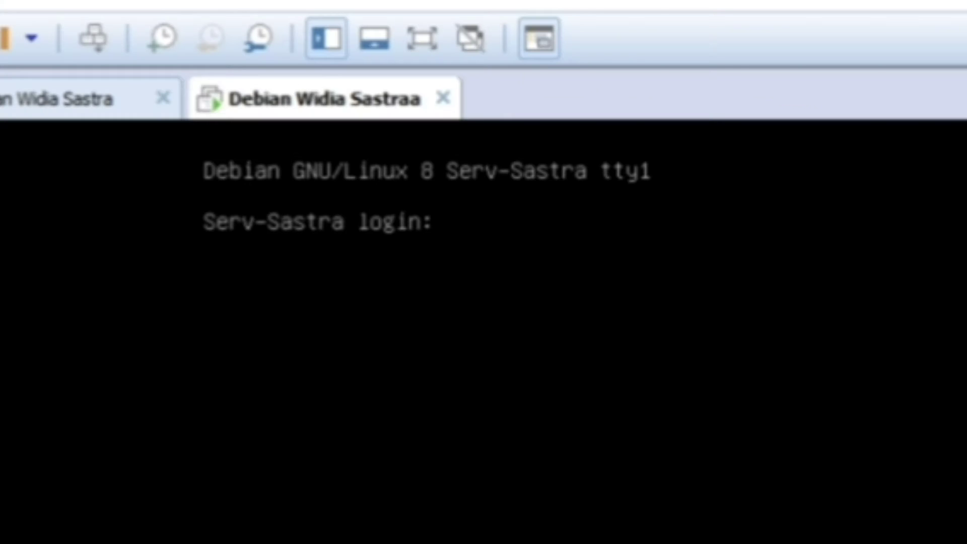
Step: Log in to the Debian console as root with the root password
{"action": "type", "text": "roo"}
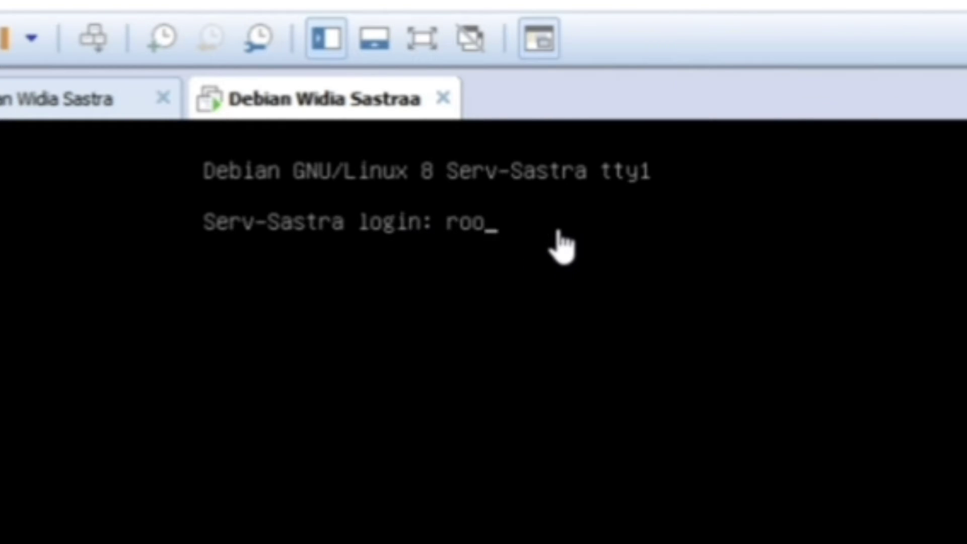
{"action": "type", "text": "t"}
{"action": "key", "text": "Return"}
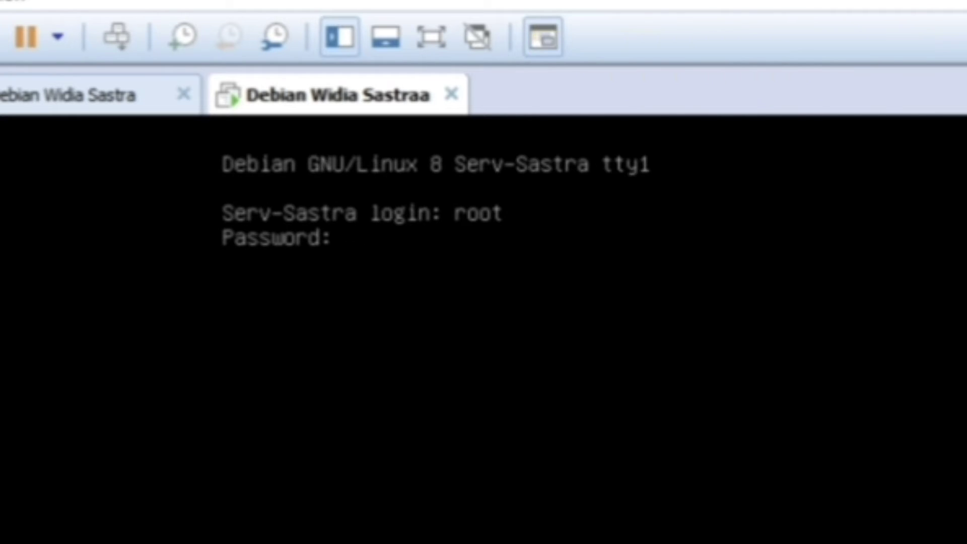
{"action": "key", "text": "Return"}
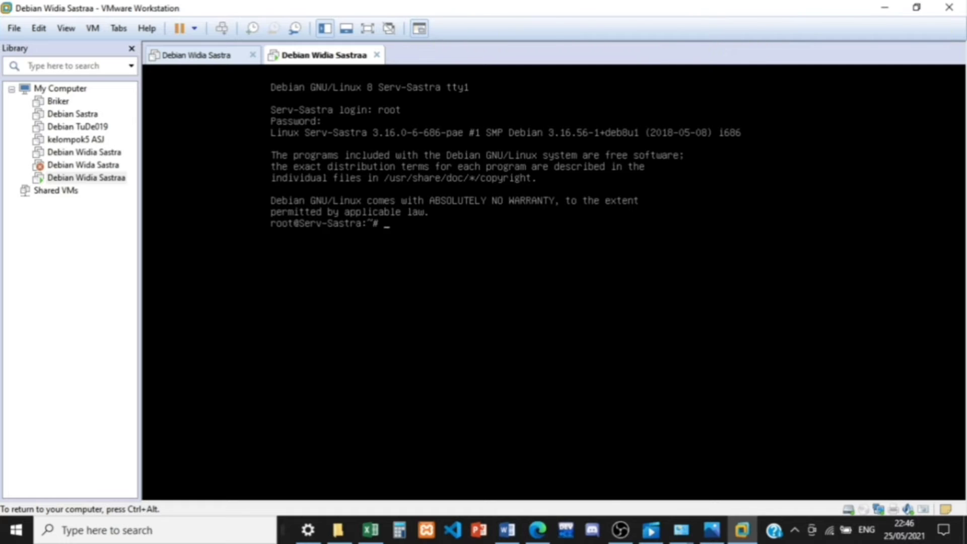
Step: End the root session on the Debian console with the logout command
{"action": "key", "text": "ctrl+alt"}
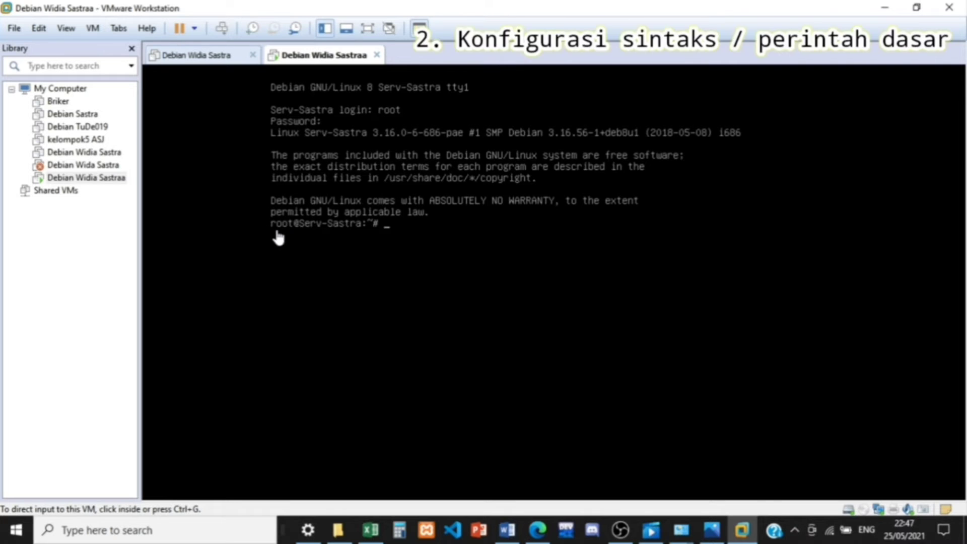
{"action": "left_click", "coordinate": [416, 244]}
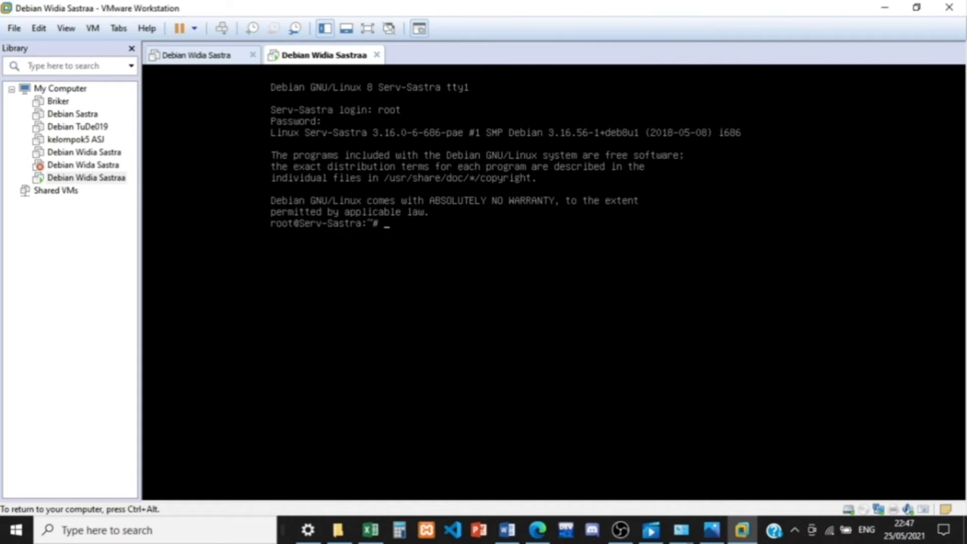
{"action": "type", "text": "lo"}
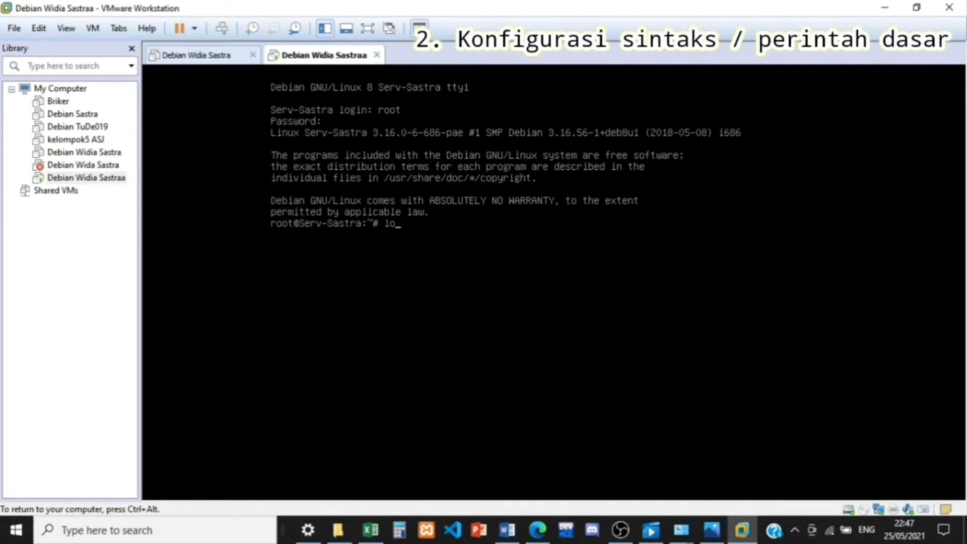
{"action": "type", "text": "gout"}
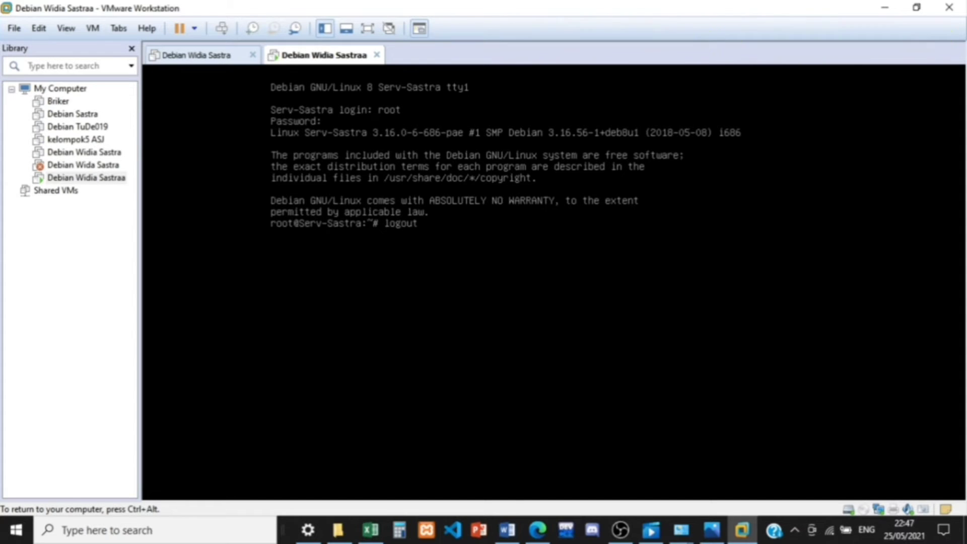
{"action": "key", "text": "Return"}
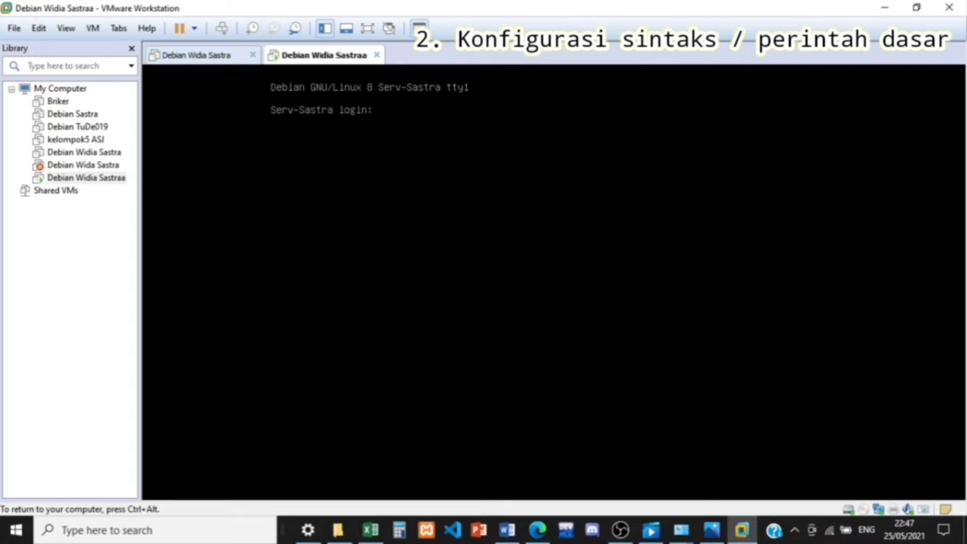
Step: Log in to the Debian console as the regular user, entering the username and account password
{"action": "type", "text": "sastra"}
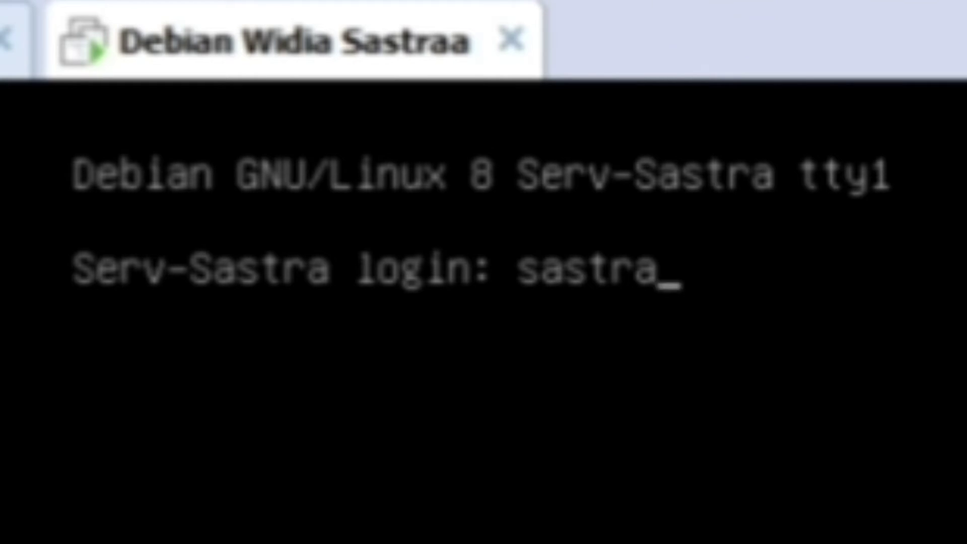
{"action": "key", "text": "Return"}
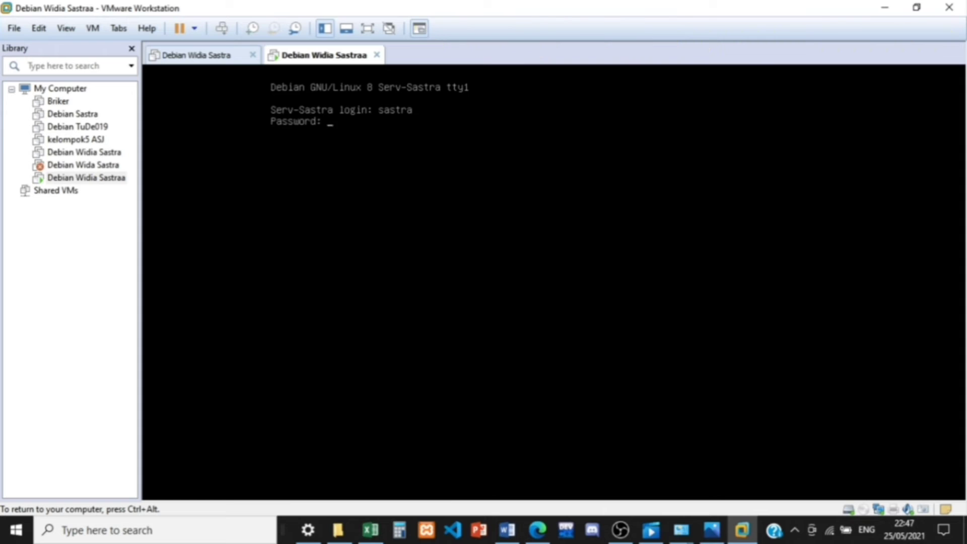
{"action": "key", "text": "Return"}
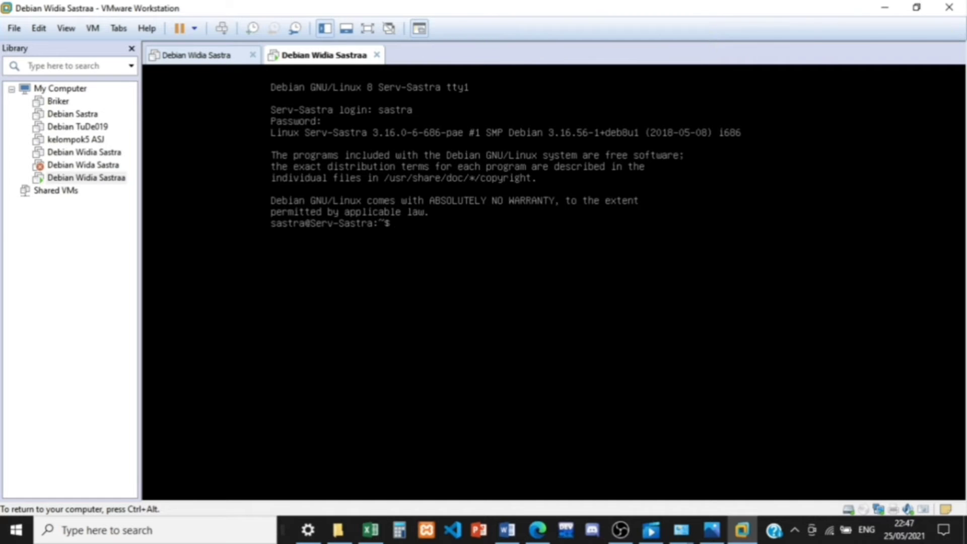
{"action": "key", "text": "ctrl+alt"}
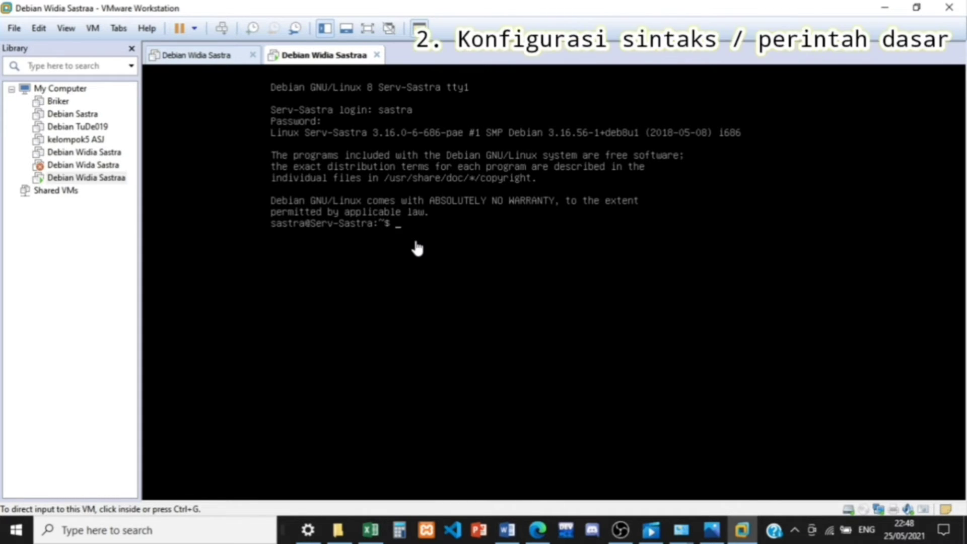
{"action": "left_click", "coordinate": [626, 535]}
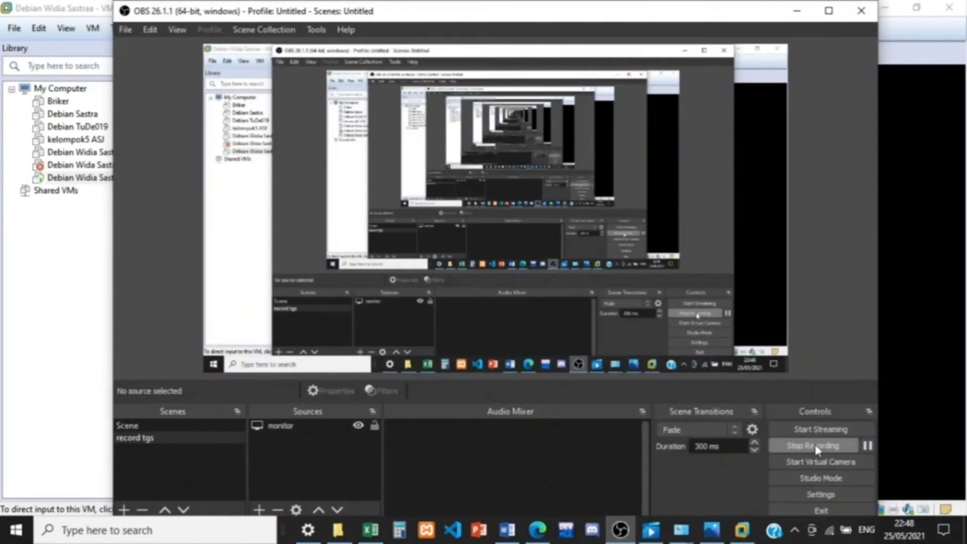
{"action": "left_click", "coordinate": [785, 445]}
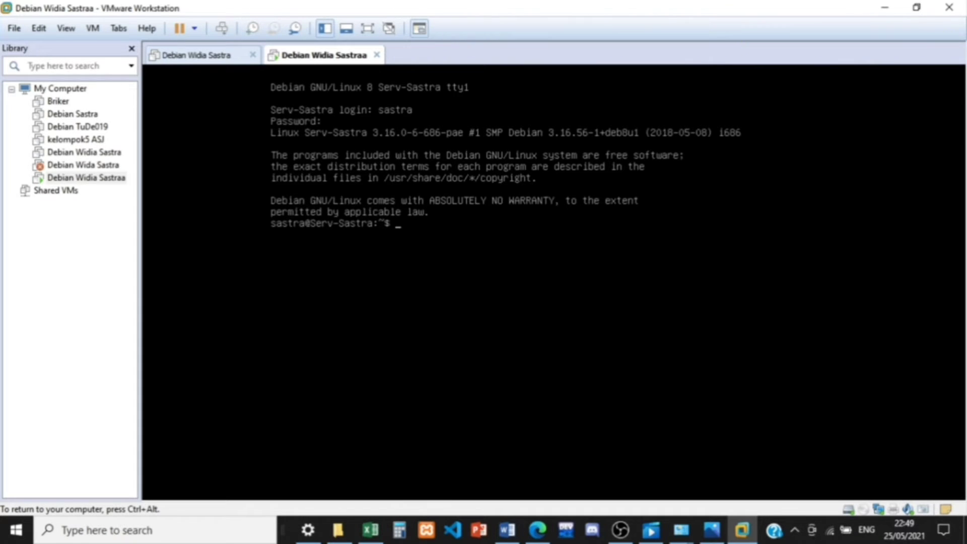
Step: Log out of the regular user's console session with the logout command
{"action": "type", "text": "logout"}
{"action": "key", "text": "Return"}
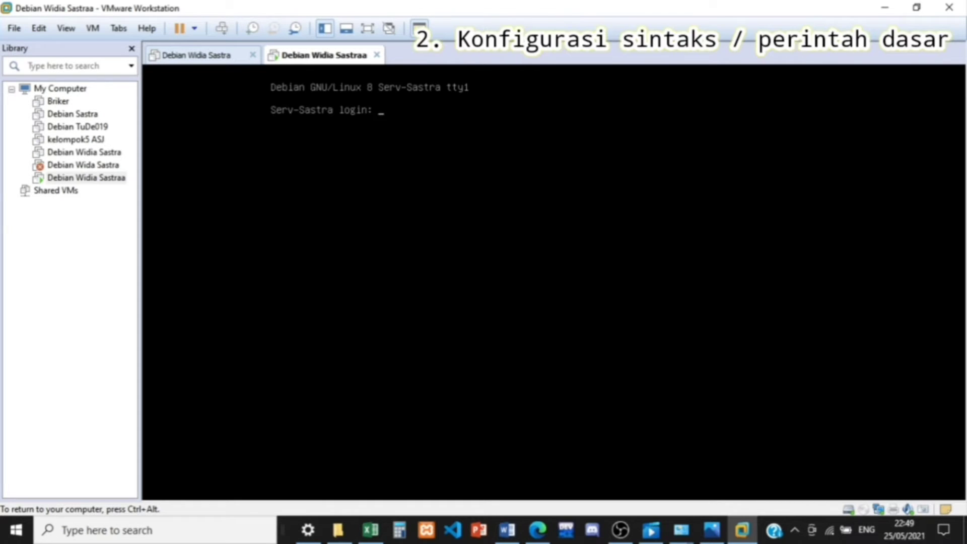
Step: Log back in to the console as root, entering the root password
{"action": "type", "text": "root"}
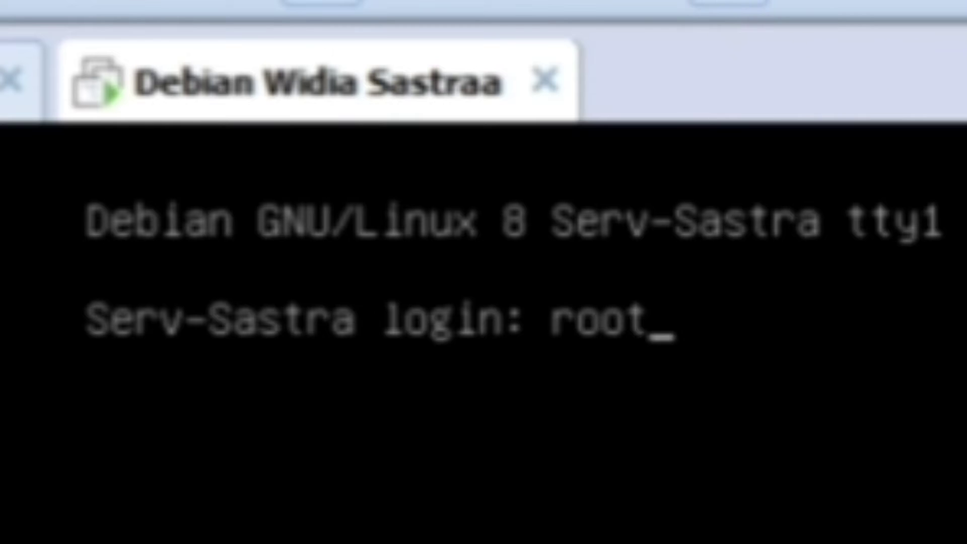
{"action": "key", "text": "Return"}
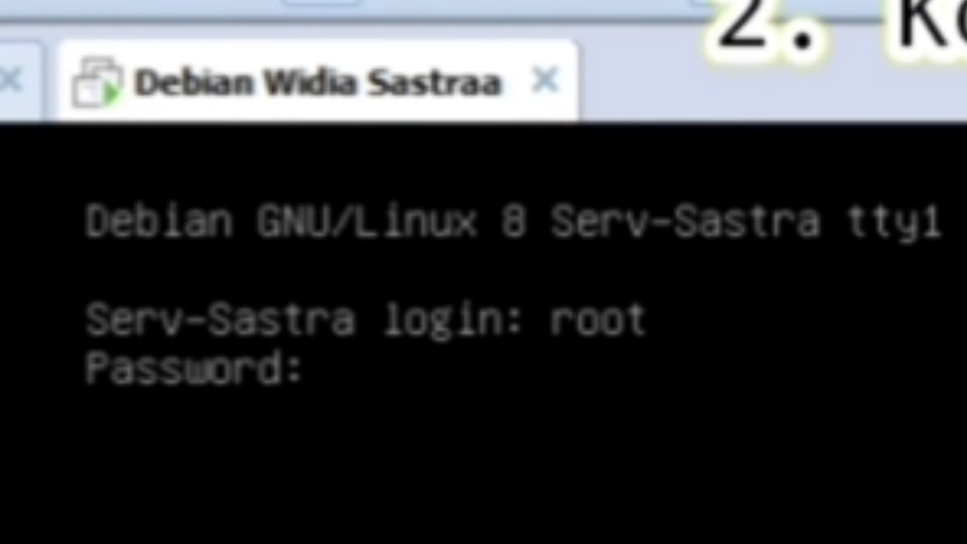
{"action": "key", "text": "Return"}
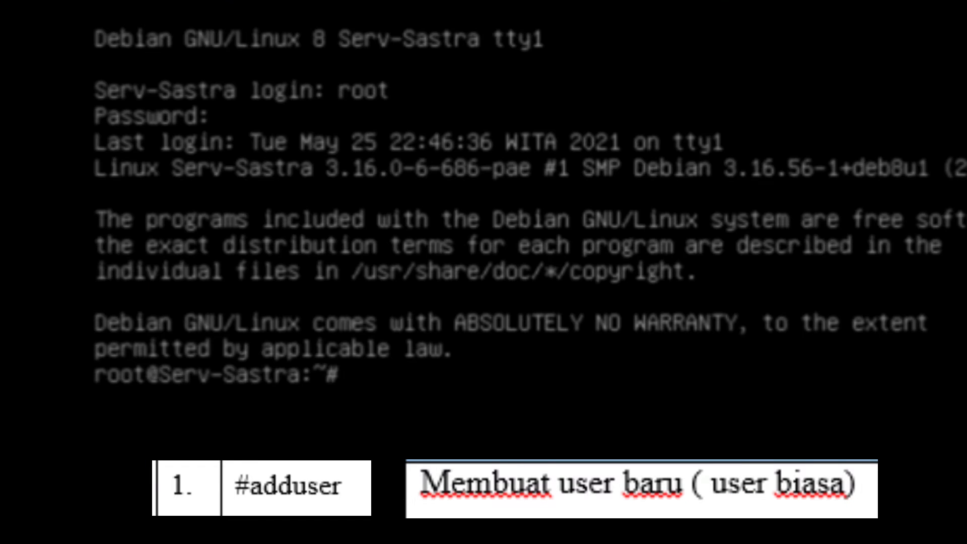
Step: Create a new regular user account with the adduser command, using the person's first name as the username
{"action": "type", "text": "adduse"}
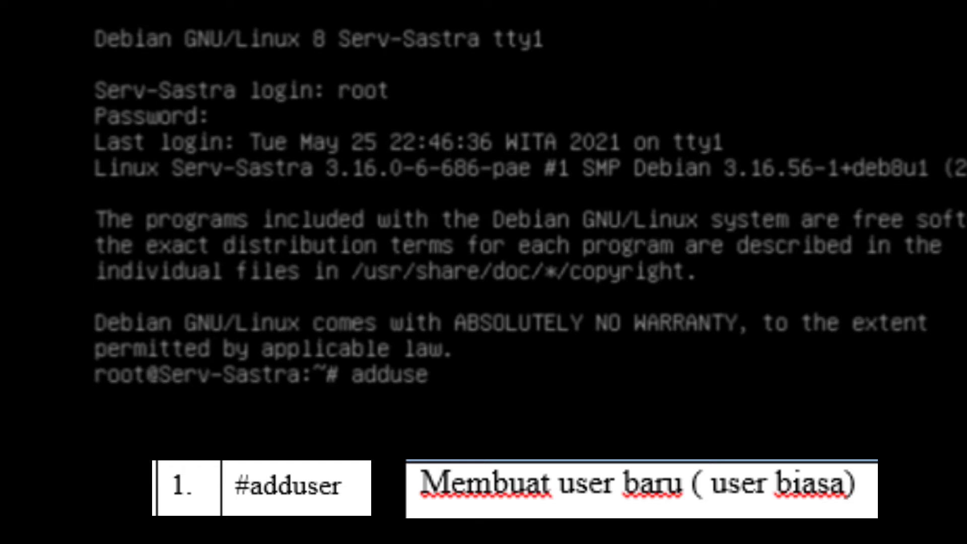
{"action": "type", "text": "r"}
{"action": "type", "text": "widia"}
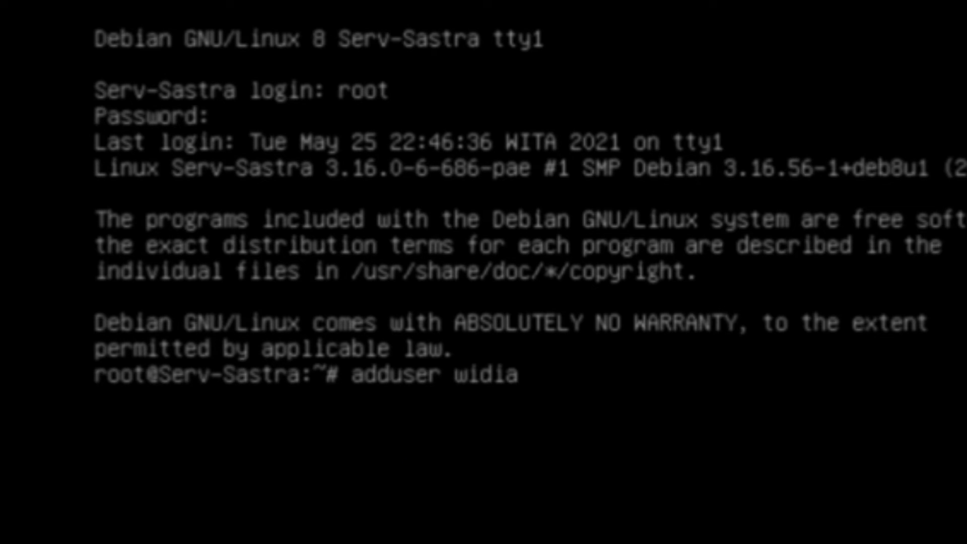